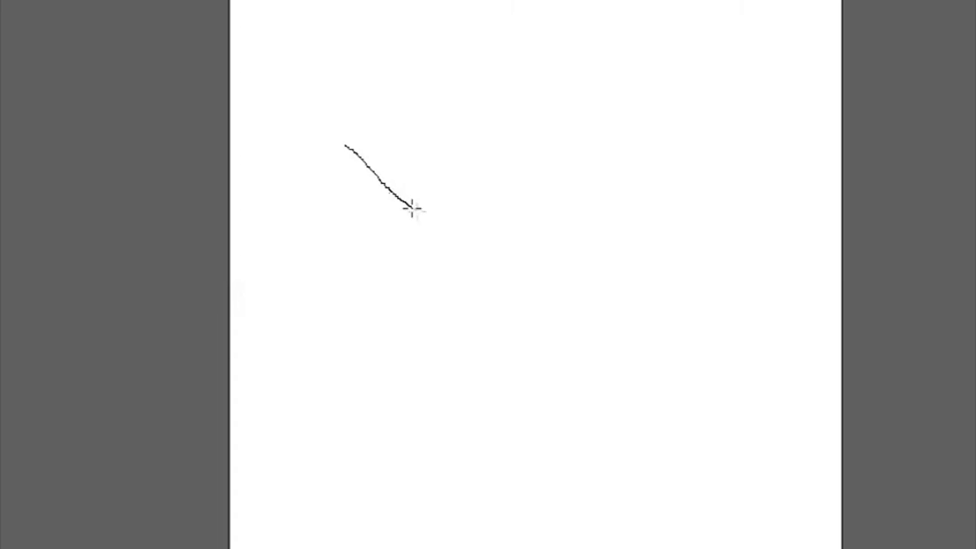
# Sketch trial ovals for the frog's body and head, then undo them all
pyautogui.moveTo(343, 145); pyautogui.dragTo(331, 119)
pyautogui.moveTo(421, 240)
pyautogui.mouseDown()
pyautogui.moveTo(544, 190)
pyautogui.moveTo(480, 346)
pyautogui.mouseUp()
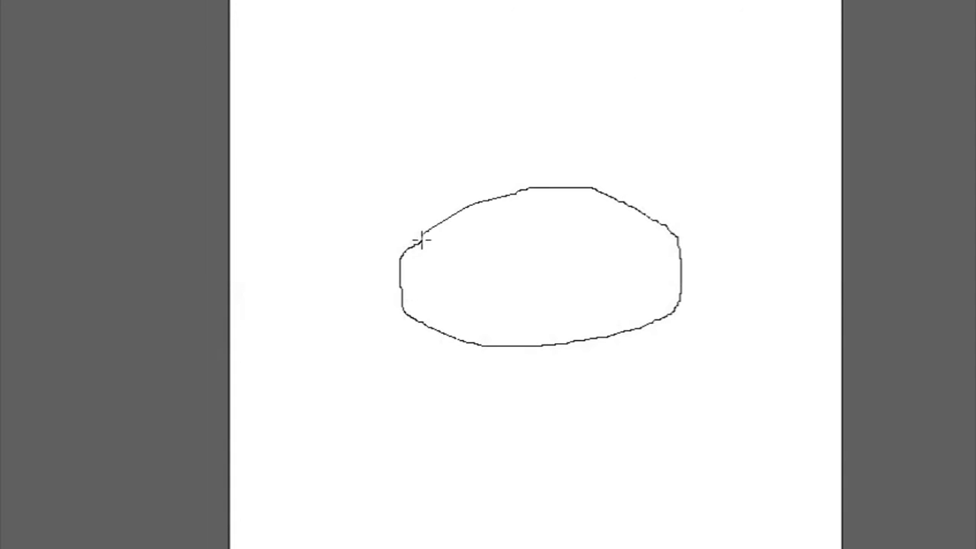
pyautogui.moveTo(411, 179)
pyautogui.mouseDown()
pyautogui.moveTo(523, 218)
pyautogui.moveTo(409, 176)
pyautogui.mouseUp()
pyautogui.moveTo(585, 195)
pyautogui.mouseDown()
pyautogui.moveTo(657, 177)
pyautogui.moveTo(602, 196)
pyautogui.moveTo(584, 224)
pyautogui.moveTo(622, 237)
pyautogui.mouseUp()
pyautogui.hotkey('ctrl', 'z')
pyautogui.moveTo(671, 166)
pyautogui.mouseDown()
pyautogui.moveTo(754, 26)
pyautogui.moveTo(676, 166)
pyautogui.mouseUp()
pyautogui.hotkey('ctrl', 'z')
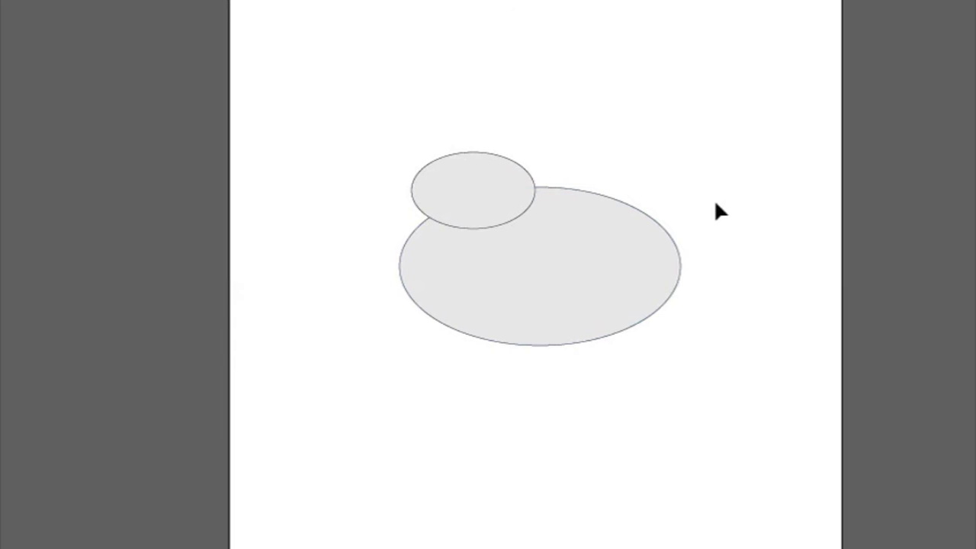
pyautogui.hotkey('ctrl', 'z')
pyautogui.hotkey('ctrl', 'z')
# Draw the full frog silhouette freehand with the Pencil, then outline the right eye
pyautogui.moveTo(160, 172); pyautogui.dragTo(22, 131)
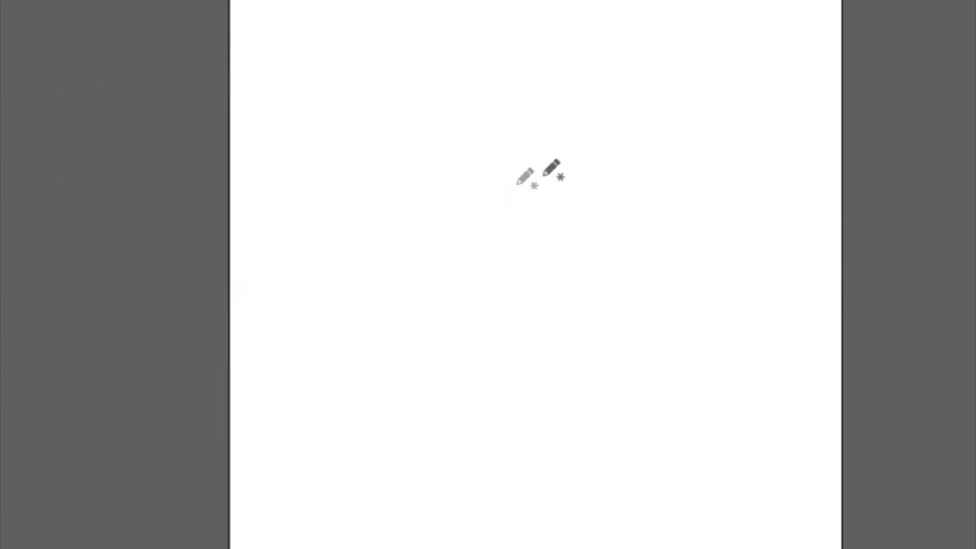
pyautogui.moveTo(453, 295)
pyautogui.mouseDown()
pyautogui.moveTo(465, 92)
pyautogui.moveTo(512, 325)
pyautogui.moveTo(609, 395)
pyautogui.moveTo(633, 491)
pyautogui.moveTo(560, 528)
pyautogui.moveTo(489, 546)
pyautogui.moveTo(460, 533)
pyautogui.moveTo(474, 523)
pyautogui.moveTo(448, 518)
pyautogui.moveTo(469, 508)
pyautogui.moveTo(409, 495)
pyautogui.moveTo(423, 460)
pyautogui.moveTo(367, 451)
pyautogui.moveTo(358, 439)
pyautogui.moveTo(372, 425)
pyautogui.moveTo(367, 415)
pyautogui.moveTo(428, 397)
pyautogui.moveTo(455, 298)
pyautogui.mouseUp()
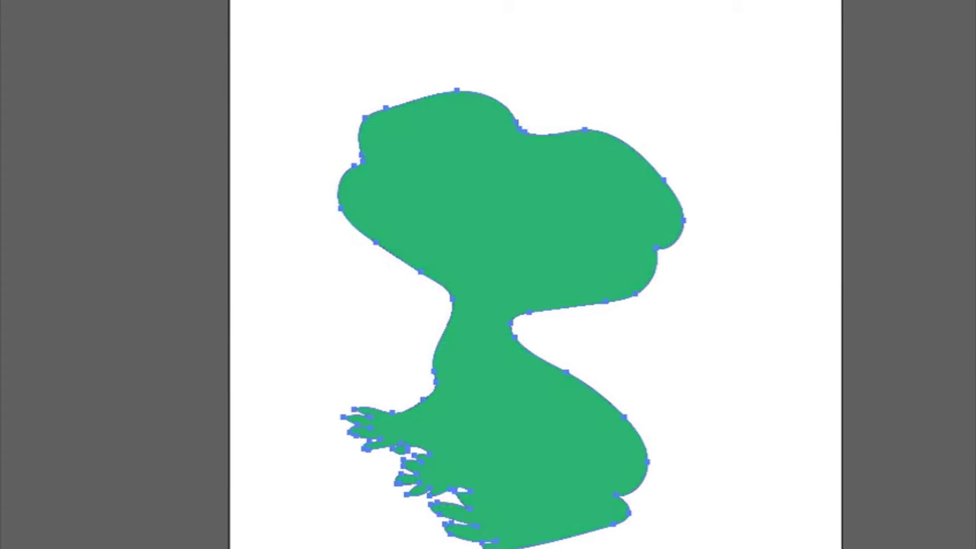
pyautogui.press('v')
pyautogui.click(751, 351)
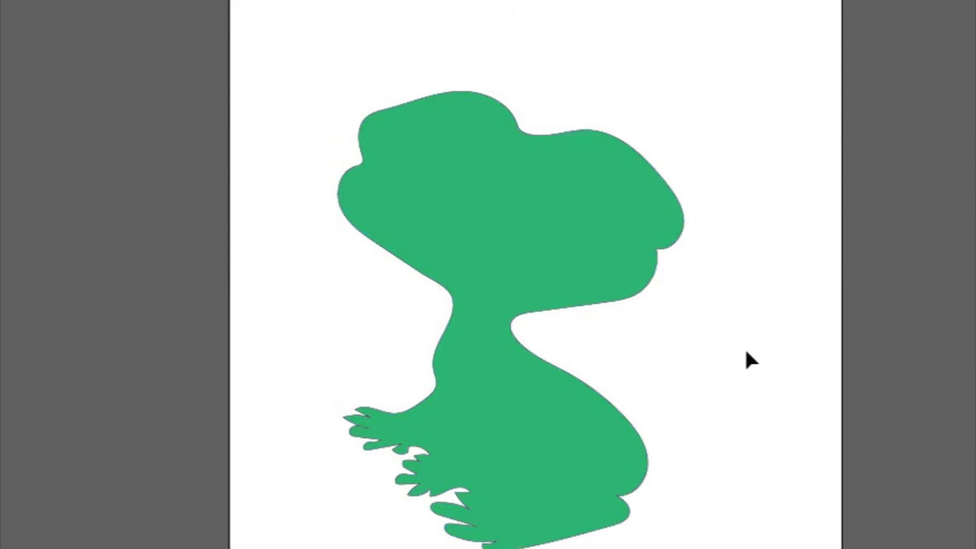
pyautogui.press('n')
pyautogui.moveTo(564, 153)
pyautogui.mouseDown()
pyautogui.moveTo(568, 202)
pyautogui.moveTo(609, 157)
pyautogui.mouseUp()
# Draw the left eye loop on the frog's head and fill the eyes yellow
pyautogui.moveTo(495, 124)
pyautogui.mouseDown()
pyautogui.moveTo(436, 109)
pyautogui.moveTo(497, 122)
pyautogui.mouseUp()
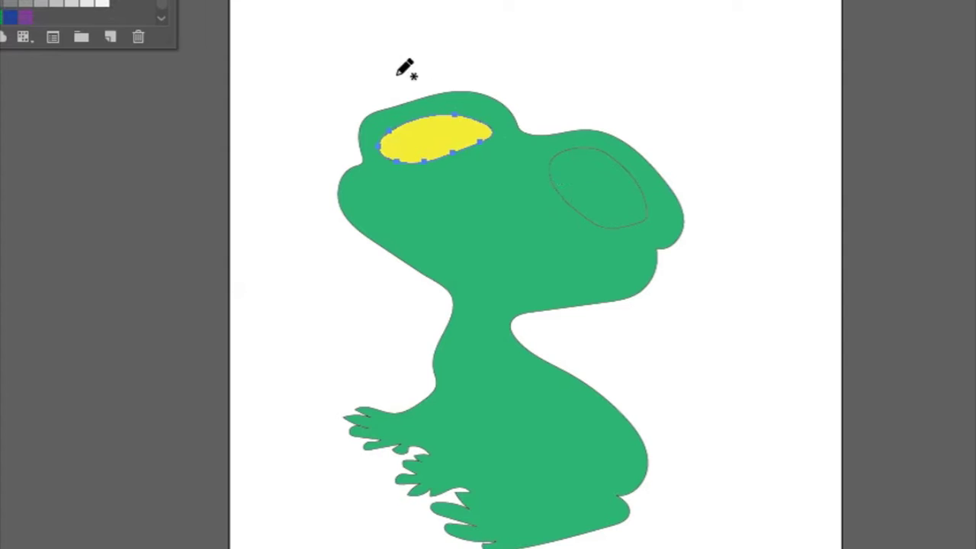
pyautogui.press('v')
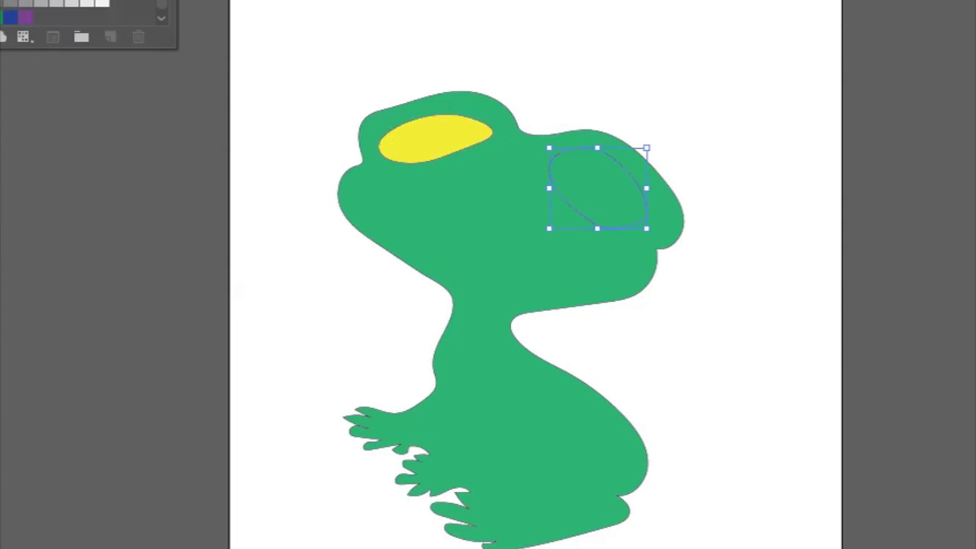
pyautogui.press(',')
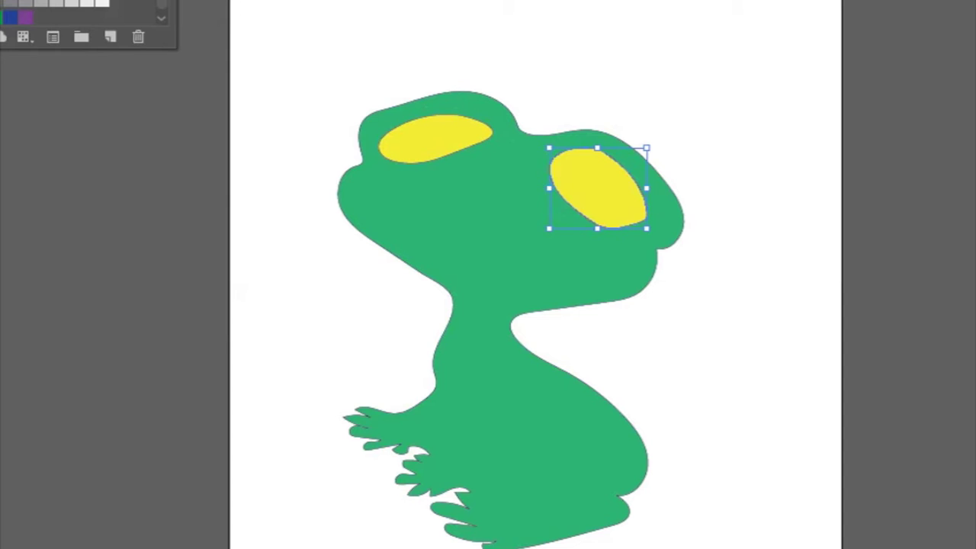
pyautogui.press('n')
pyautogui.moveTo(349, 190); pyautogui.dragTo(361, 177)
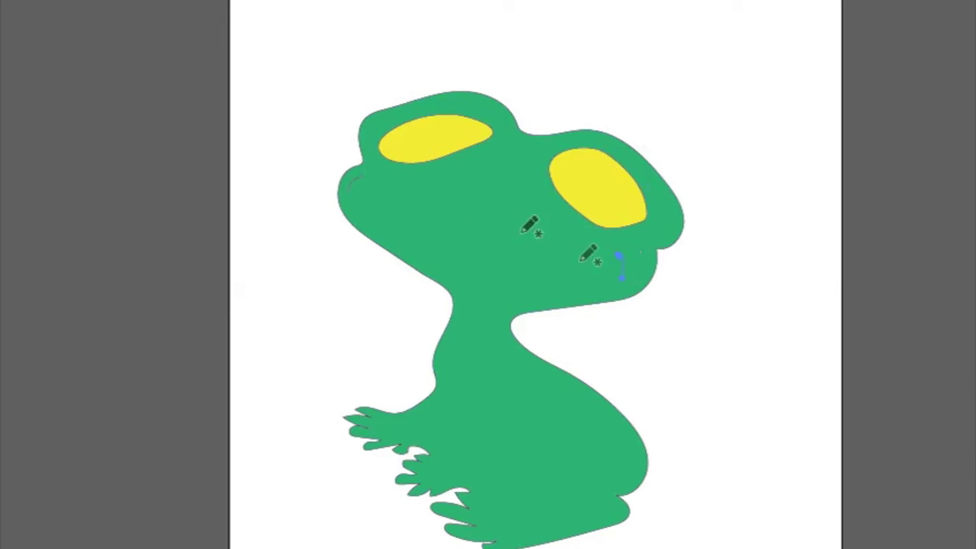
# Draw a wide smile across the face and a wavy lily-pad outline around the frog's base
pyautogui.moveTo(353, 180)
pyautogui.mouseDown()
pyautogui.moveTo(533, 251)
pyautogui.moveTo(610, 265)
pyautogui.mouseUp()
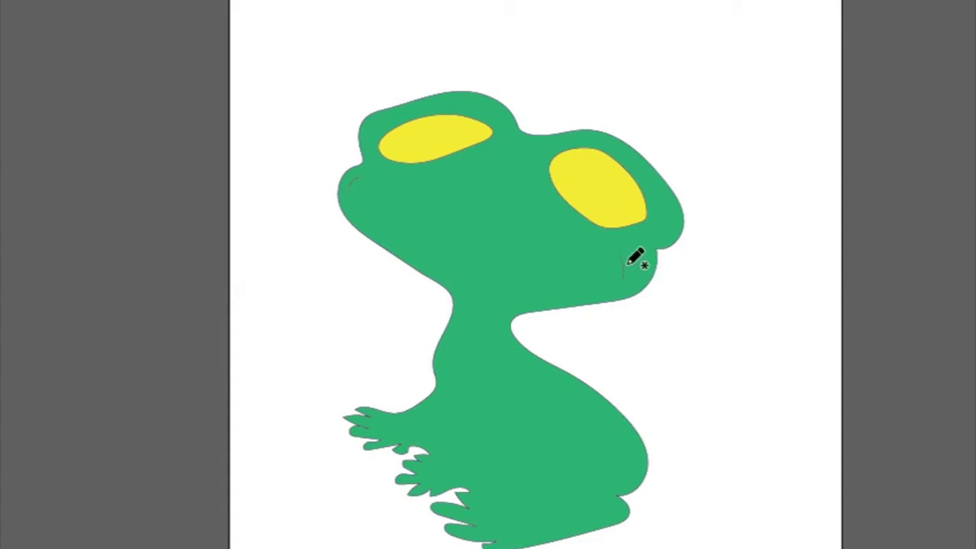
pyautogui.moveTo(624, 267)
pyautogui.mouseDown()
pyautogui.moveTo(429, 221)
pyautogui.moveTo(353, 180)
pyautogui.mouseUp()
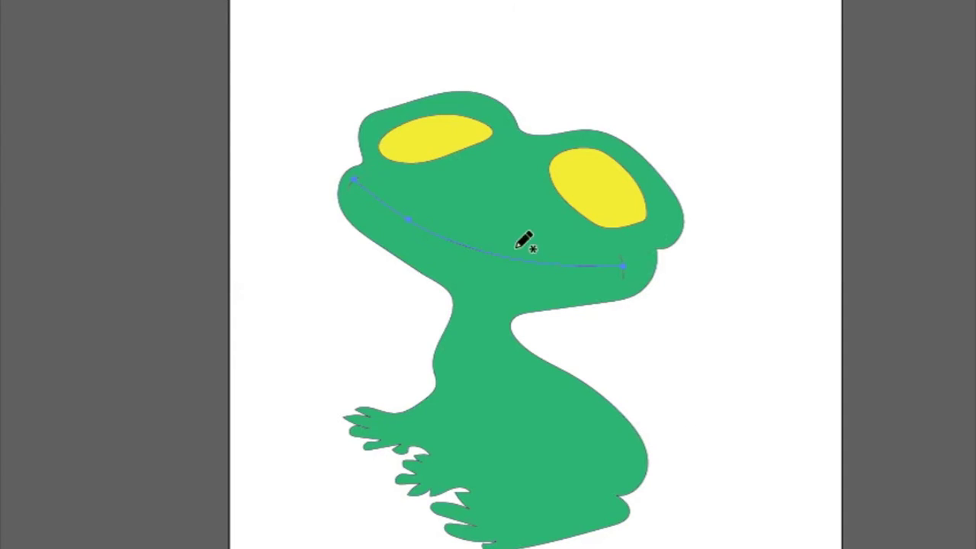
pyautogui.moveTo(639, 427)
pyautogui.mouseDown()
pyautogui.moveTo(714, 458)
pyautogui.moveTo(622, 546)
pyautogui.mouseUp()
pyautogui.moveTo(429, 545)
pyautogui.mouseDown()
pyautogui.moveTo(355, 462)
pyautogui.moveTo(419, 386)
pyautogui.mouseUp()
pyautogui.hotkey('ctrl', 'z')
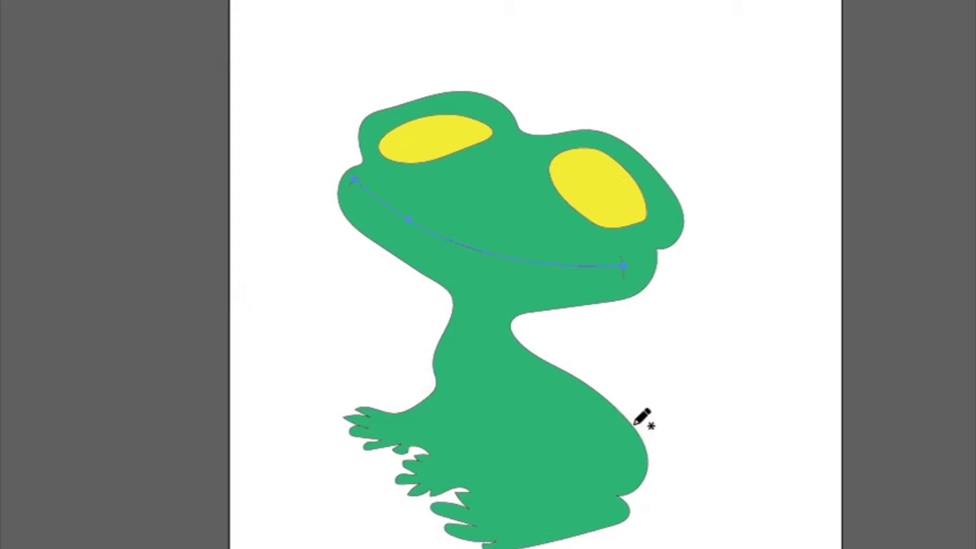
pyautogui.moveTo(637, 429); pyautogui.dragTo(686, 547)
pyautogui.moveTo(316, 547)
pyautogui.mouseDown()
pyautogui.moveTo(320, 493)
pyautogui.moveTo(277, 442)
pyautogui.moveTo(324, 379)
pyautogui.moveTo(433, 387)
pyautogui.mouseUp()
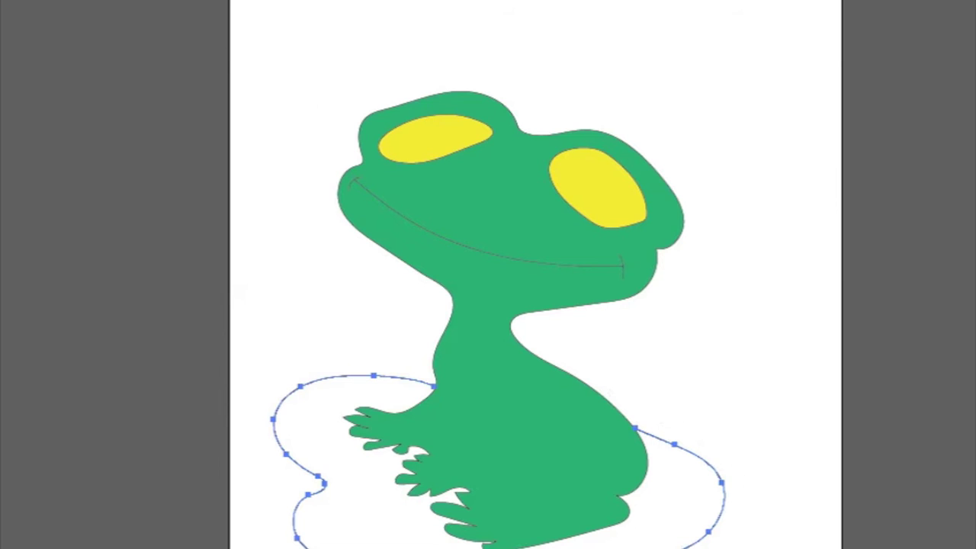
# Leave the lily pad unfilled and draw waterline and far-bank strokes on both sides of the frog
pyautogui.click(57, 12)
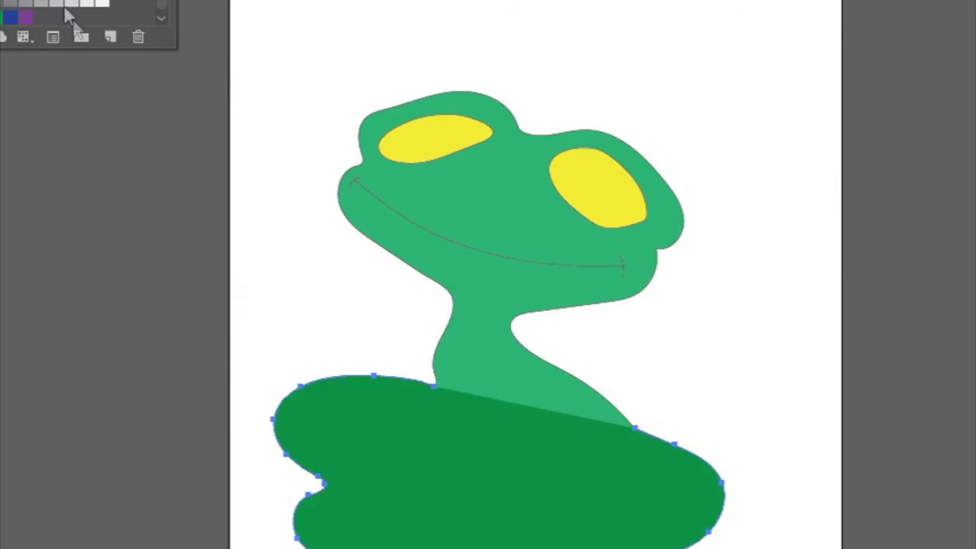
pyautogui.press('/')
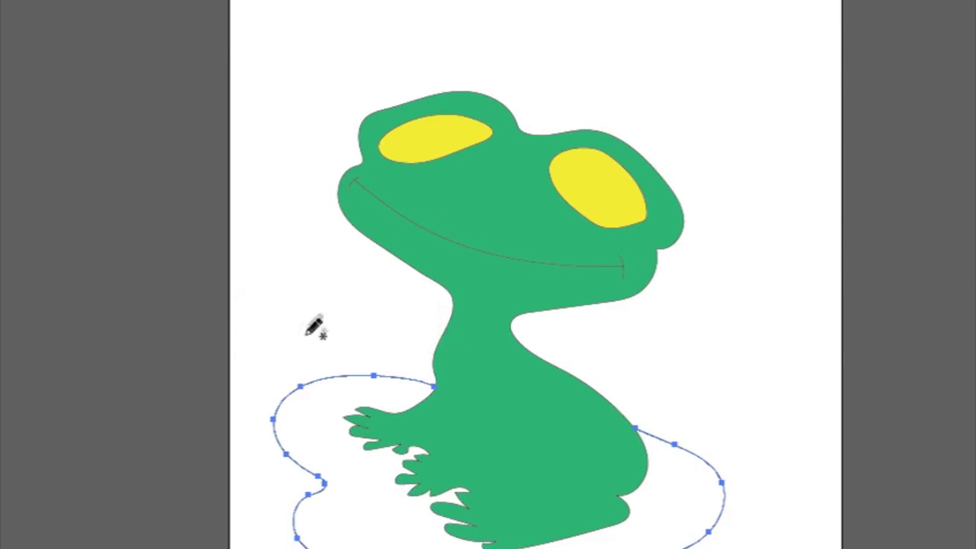
pyautogui.moveTo(434, 347); pyautogui.dragTo(176, 355)
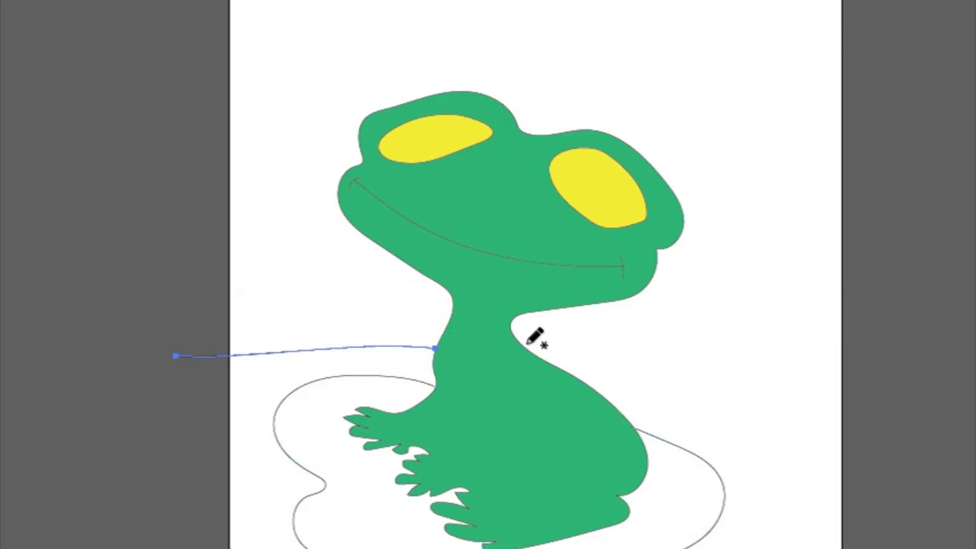
pyautogui.moveTo(526, 348); pyautogui.dragTo(845, 364)
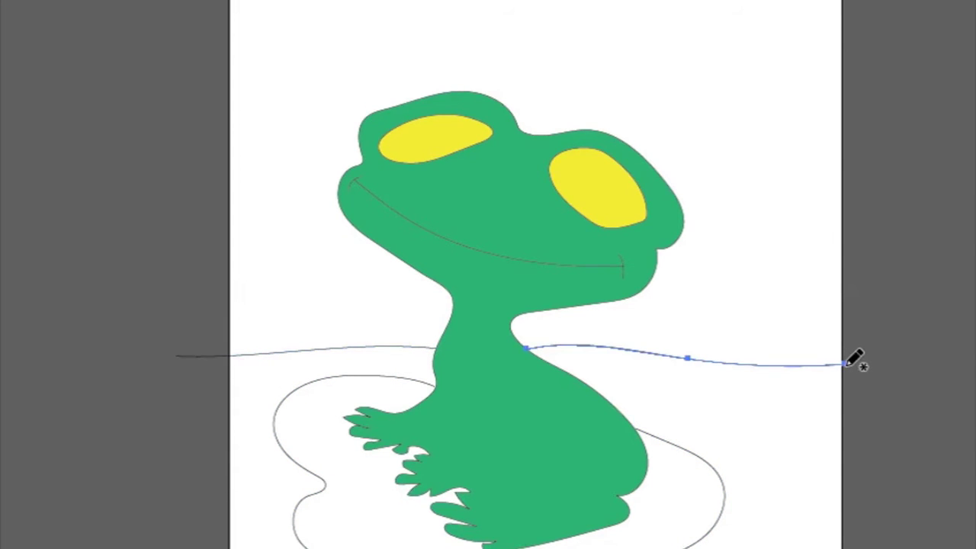
pyautogui.moveTo(842, 273); pyautogui.dragTo(646, 285)
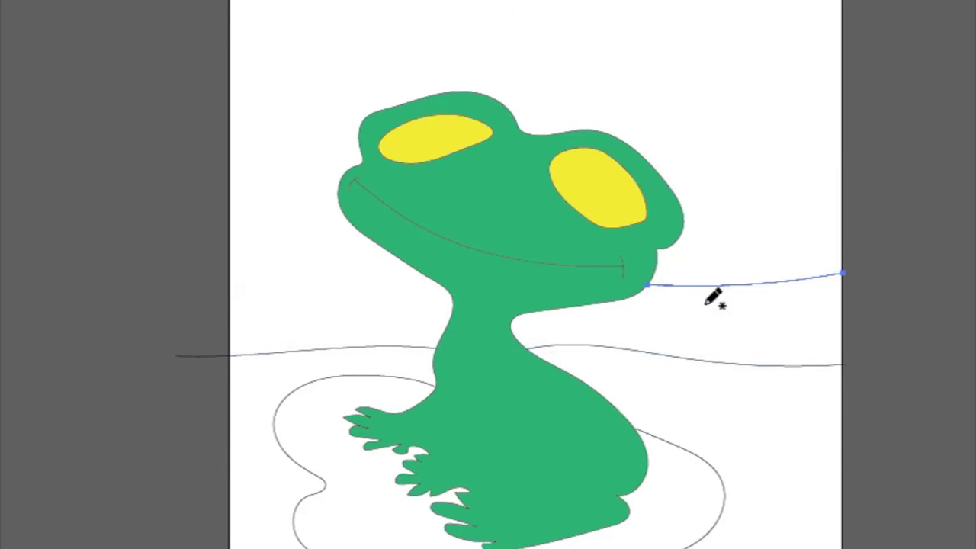
pyautogui.moveTo(419, 272); pyautogui.dragTo(206, 252)
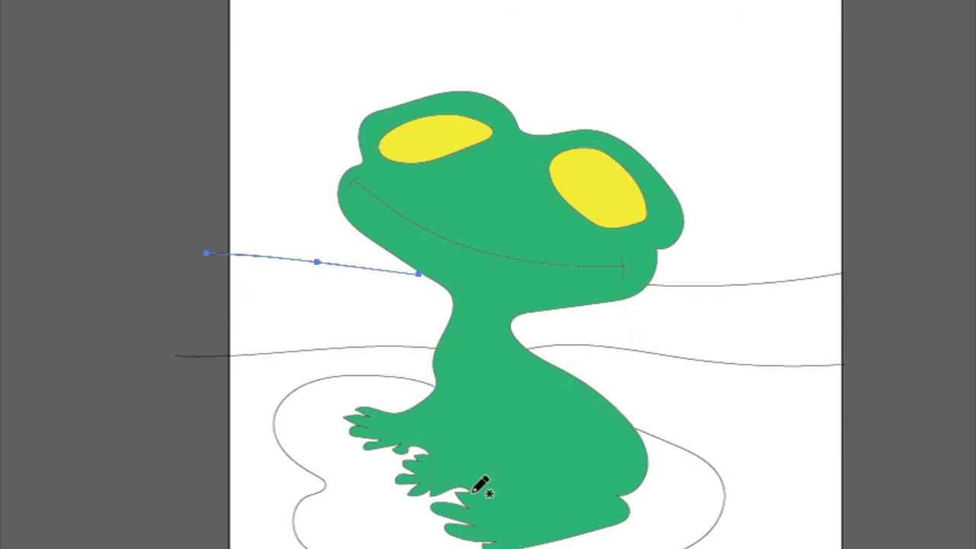
# Draw freehand front-arm and hind-leg contour strokes over the frog's body
pyautogui.moveTo(490, 505)
pyautogui.mouseDown()
pyautogui.moveTo(479, 497)
pyautogui.moveTo(537, 500)
pyautogui.moveTo(509, 446)
pyautogui.moveTo(591, 446)
pyautogui.mouseUp()
pyautogui.moveTo(619, 496); pyautogui.dragTo(550, 453)
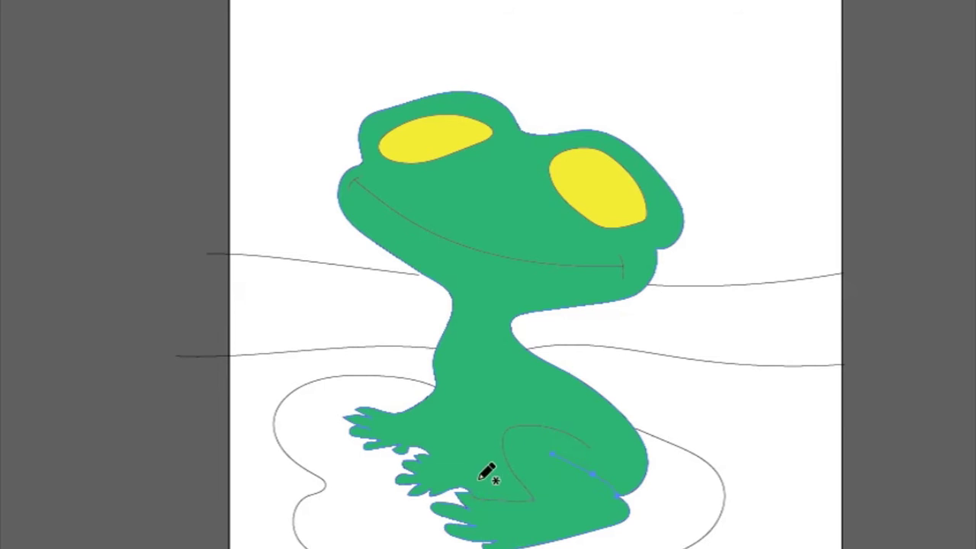
pyautogui.moveTo(463, 484)
pyautogui.mouseDown()
pyautogui.moveTo(495, 414)
pyautogui.moveTo(416, 442)
pyautogui.moveTo(449, 403)
pyautogui.mouseUp()
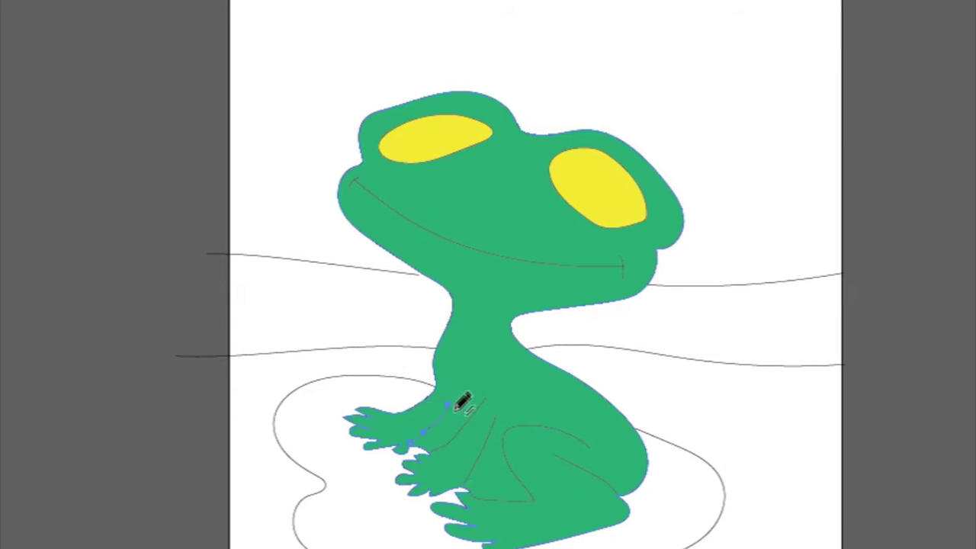
pyautogui.keyDown('ctrl'); pyautogui.click(478, 413); pyautogui.keyUp('ctrl')
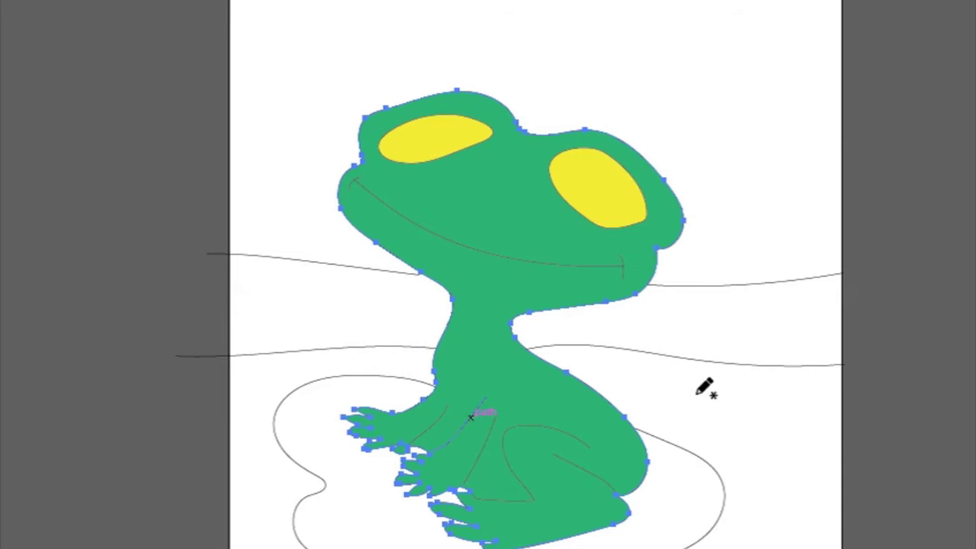
pyautogui.keyDown('ctrl'); pyautogui.click(698, 426); pyautogui.keyUp('ctrl')
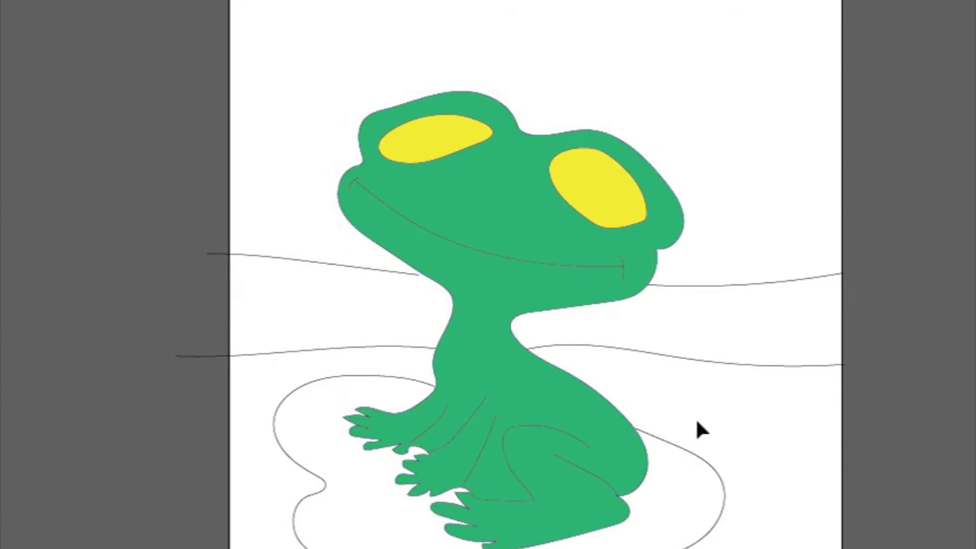
pyautogui.moveTo(448, 368); pyautogui.dragTo(461, 425)
pyautogui.moveTo(507, 473); pyautogui.dragTo(511, 474)
pyautogui.moveTo(412, 442); pyautogui.dragTo(450, 433)
# Add two short detail strokes on the frog's arm near the hand
pyautogui.press('s')
pyautogui.press('p')
pyautogui.moveTo(450, 432); pyautogui.dragTo(439, 420)
pyautogui.moveTo(489, 462); pyautogui.dragTo(474, 464)
# Draw slit pupil loops in both eyes and fill them black
pyautogui.moveTo(573, 165)
pyautogui.mouseDown()
pyautogui.moveTo(579, 178)
pyautogui.moveTo(580, 171)
pyautogui.mouseUp()
pyautogui.moveTo(480, 132)
pyautogui.mouseDown()
pyautogui.moveTo(411, 139)
pyautogui.moveTo(467, 129)
pyautogui.mouseUp()
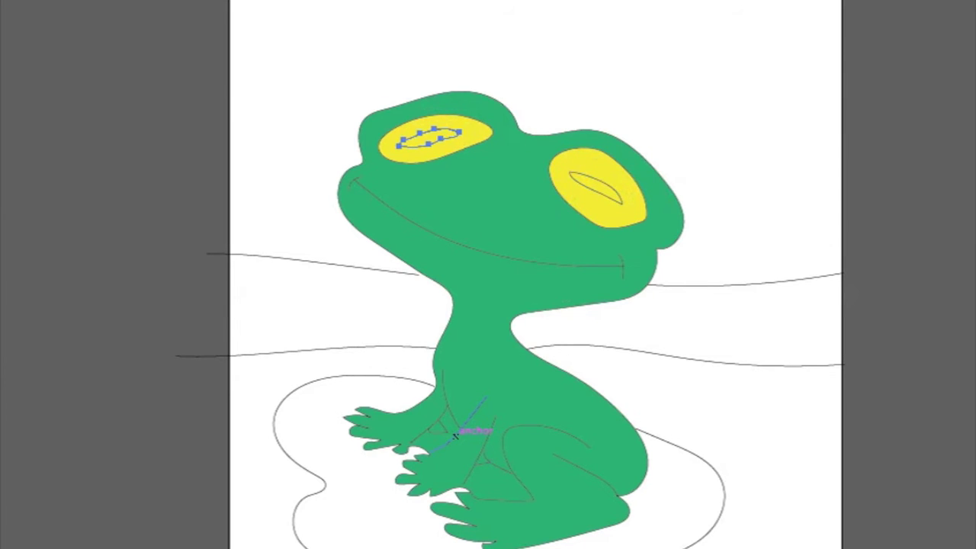
pyautogui.click(128, 14)
pyautogui.press('v')
pyautogui.click(583, 175)
pyautogui.click(128, 14)
# Select the frog body and give it a dark outline stroke
pyautogui.click(511, 120)
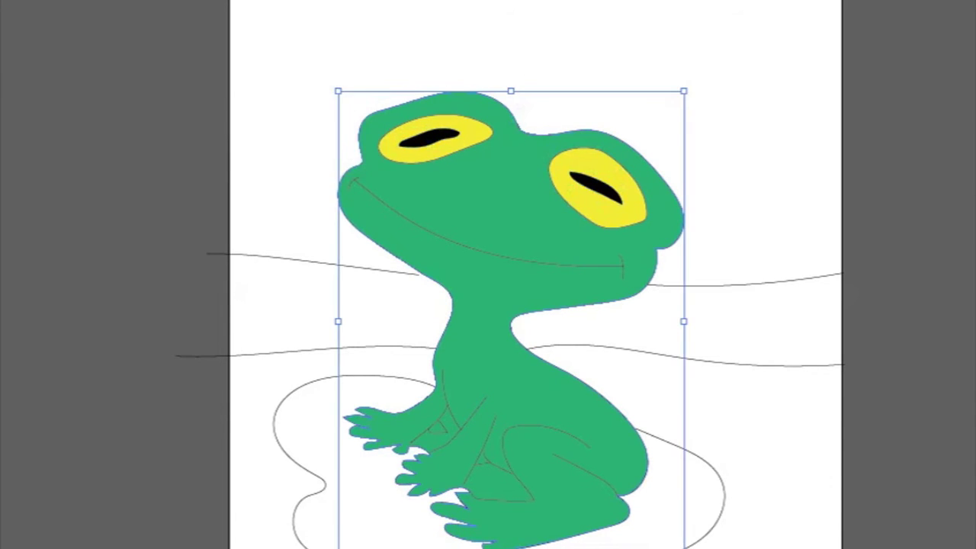
pyautogui.press('Right')
pyautogui.press('Down')
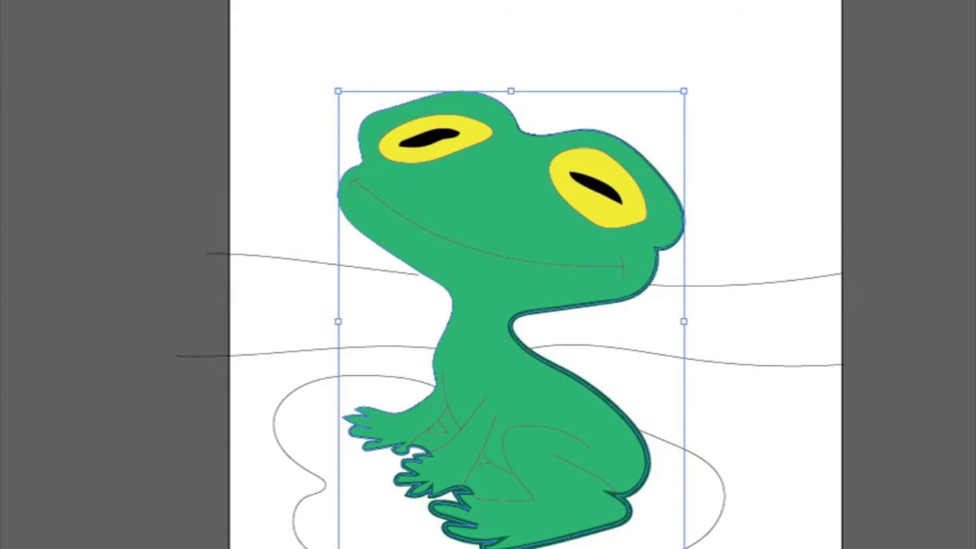
# Toggle the frog's dark green outline off and back on to compare, keeping it
pyautogui.hotkey('ctrl', 'shift', 'a')
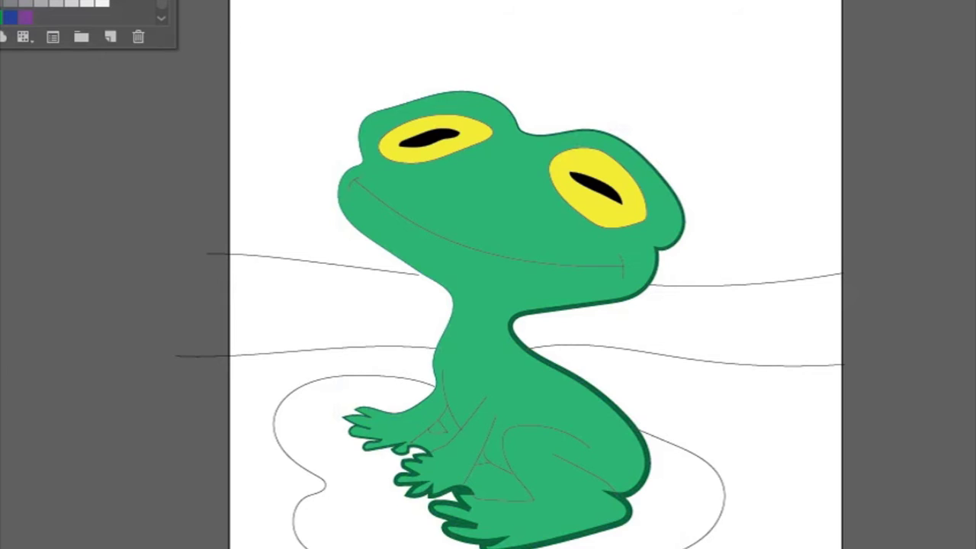
pyautogui.click(508, 108)
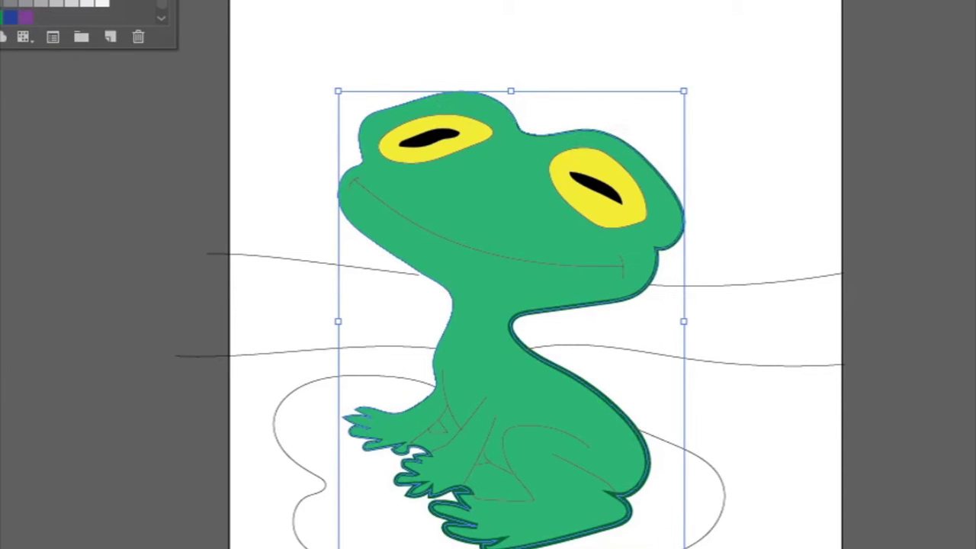
pyautogui.press('/')
pyautogui.hotkey('ctrl', 'z')
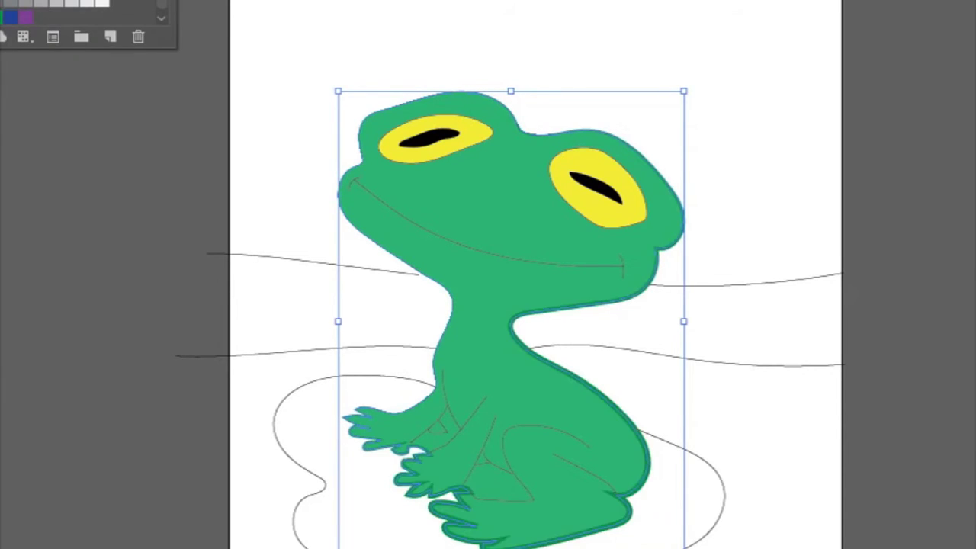
pyautogui.click(820, 231)
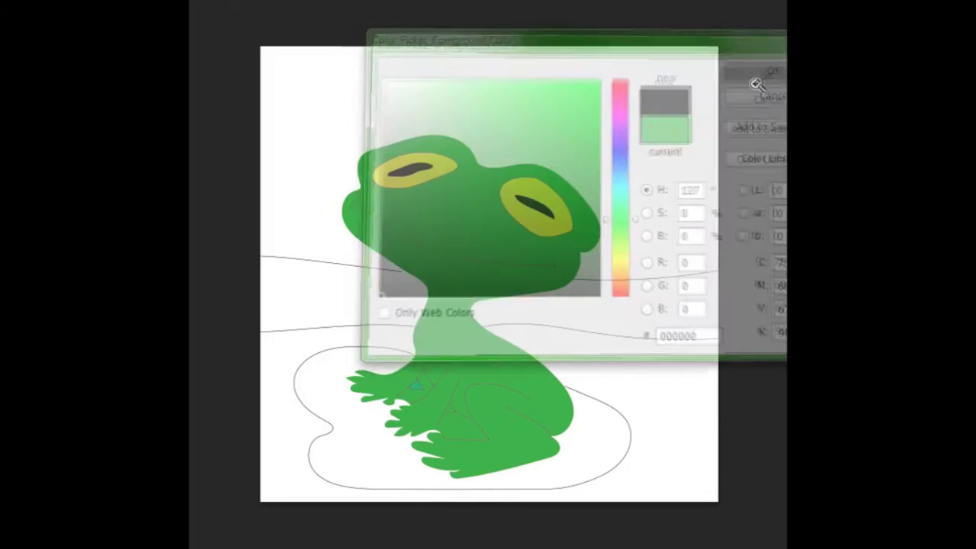
# Brush green over the stray black smudge near the foot, undoing an accidental black fill
pyautogui.moveTo(463, 458); pyautogui.dragTo(513, 427)
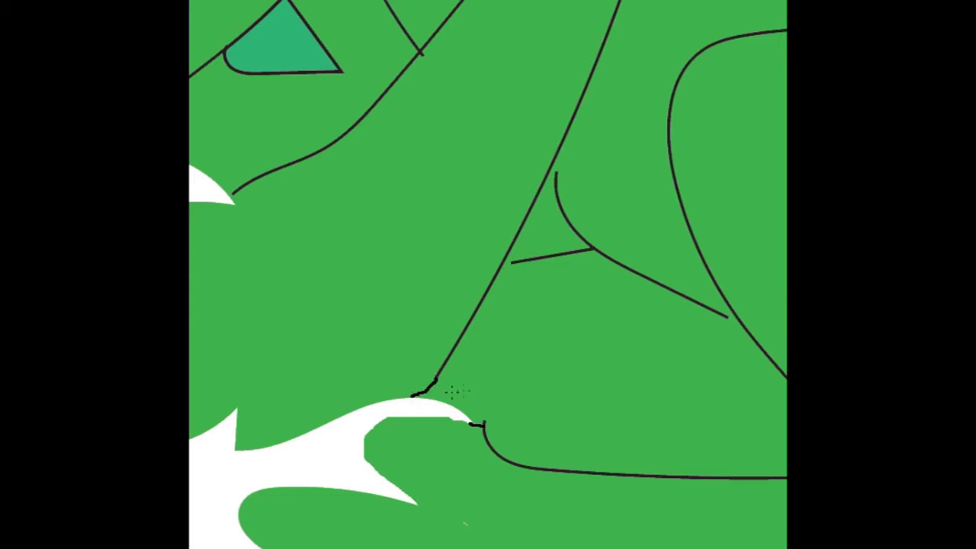
pyautogui.moveTo(254, 200); pyautogui.dragTo(252, 186)
pyautogui.click(596, 147)
pyautogui.click(600, 112)
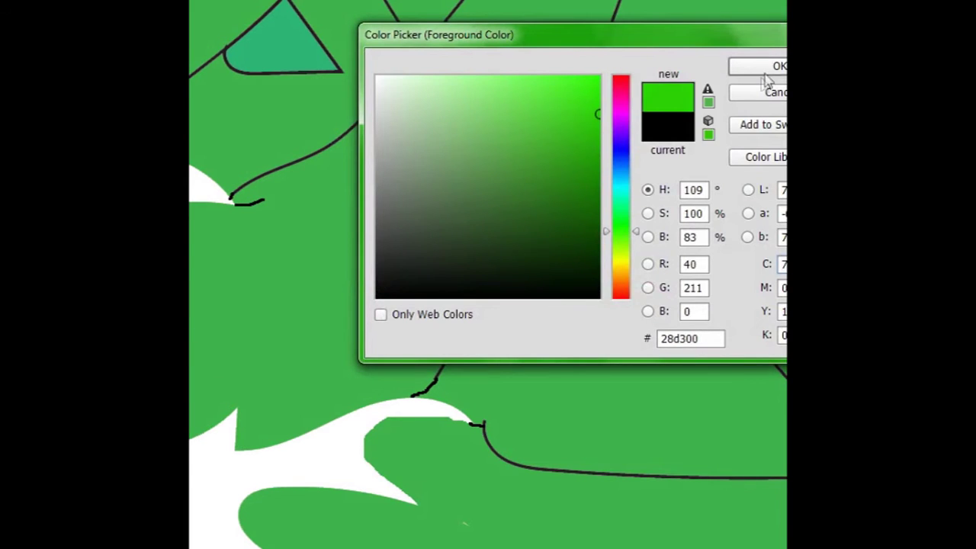
pyautogui.press('Return')
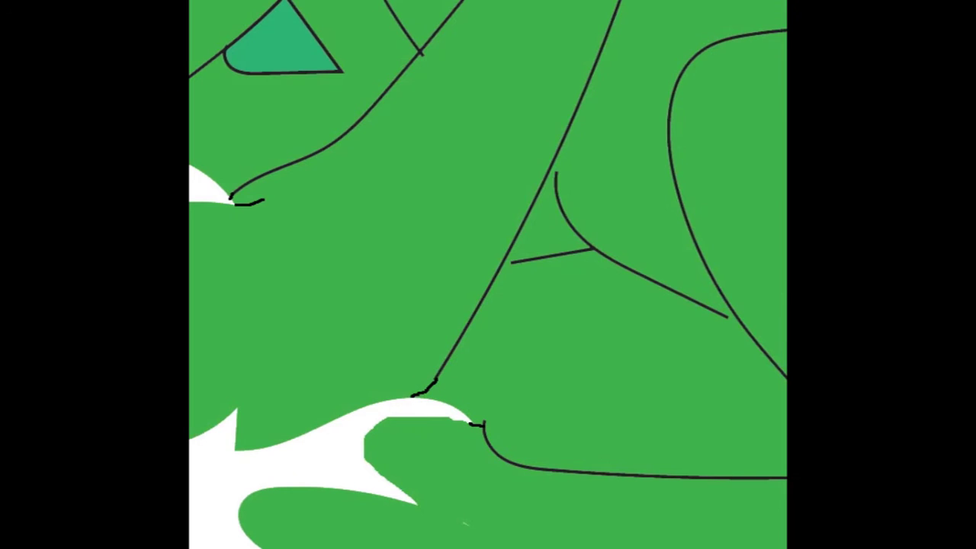
pyautogui.write('000000')
pyautogui.click(754, 73)
pyautogui.click(617, 374)
pyautogui.hotkey('ctrl', 'z')
# Fill the gap between the frog's legs with light lily-pad green #72bc61
pyautogui.click(599, 126)
pyautogui.click(485, 134)
pyautogui.click(516, 133)
pyautogui.press('Return')
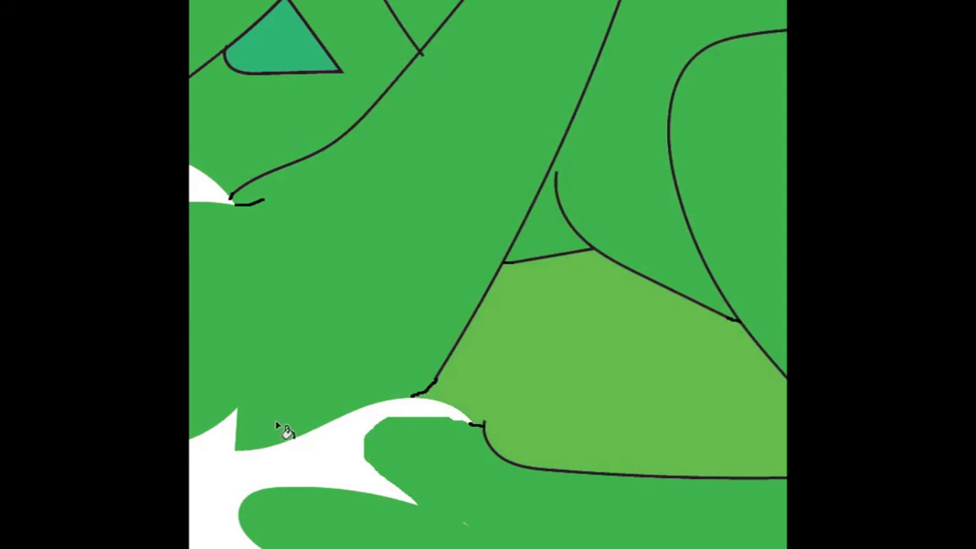
pyautogui.click(305, 462)
pyautogui.scroll(-3, 592, 316)
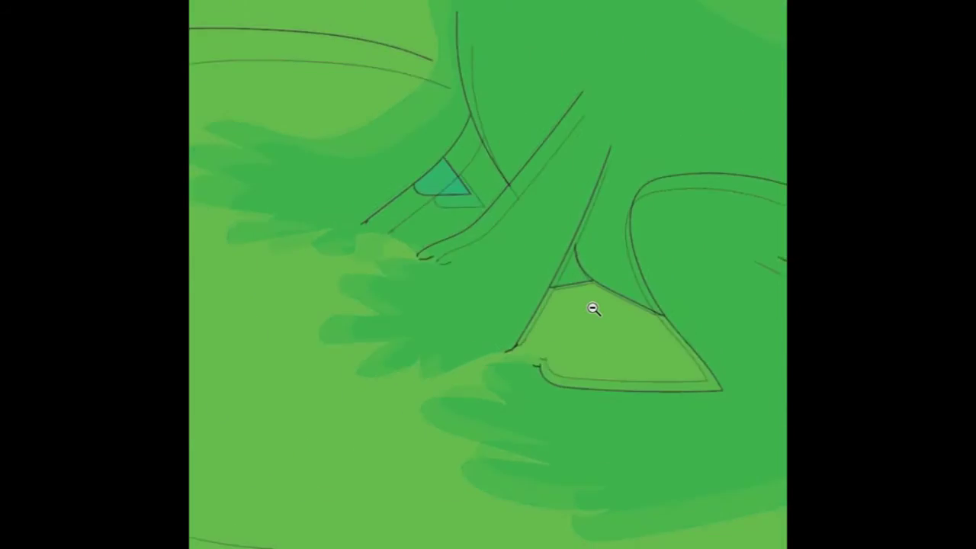
# Set the foreground to black and brush-extend the frog's outline line end
pyautogui.scroll(-3, 668, 264)
pyautogui.click(535, 222)
pyautogui.click(536, 221)
pyautogui.click(536, 222)
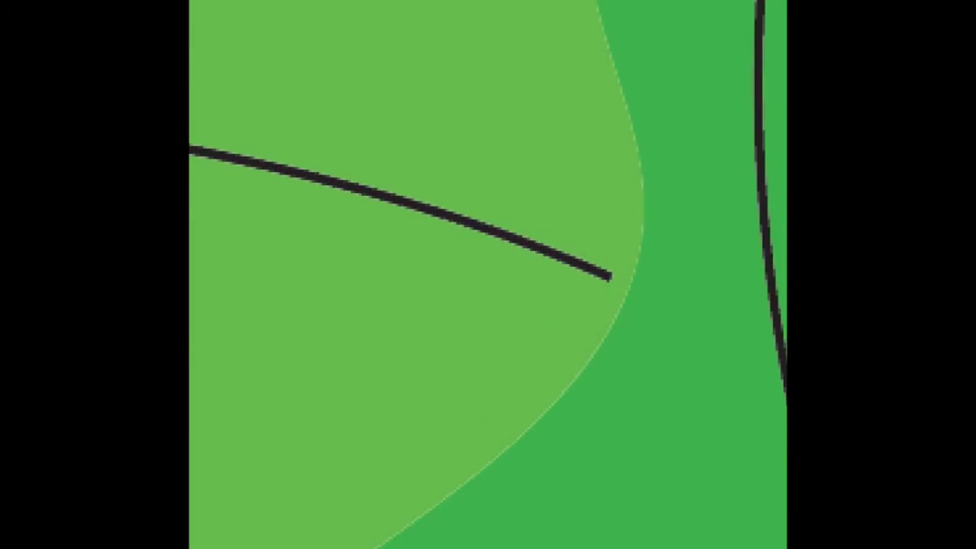
pyautogui.press('Escape')
pyautogui.click(202, 466)
pyautogui.click(377, 294)
pyautogui.click(754, 66)
pyautogui.moveTo(610, 279); pyautogui.dragTo(622, 282)
# Fill the upper area beside the lily pad with teal water colour #41c7af
pyautogui.keyDown('ctrl'); pyautogui.click(468, 298); pyautogui.keyUp('ctrl')
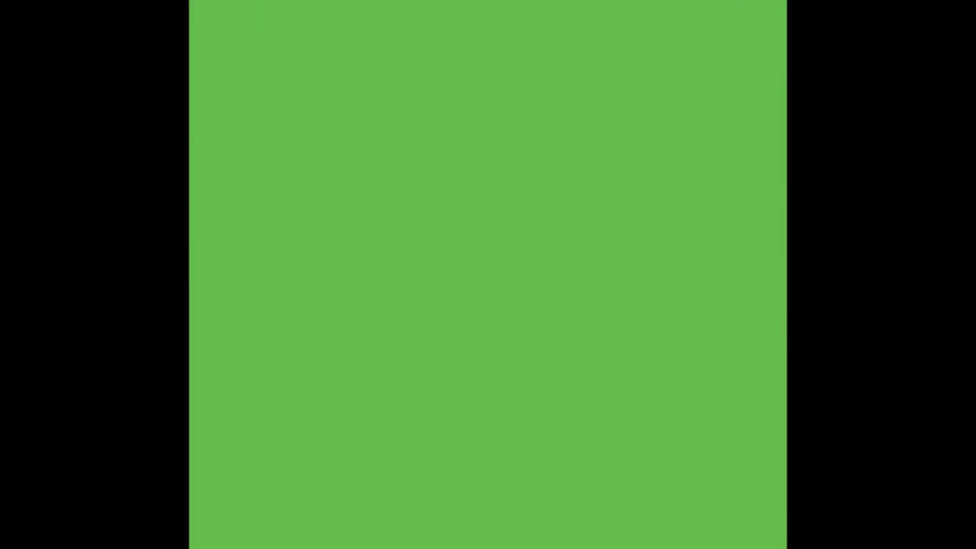
pyautogui.keyDown('ctrl'); pyautogui.click(467, 298); pyautogui.keyUp('ctrl')
pyautogui.keyDown('ctrl'); pyautogui.click(518, 372); pyautogui.keyUp('ctrl')
pyautogui.click(518, 372)
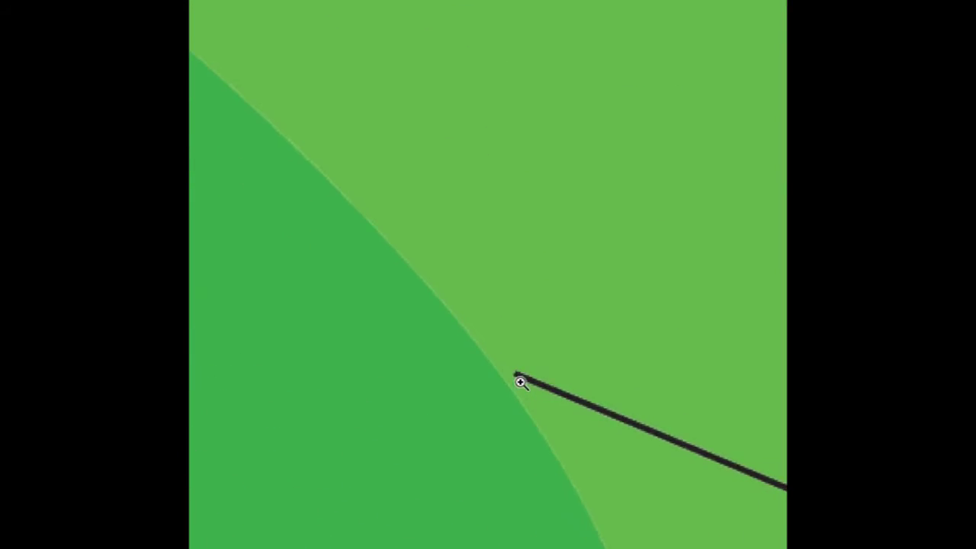
pyautogui.click(519, 371)
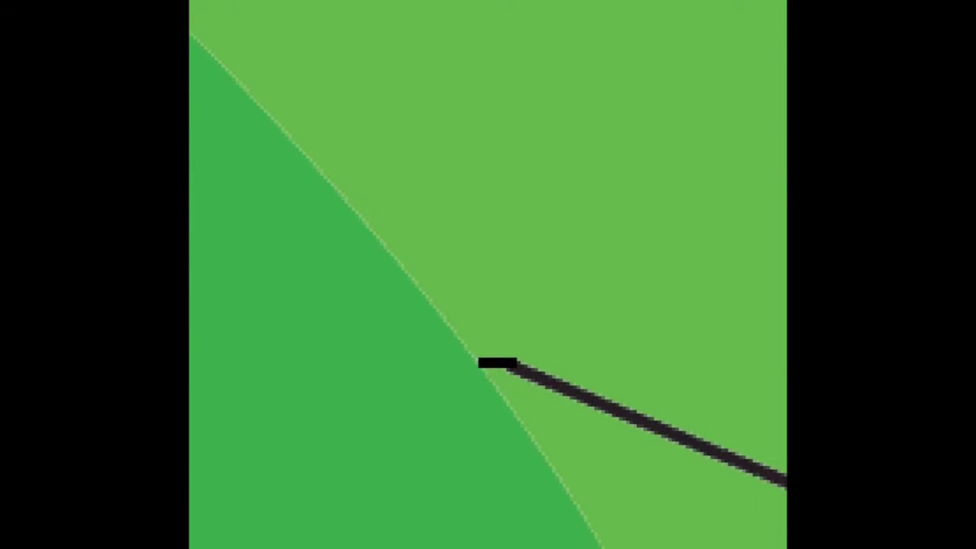
pyautogui.click(527, 124)
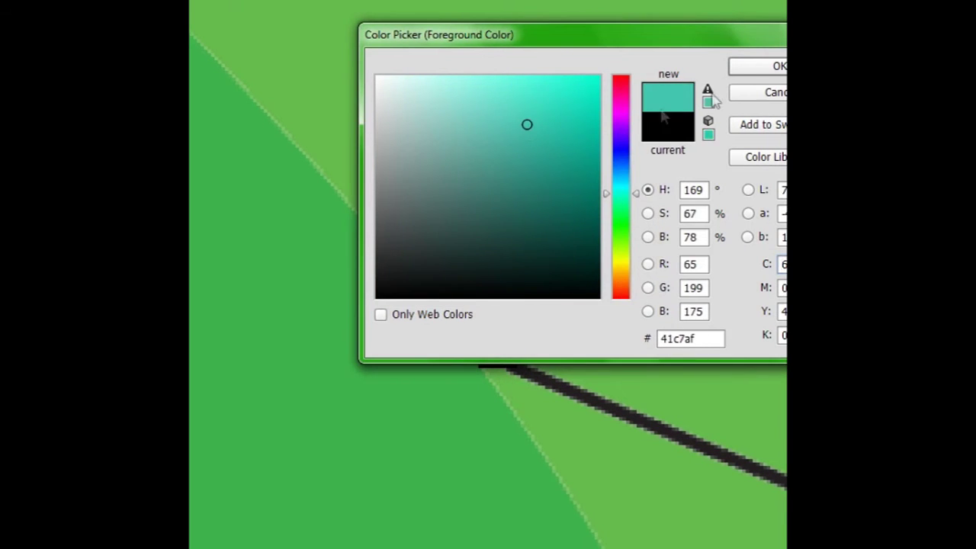
pyautogui.click(778, 66)
pyautogui.click(610, 228)
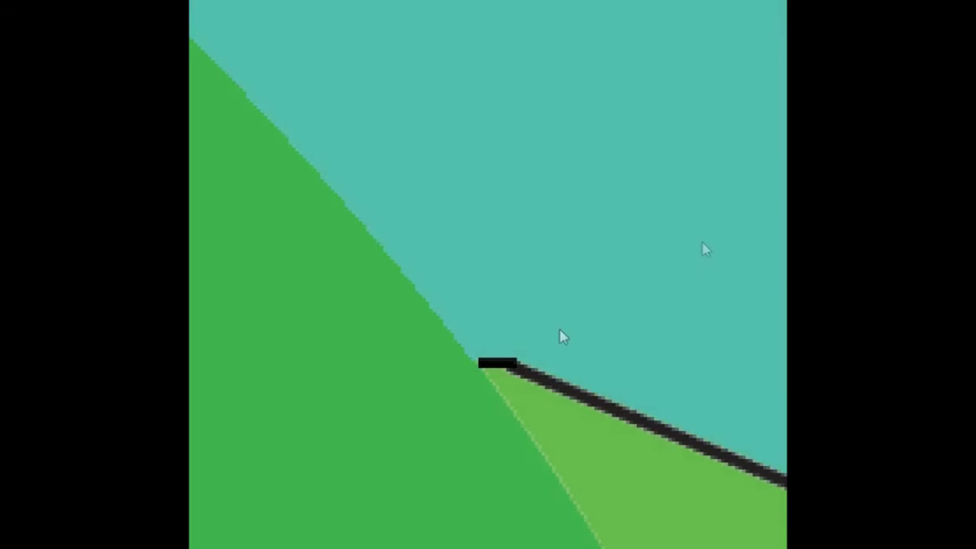
# Add a short black brush stroke extending the frog's front-leg outline
pyautogui.keyDown('alt'); pyautogui.click(707, 240); pyautogui.keyUp('alt')
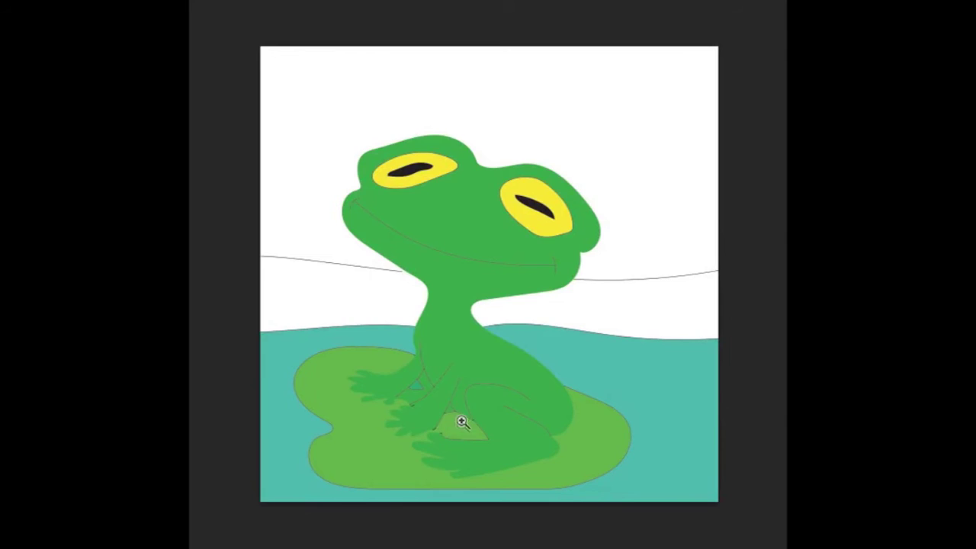
pyautogui.click(459, 420)
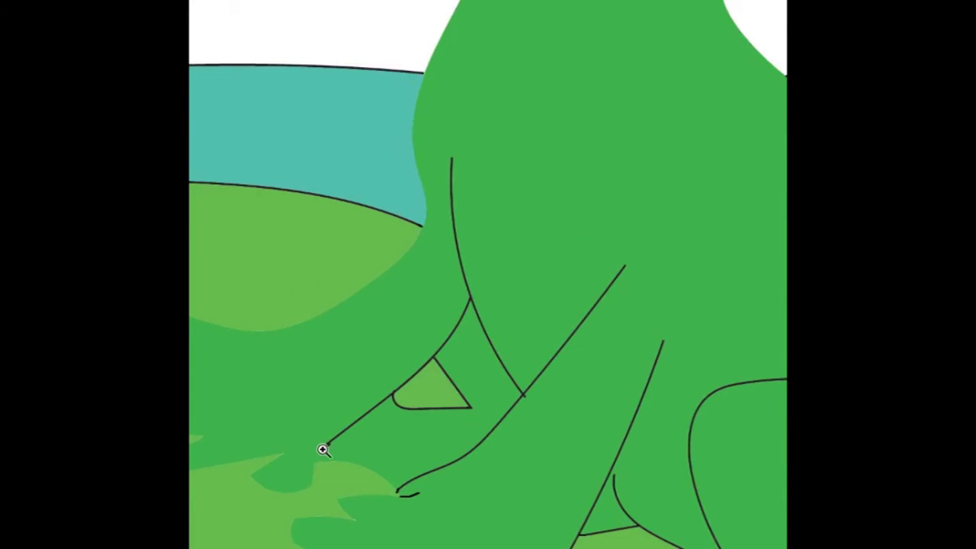
pyautogui.scroll(5, 323, 447)
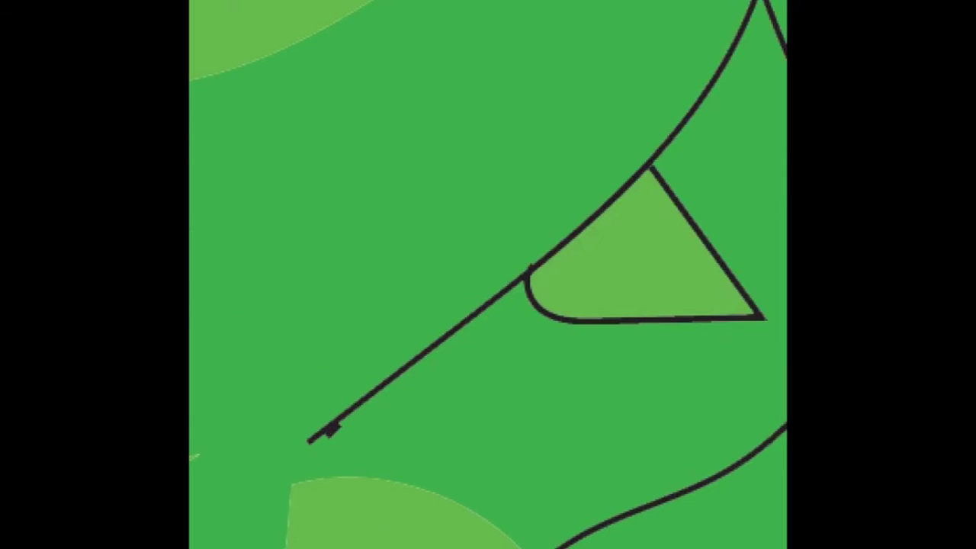
pyautogui.moveTo(330, 429); pyautogui.dragTo(301, 475)
pyautogui.scroll(-10, 409, 322)
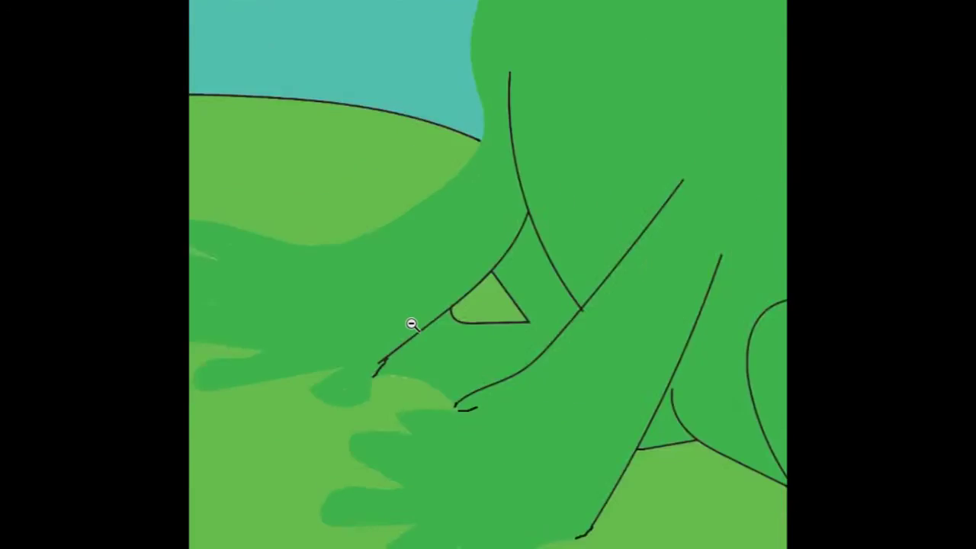
pyautogui.scroll(1, 481, 342)
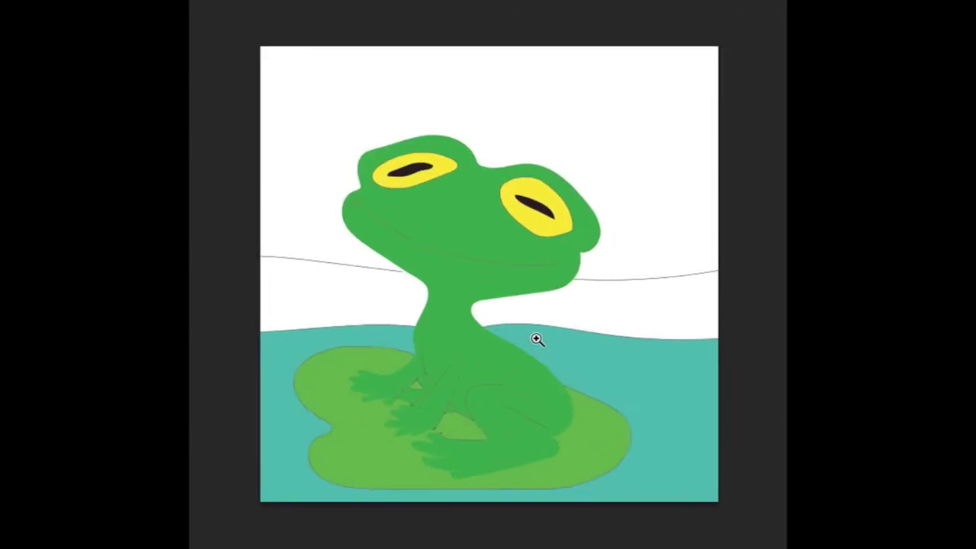
pyautogui.scroll(2, 536, 338)
pyautogui.scroll(1, 358, 251)
pyautogui.scroll(8, 358, 250)
# Extend the horizon line with the brush so it meets the frog's chin
pyautogui.moveTo(355, 238); pyautogui.dragTo(377, 239)
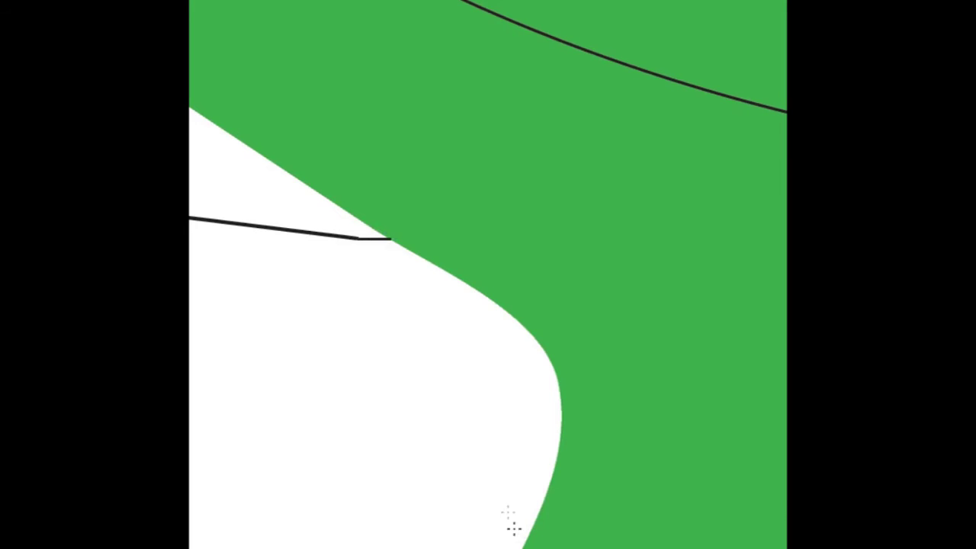
pyautogui.scroll(-2, 502, 499)
pyautogui.scroll(-2, 362, 379)
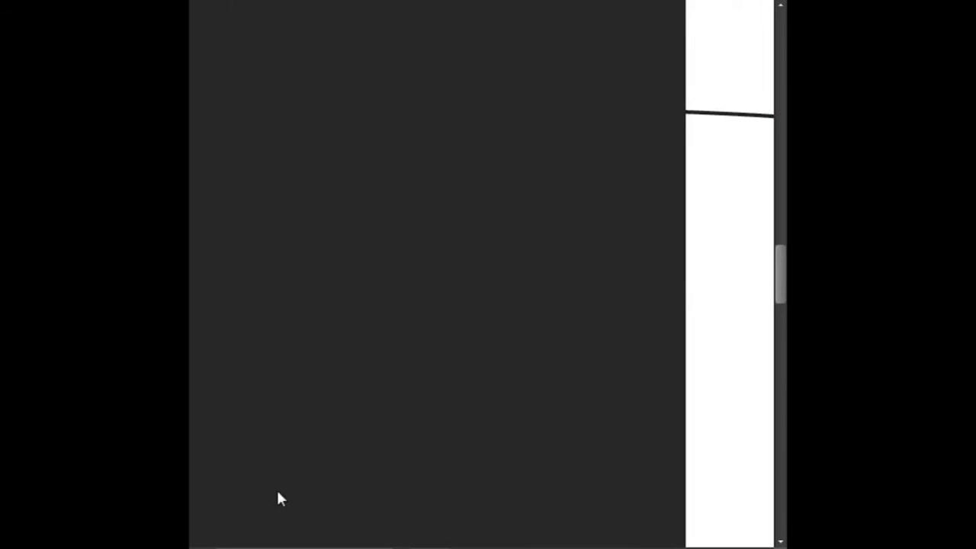
pyautogui.scroll(3, 697, 296)
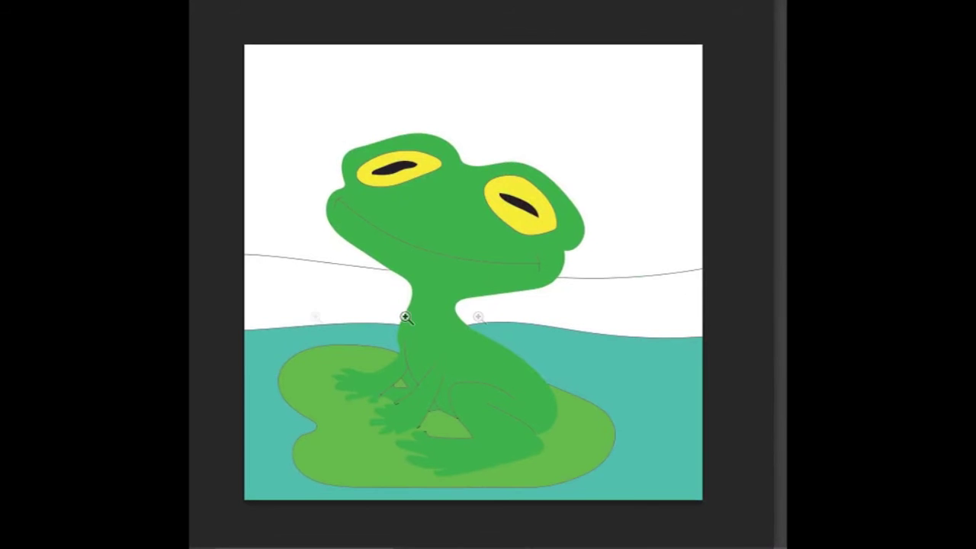
# Fill the left and right bank bands with brown #c59000
pyautogui.click(605, 269)
pyautogui.moveTo(584, 170); pyautogui.dragTo(582, 124)
pyautogui.click(763, 67)
pyautogui.click(252, 267)
pyautogui.click(576, 293)
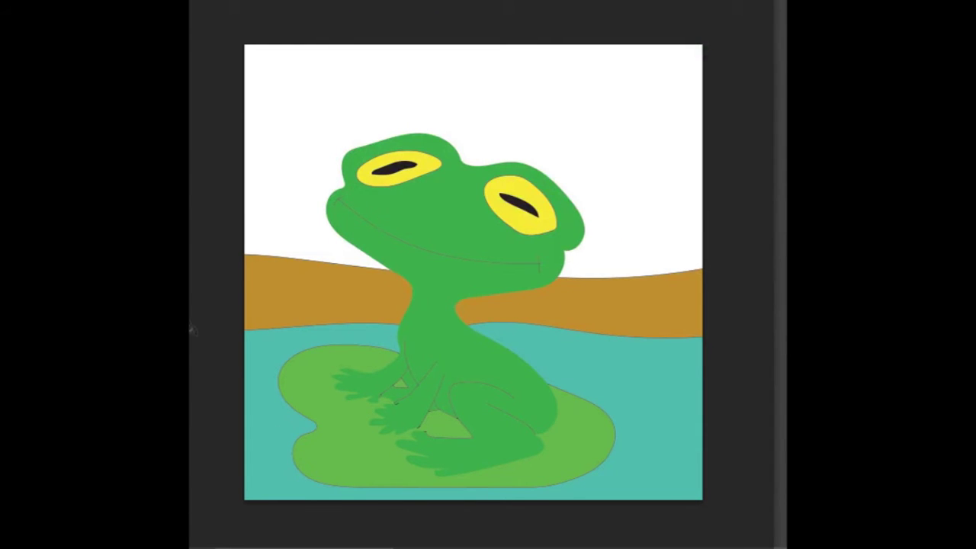
# Fill the sky above the bank with light blue #93f3ff
pyautogui.click(191, 478)
pyautogui.moveTo(605, 269); pyautogui.dragTo(605, 183)
pyautogui.click(483, 74)
pyautogui.moveTo(482, 73)
pyautogui.mouseDown()
pyautogui.moveTo(523, 73)
pyautogui.moveTo(455, 73)
pyautogui.mouseUp()
pyautogui.click(763, 64)
pyautogui.click(311, 114)
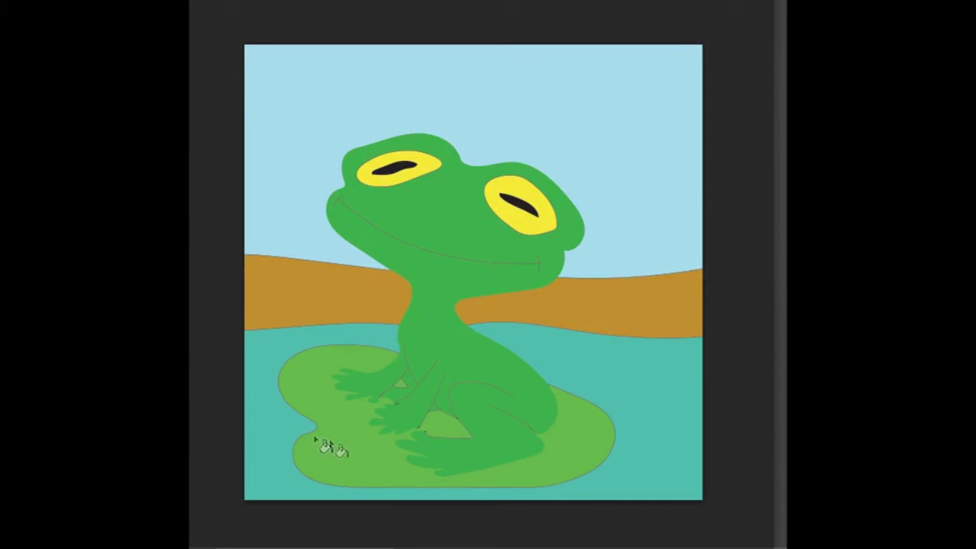
pyautogui.click(192, 437)
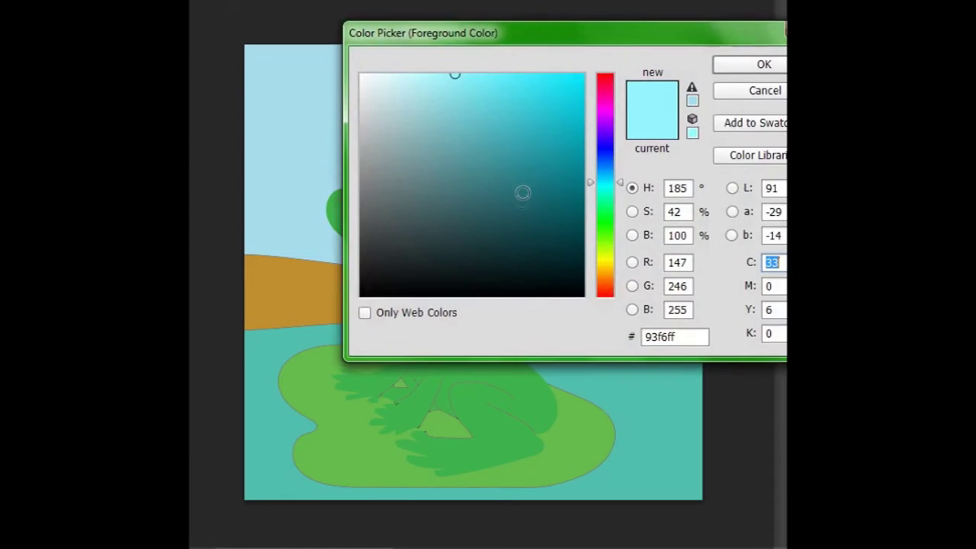
pyautogui.press('Return')
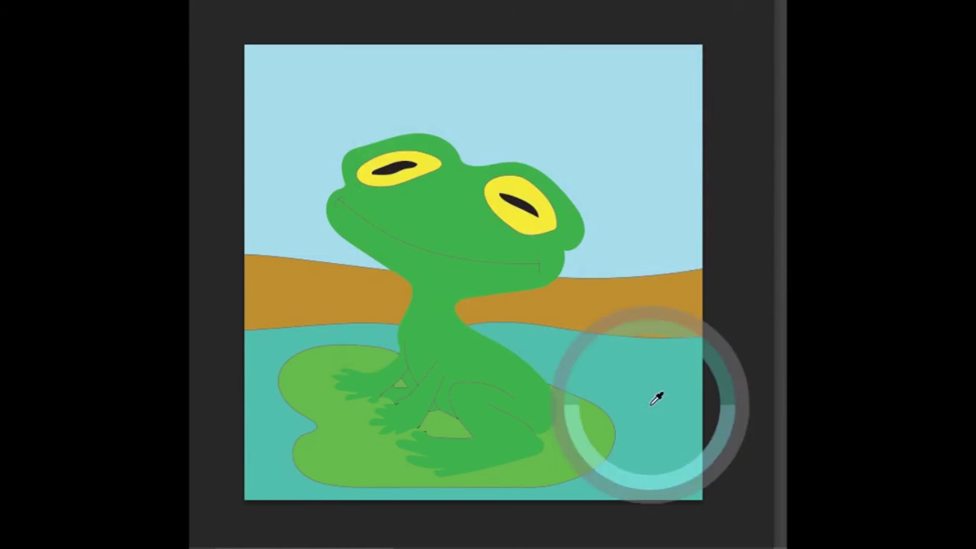
pyautogui.click(192, 437)
pyautogui.click(455, 115)
pyautogui.click(751, 64)
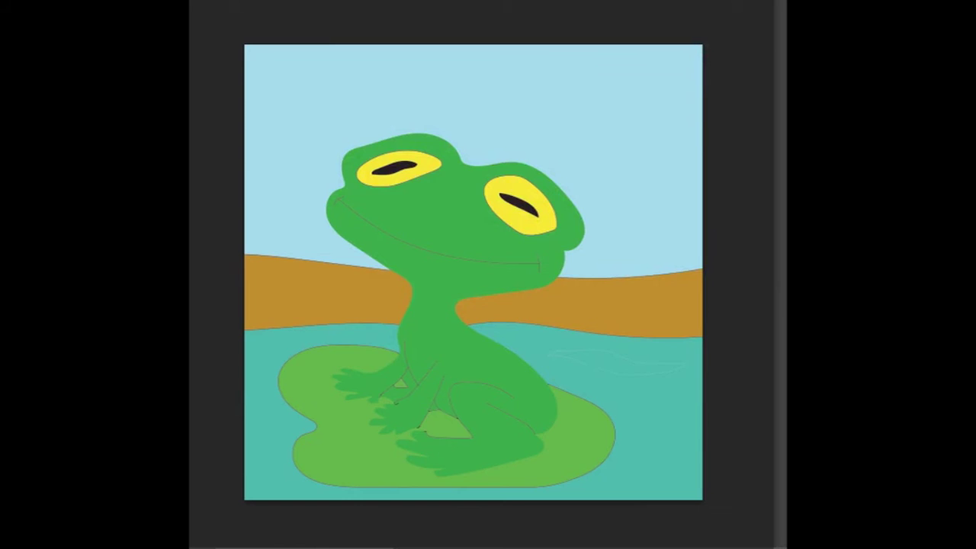
pyautogui.scroll(3, 614, 361)
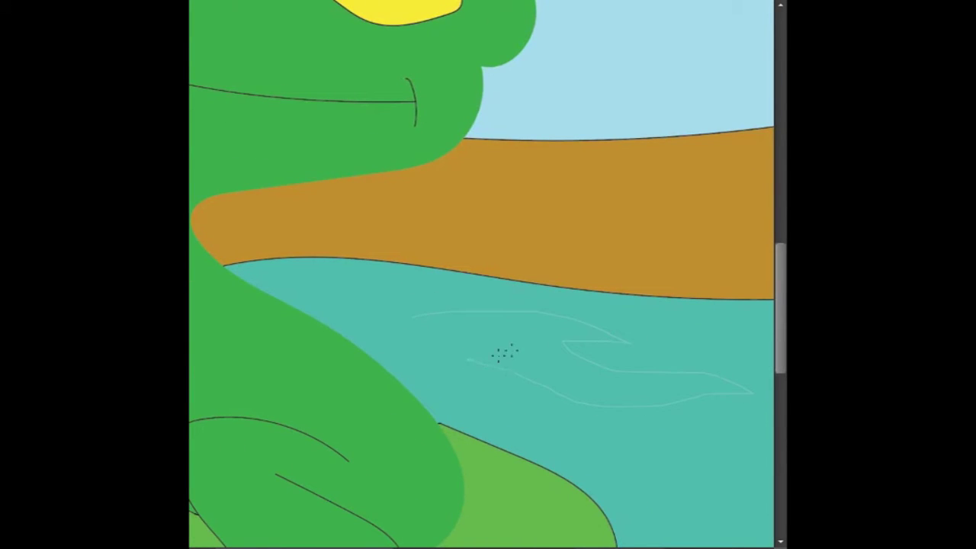
pyautogui.click(535, 333)
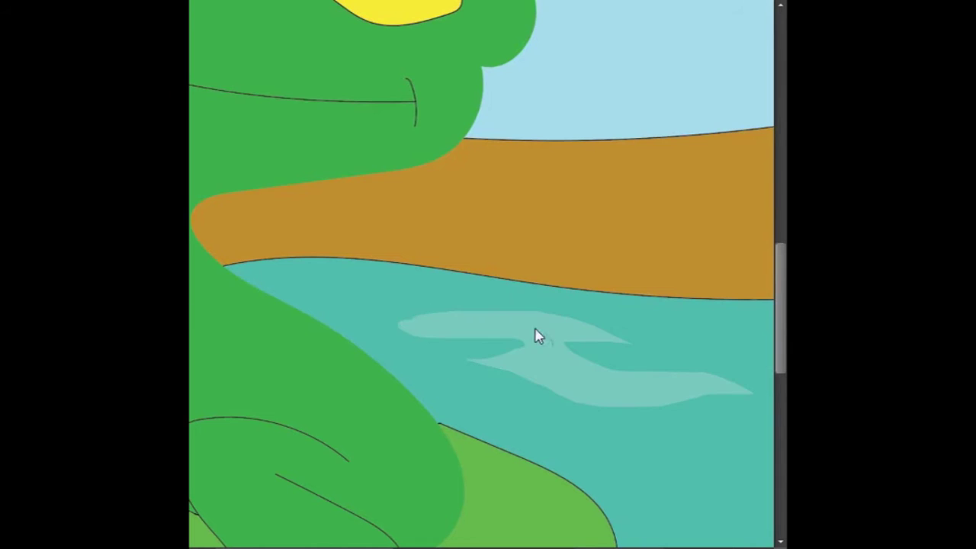
pyautogui.scroll(-3, 629, 444)
pyautogui.scroll(-1, 669, 516)
pyautogui.scroll(1, 762, 322)
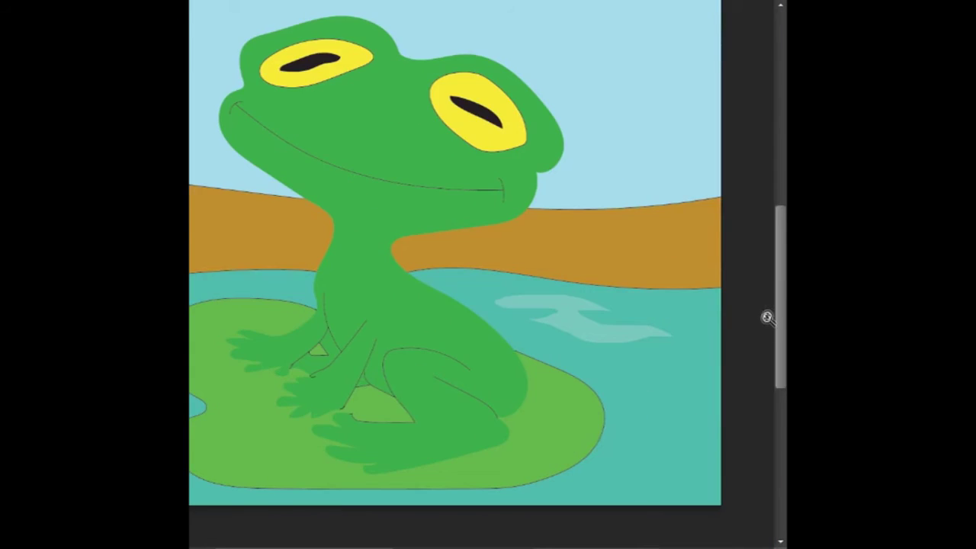
pyautogui.scroll(1, 240, 241)
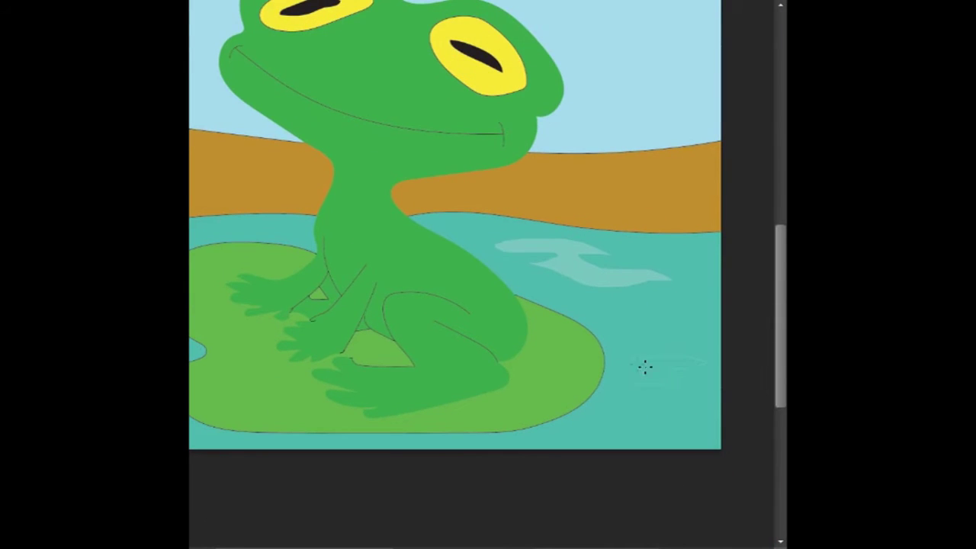
pyautogui.scroll(1, 668, 367)
pyautogui.scroll(1, 664, 366)
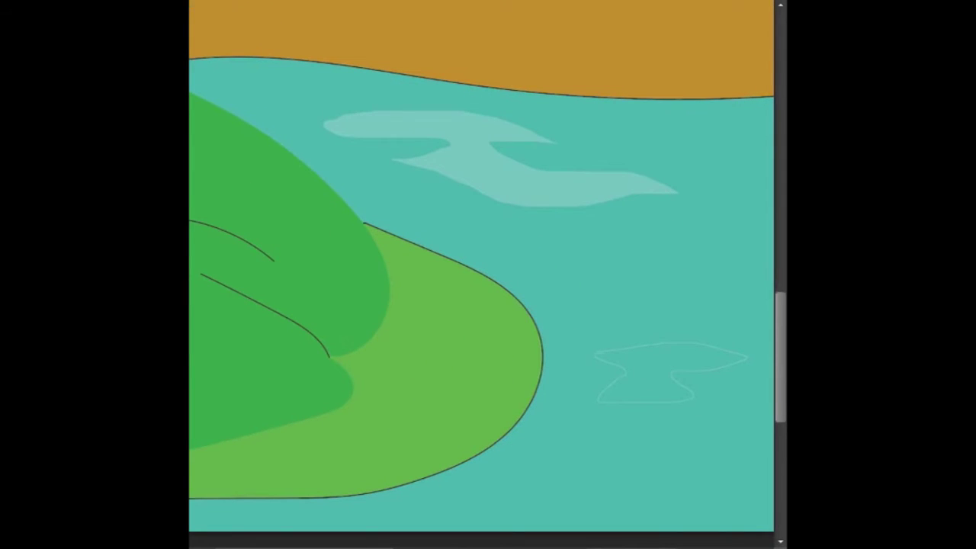
pyautogui.click(637, 354)
pyautogui.hotkey('ctrl', 'z')
pyautogui.scroll(1, 636, 364)
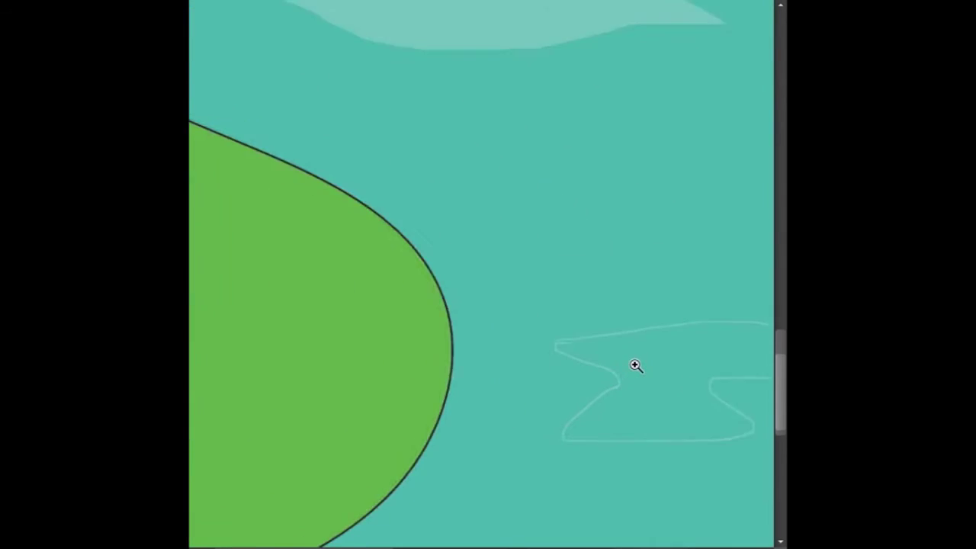
pyautogui.scroll(1, 636, 363)
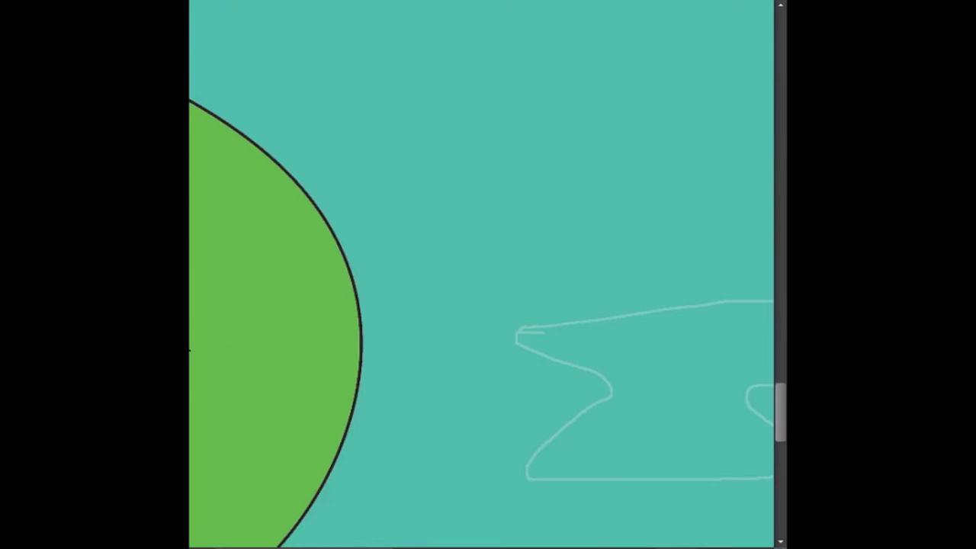
pyautogui.click(645, 361)
pyautogui.scroll(-2, 233, 432)
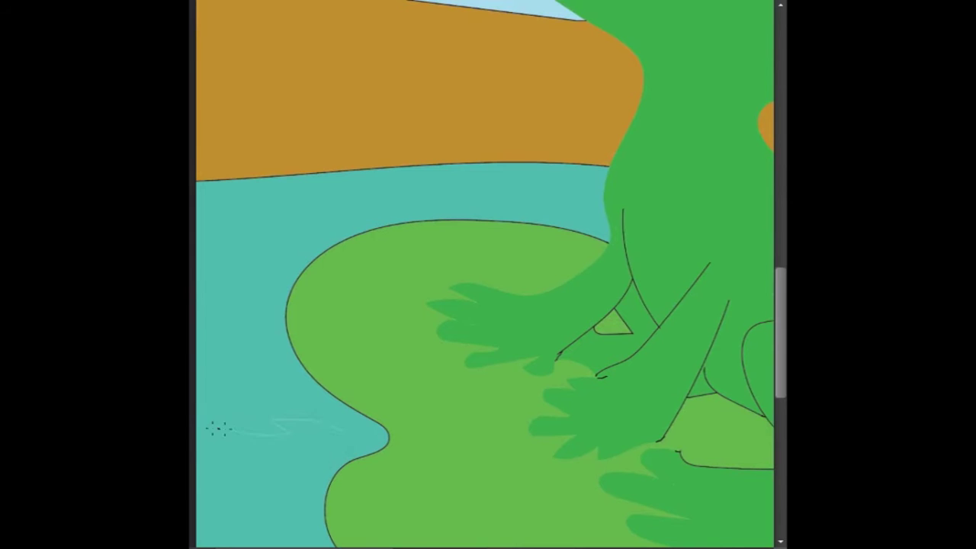
pyautogui.click(266, 463)
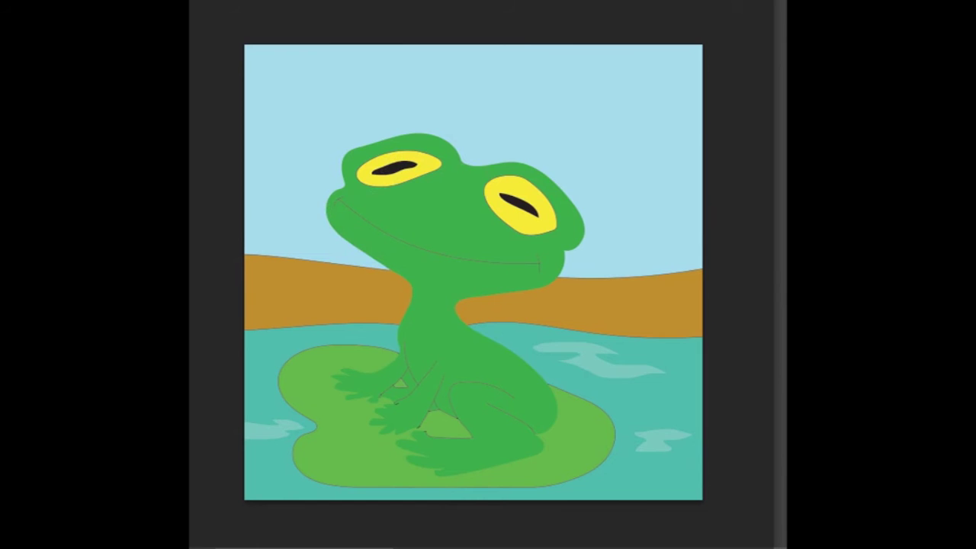
# Replace the brushes with the Basic Brushes set and paint small black nostrils on the snout
pyautogui.click(200, 169)
pyautogui.click(370, 3)
pyautogui.click(370, 3)
pyautogui.click(381, 6)
pyautogui.click(371, 3)
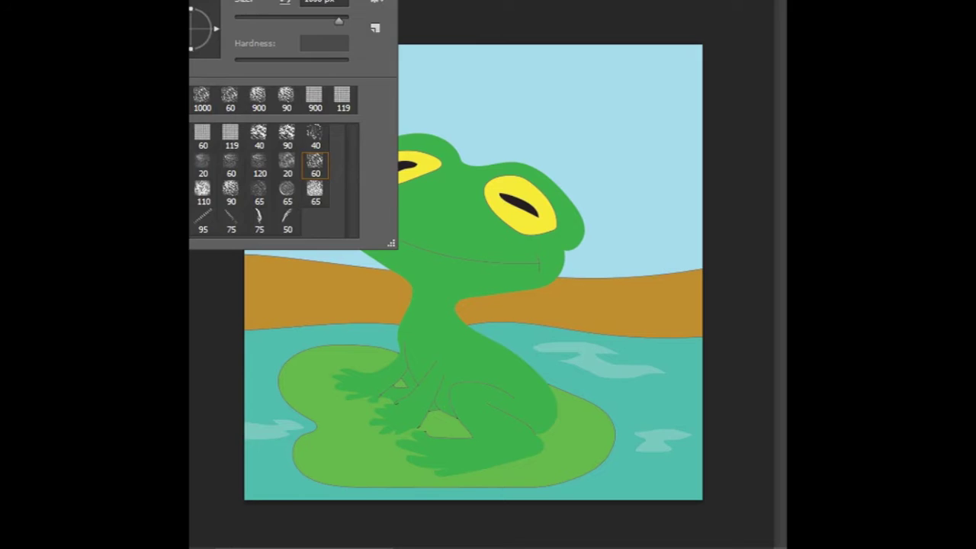
pyautogui.click(377, 6)
pyautogui.click(442, 331)
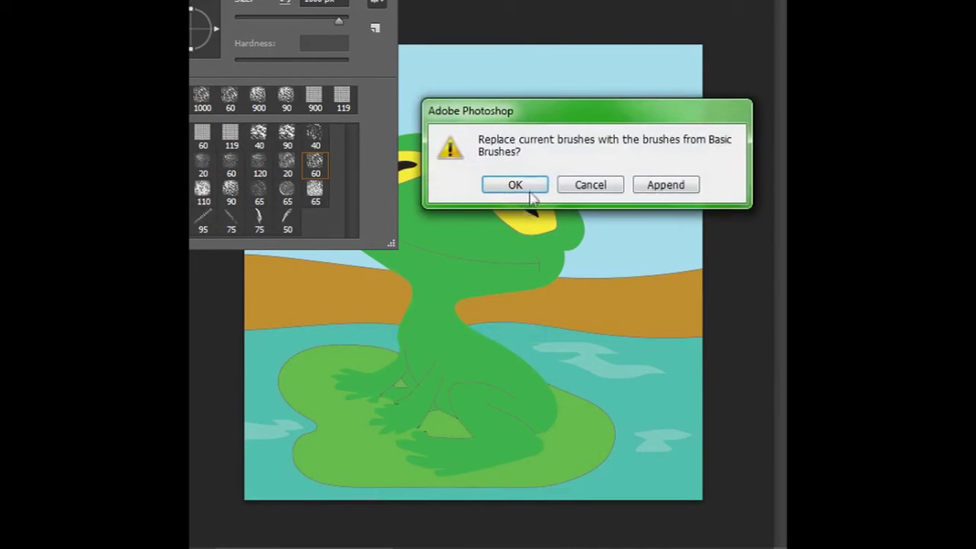
pyautogui.click(514, 244)
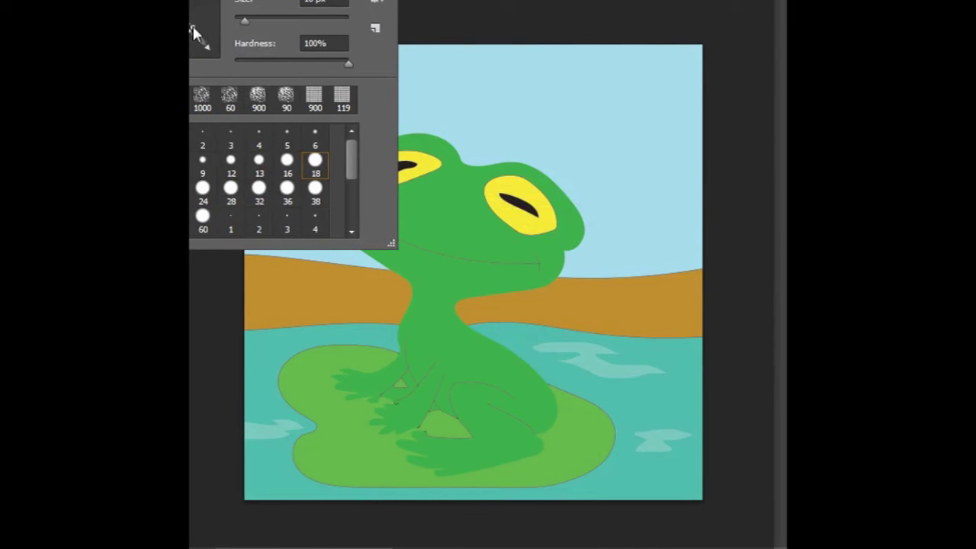
pyautogui.press('Return')
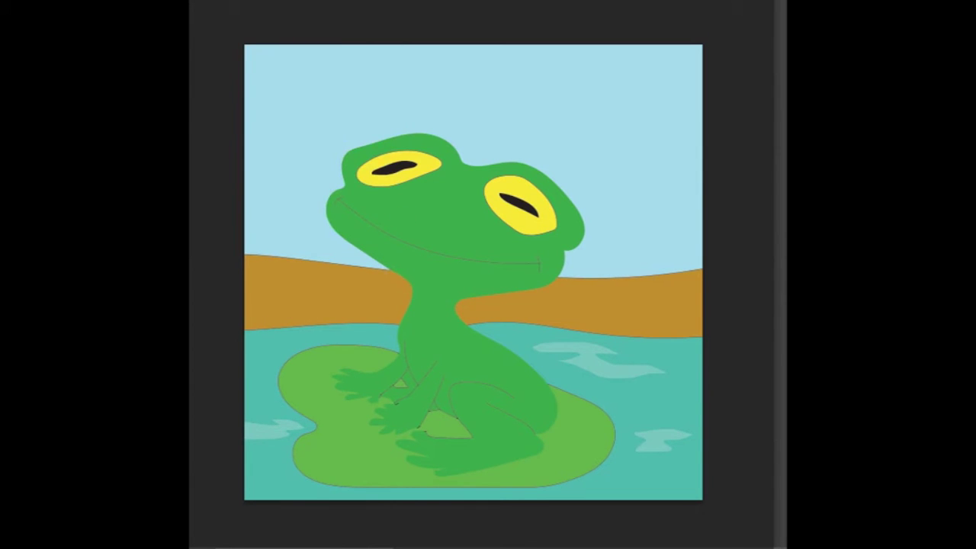
pyautogui.rightClick(192, 27)
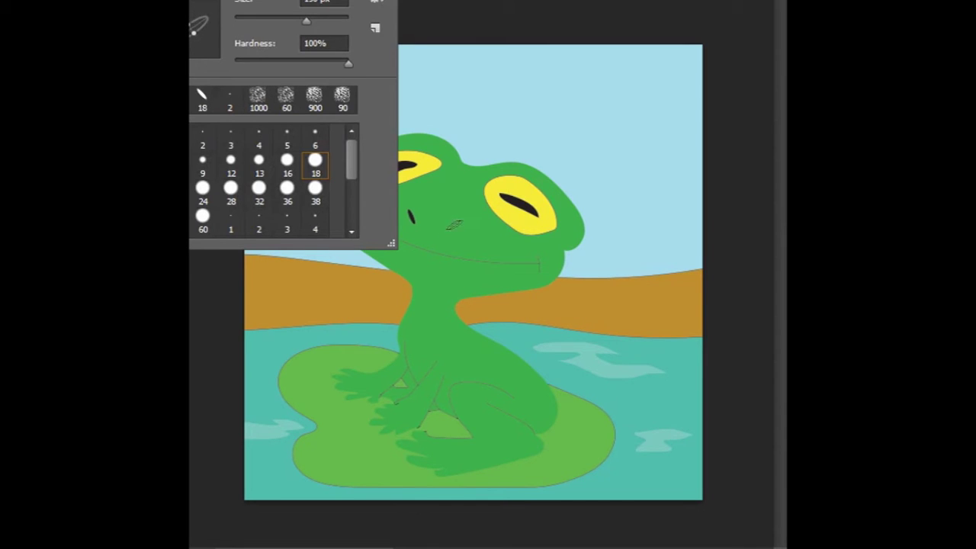
pyautogui.click(445, 224)
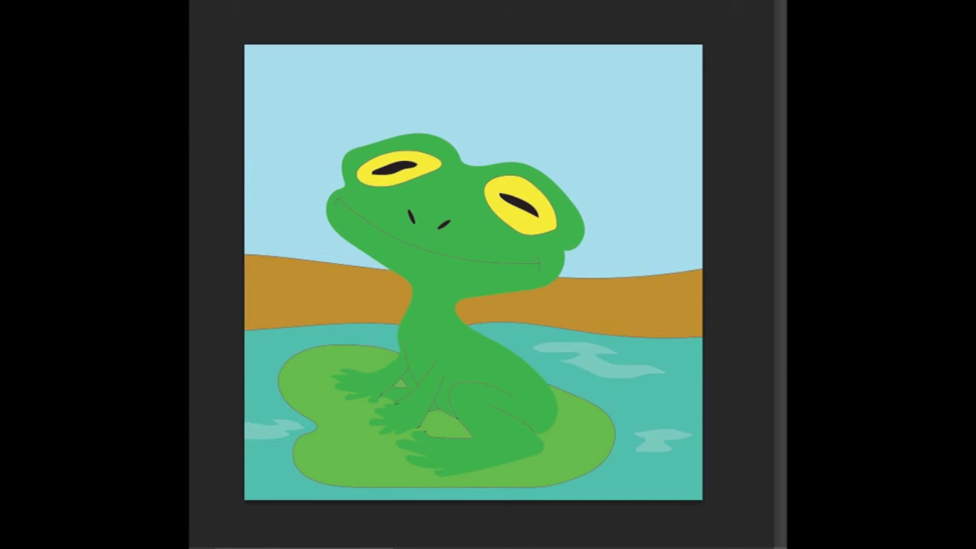
# Choose a lighter green paint colour and zoom in on the frog's head
pyautogui.click(495, 122)
pyautogui.press('Return')
pyautogui.click(457, 328)
pyautogui.moveTo(782, 259); pyautogui.dragTo(781, 237)
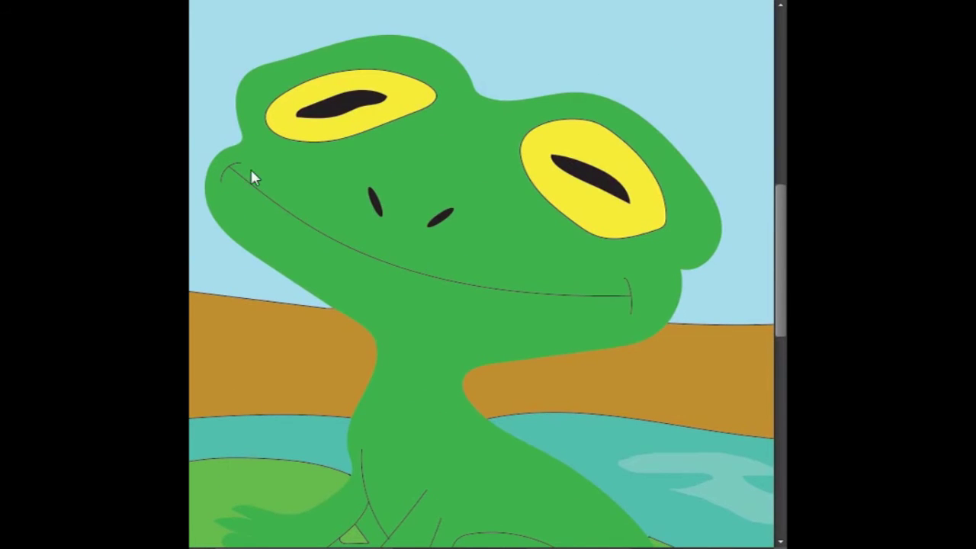
# Switch to the Pencil Tool and zoom in on the edge of the left eye
pyautogui.rightClick(194, 170)
pyautogui.click(229, 190)
pyautogui.click(430, 84)
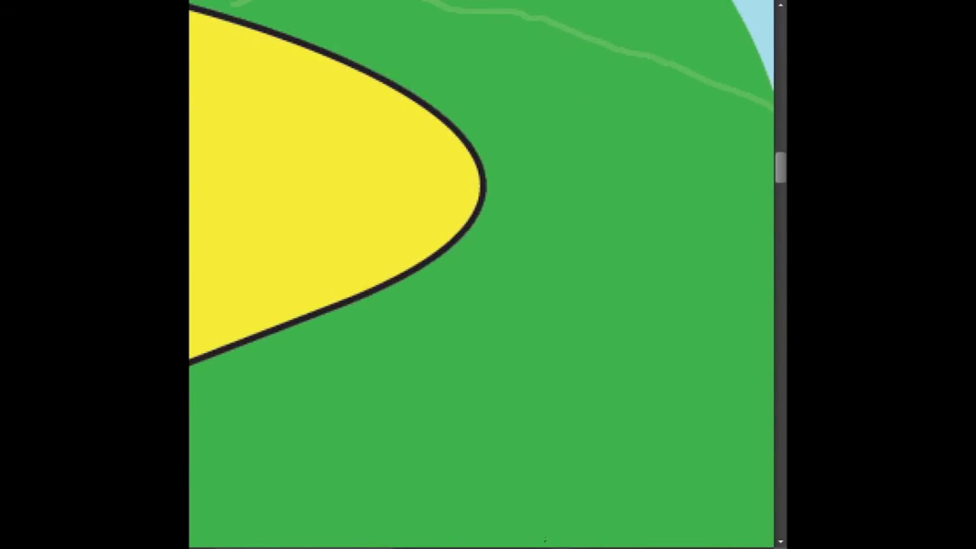
pyautogui.hotkey('ctrl', '-')
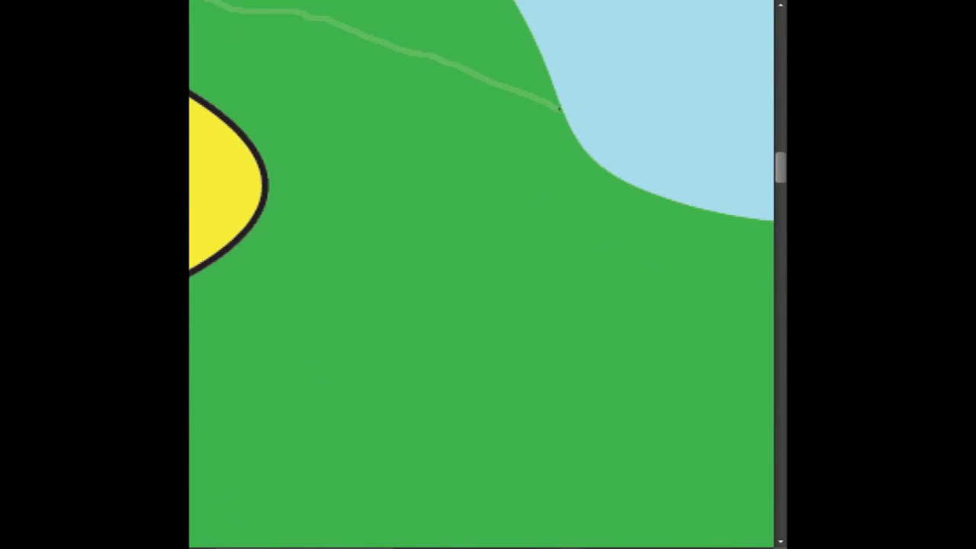
pyautogui.scroll(3, 746, 152)
pyautogui.hotkey('ctrl', '+')
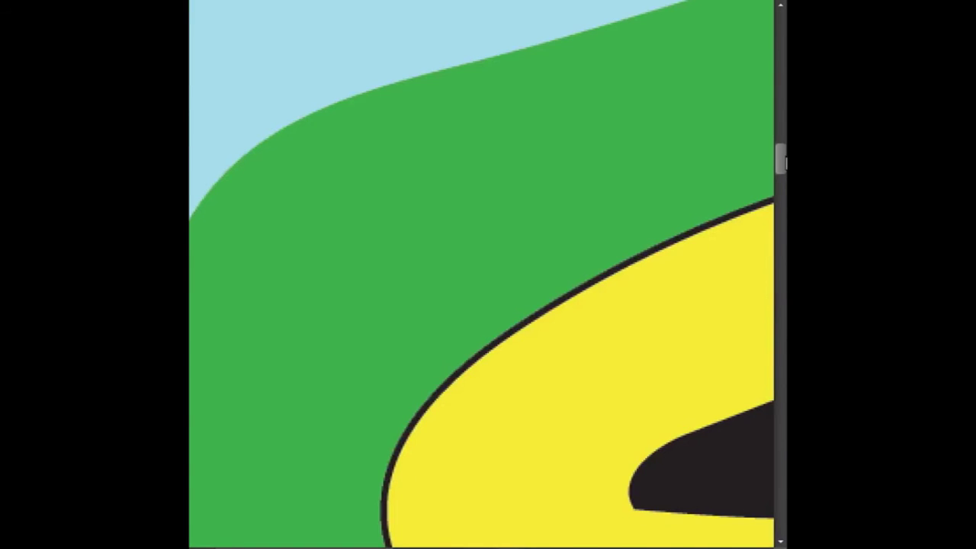
pyautogui.scroll(-3, 480, 275)
pyautogui.hscroll(-2, 480, 275)
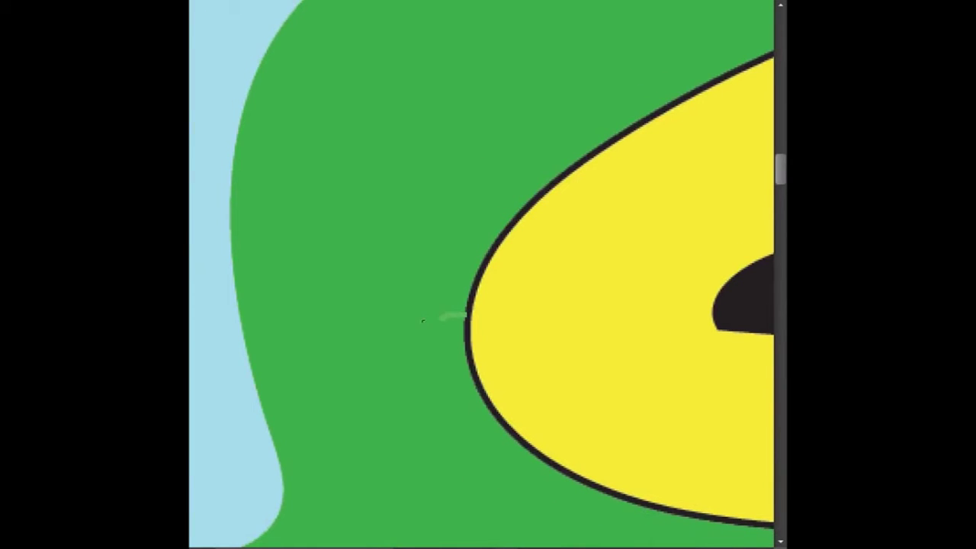
# Draw a light green line along the head top, undoing the misplaced strokes
pyautogui.moveTo(455, 319)
pyautogui.mouseDown()
pyautogui.moveTo(263, 361)
pyautogui.moveTo(455, 291)
pyautogui.mouseUp()
pyautogui.hotkey('ctrl', 'z')
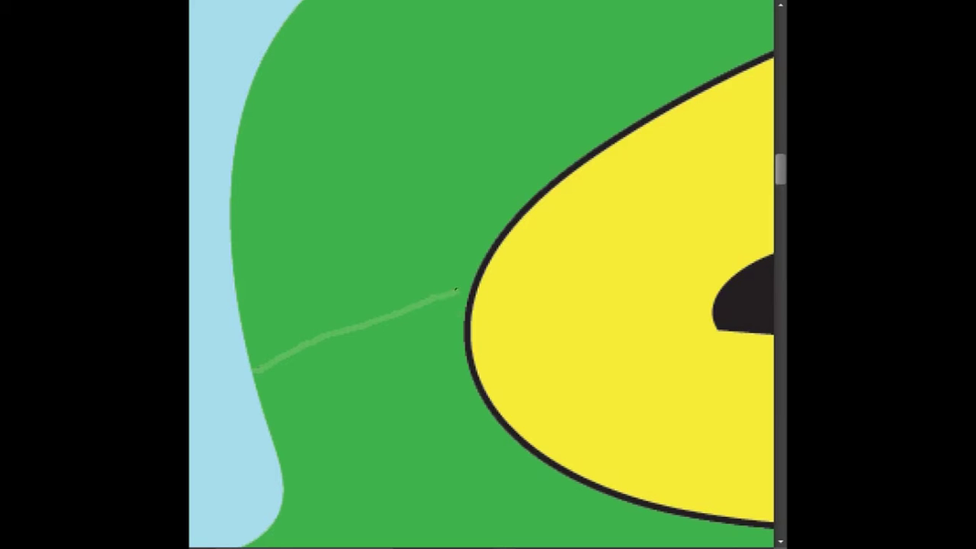
pyautogui.scroll(-3, 495, 279)
pyautogui.scroll(-1, 538, 392)
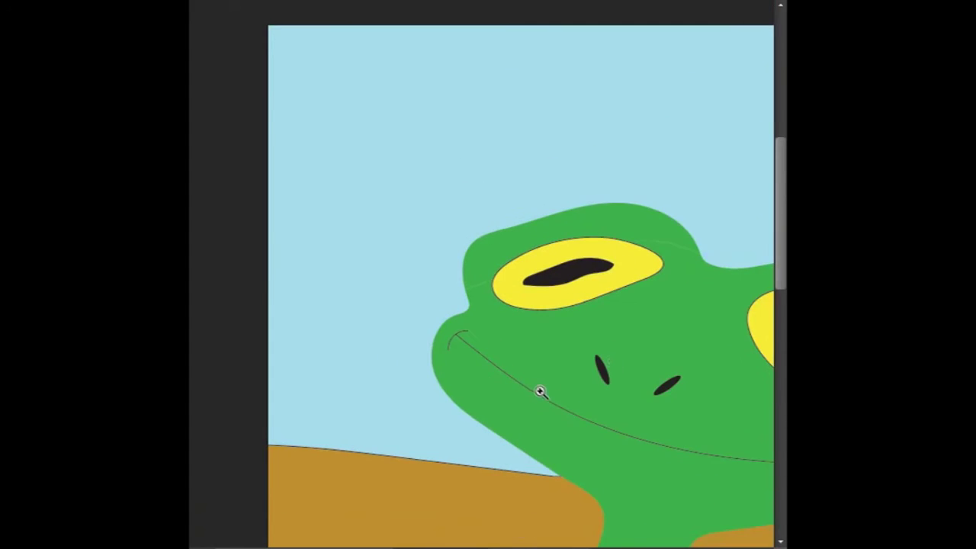
pyautogui.scroll(1, 510, 359)
pyautogui.scroll(2, 510, 359)
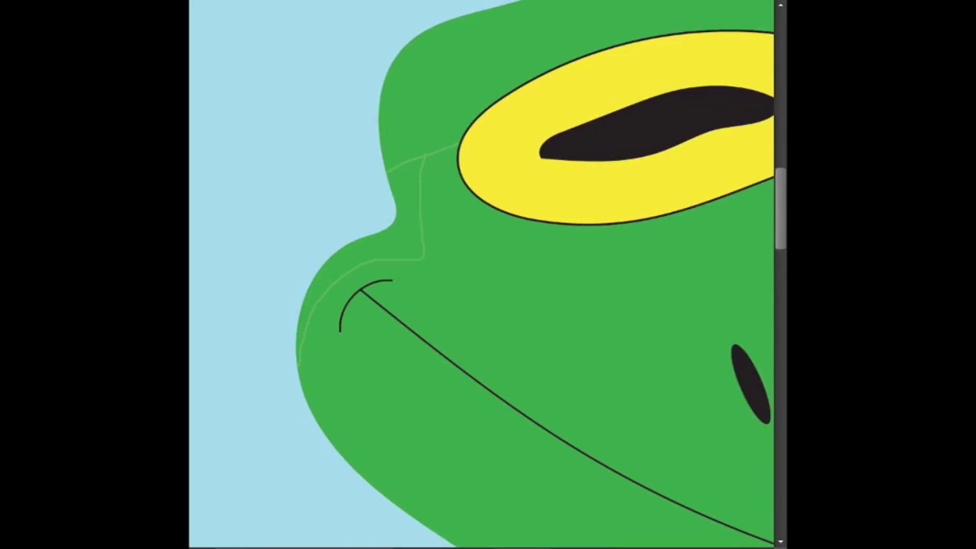
pyautogui.hotkey('ctrl', 'z')
pyautogui.scroll(-3, 573, 235)
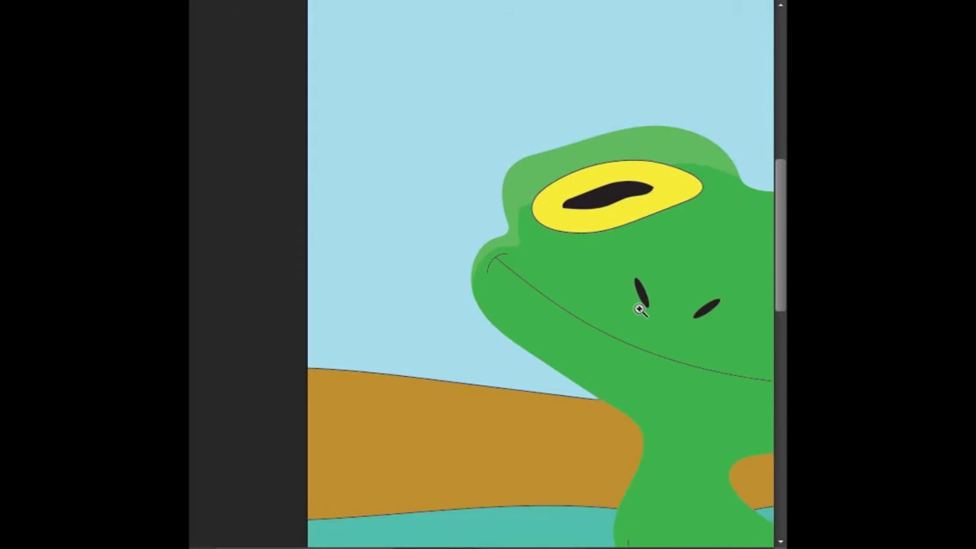
# Check the head stripe's end up close and fill the outlined stripe with light green
pyautogui.scroll(-1, 754, 208)
pyautogui.scroll(-2, 754, 208)
pyautogui.scroll(1, 618, 218)
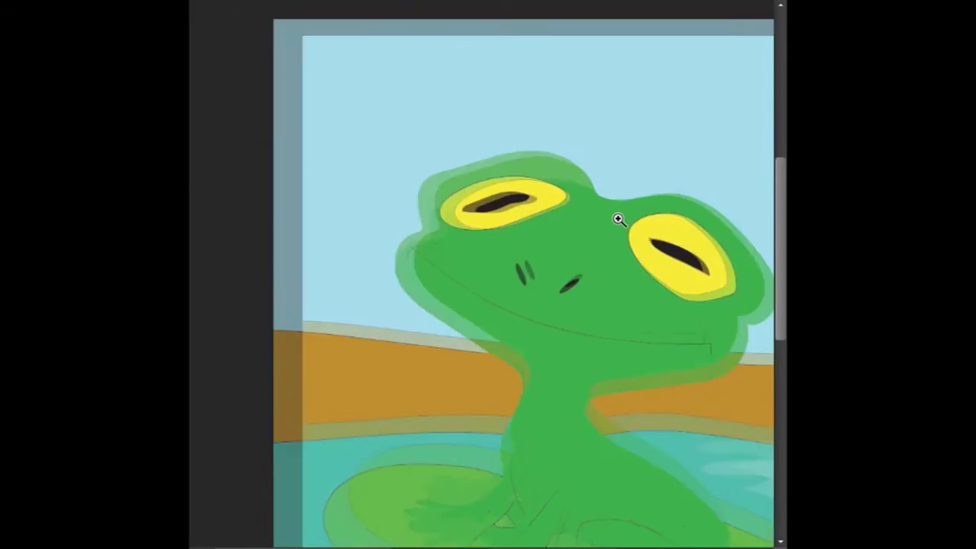
pyautogui.scroll(3, 618, 218)
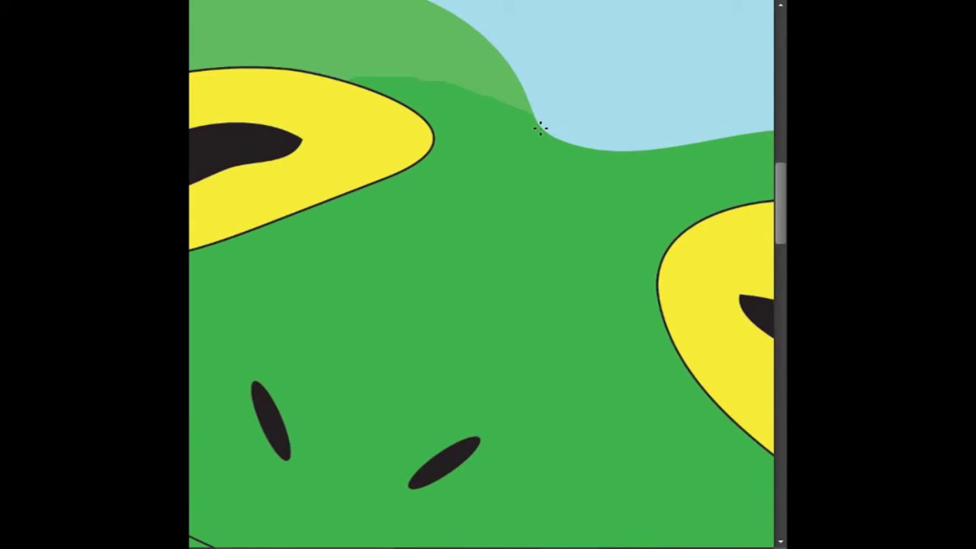
pyautogui.scroll(1, 545, 170)
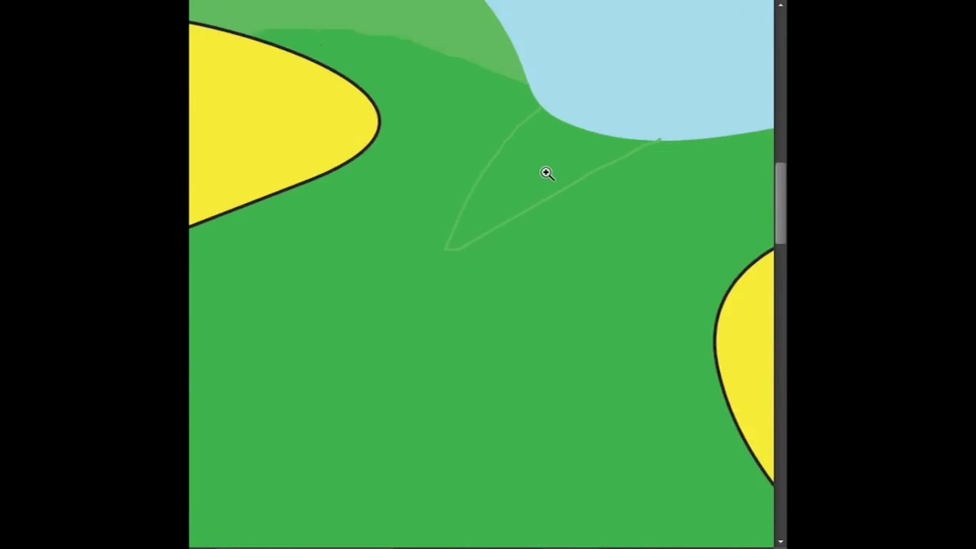
pyautogui.scroll(1, 544, 170)
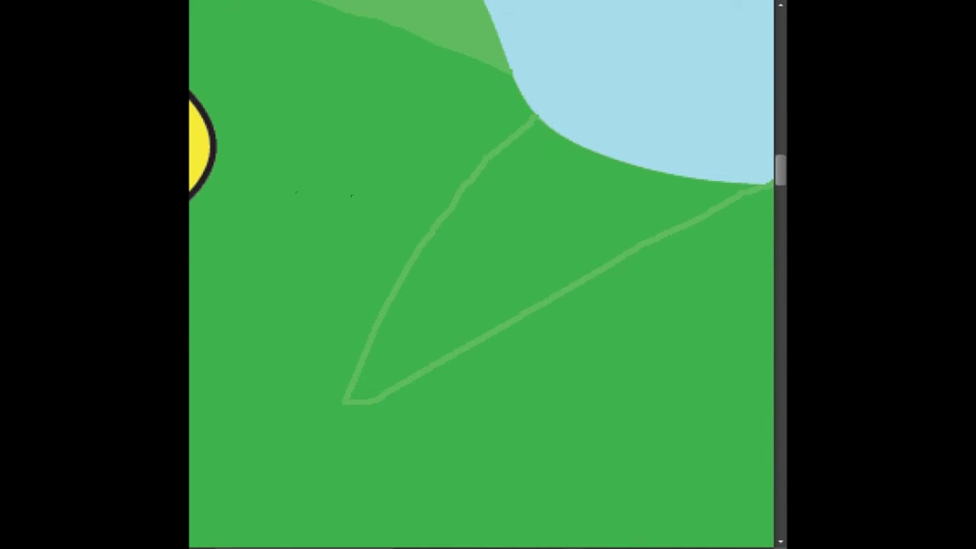
pyautogui.hscroll(2, 472, 183)
pyautogui.hscroll(2, 473, 182)
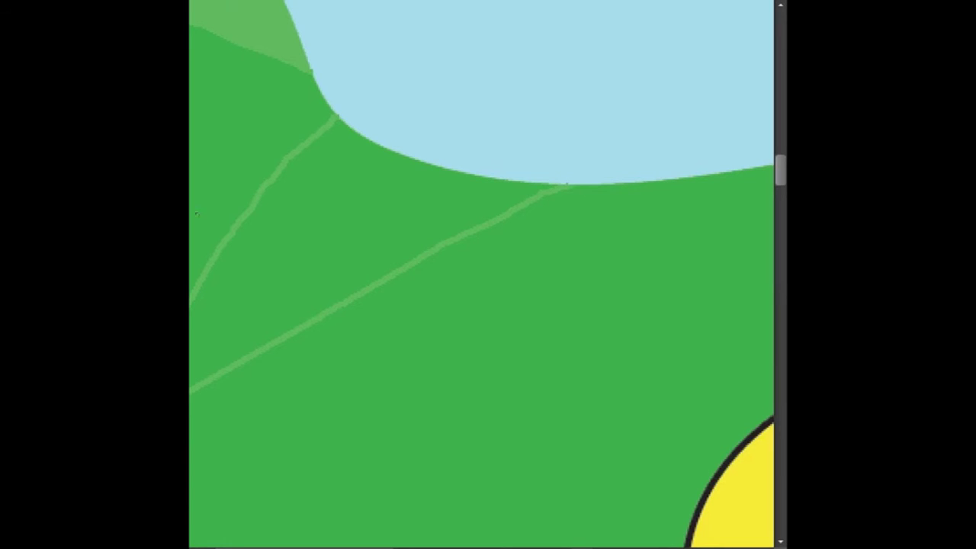
pyautogui.click(579, 176)
pyautogui.click(561, 191)
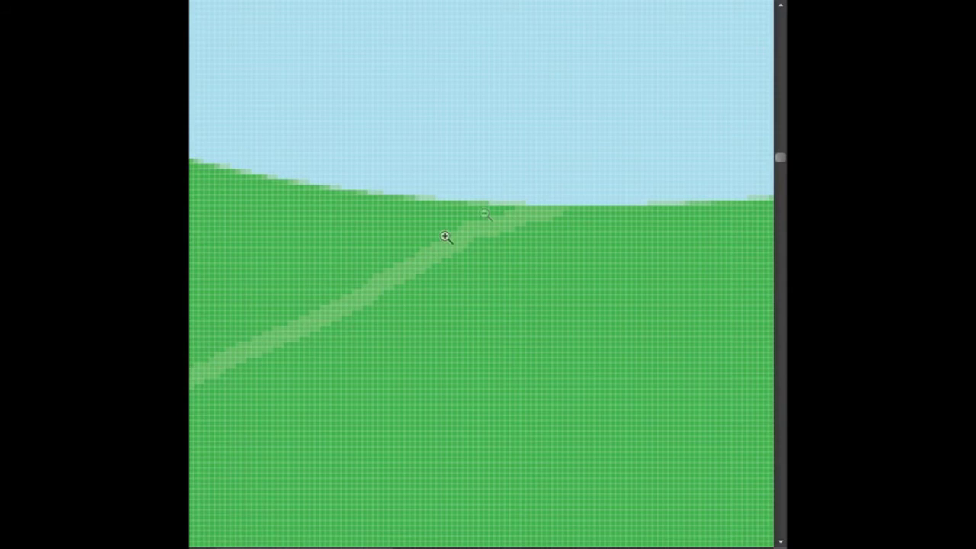
pyautogui.keyDown('alt'); pyautogui.click(486, 215); pyautogui.keyUp('alt')
pyautogui.keyDown('alt'); pyautogui.click(485, 214); pyautogui.keyUp('alt')
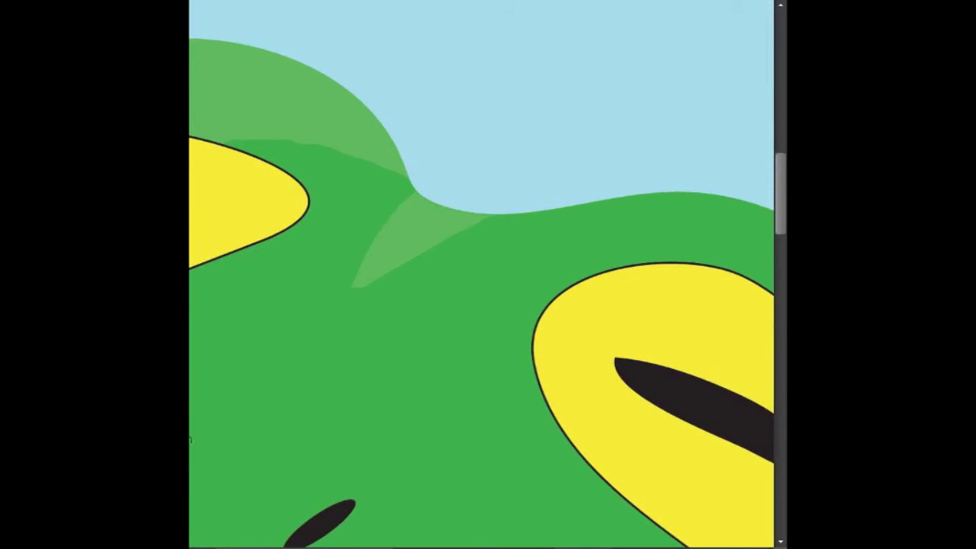
pyautogui.keyDown('alt'); pyautogui.click(409, 326); pyautogui.keyUp('alt')
pyautogui.keyDown('alt'); pyautogui.click(408, 326); pyautogui.keyUp('alt')
# Fill the lower stripe area light green, undo a stray stroke, and sample the body green
pyautogui.click(409, 342)
pyautogui.click(410, 342)
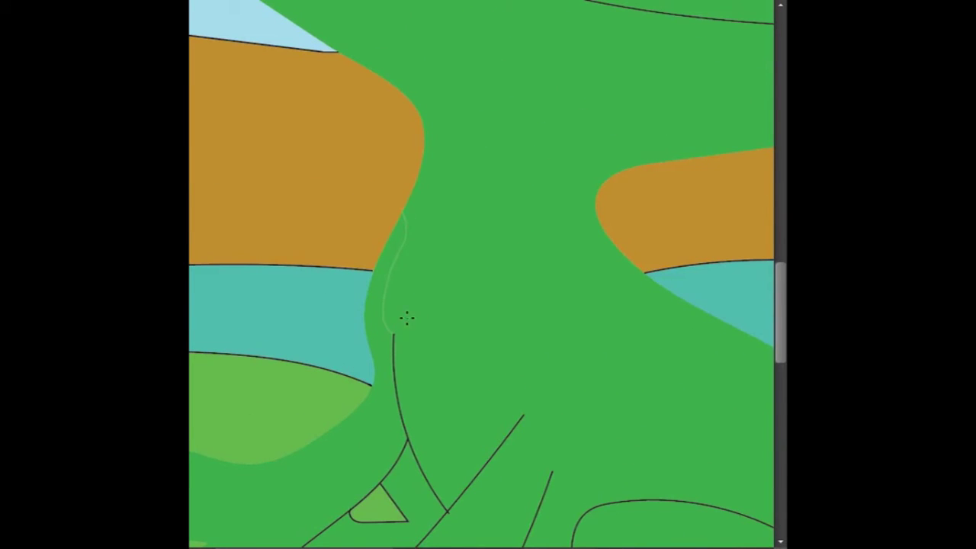
pyautogui.keyDown('alt'); pyautogui.click(438, 352); pyautogui.keyUp('alt')
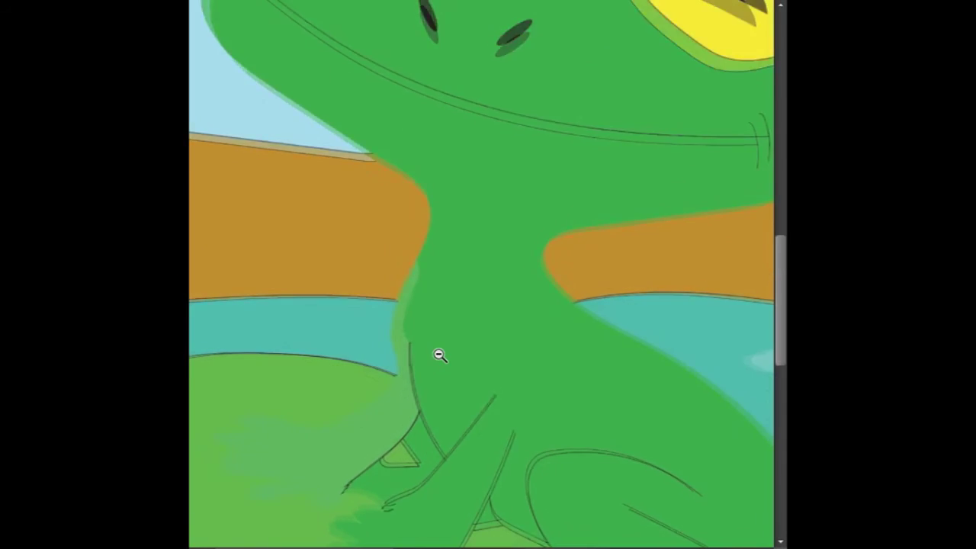
pyautogui.click(394, 417)
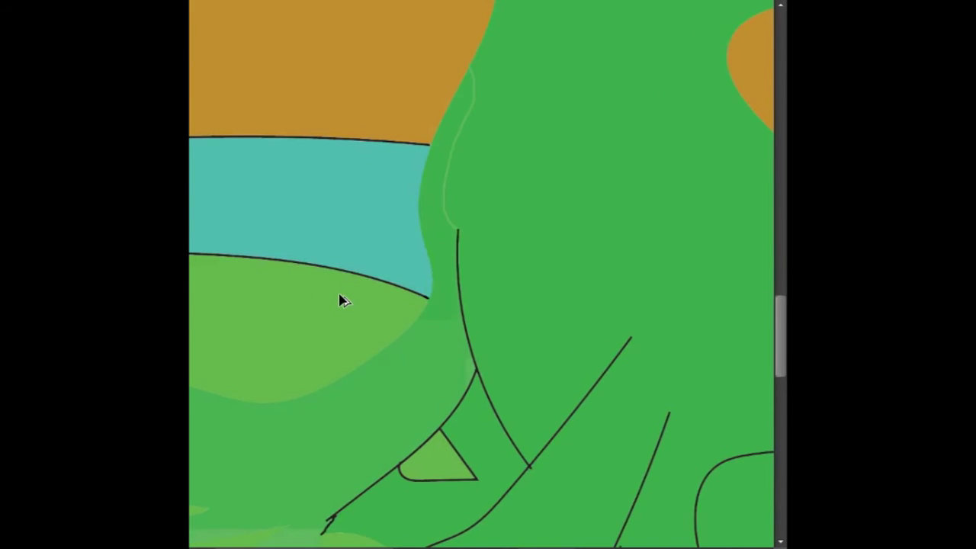
pyautogui.hotkey('ctrl', 'z')
pyautogui.keyDown('alt'); pyautogui.click(541, 268); pyautogui.keyUp('alt')
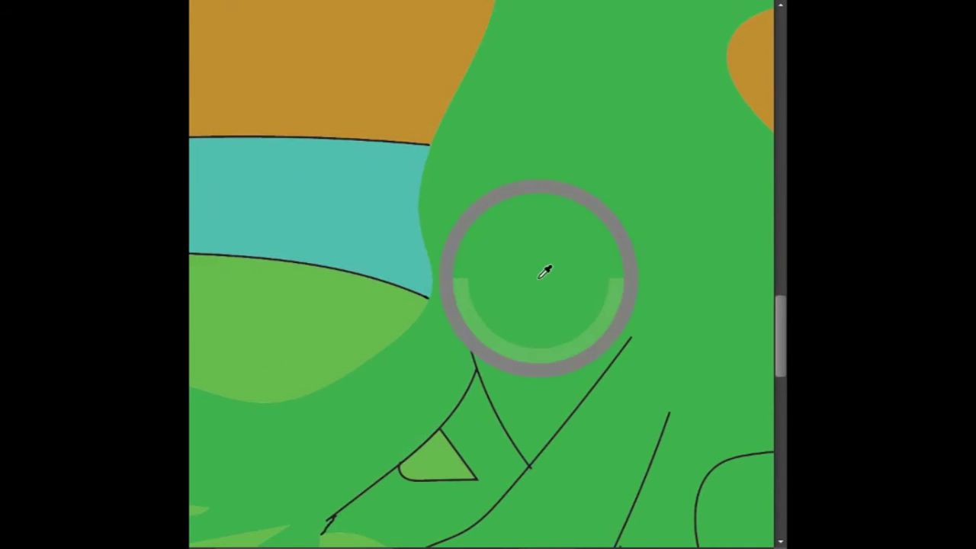
# Fill the outlined arm shape near the frog's hand with lighter green
pyautogui.scroll(2, 538, 477)
pyautogui.scroll(1, 539, 477)
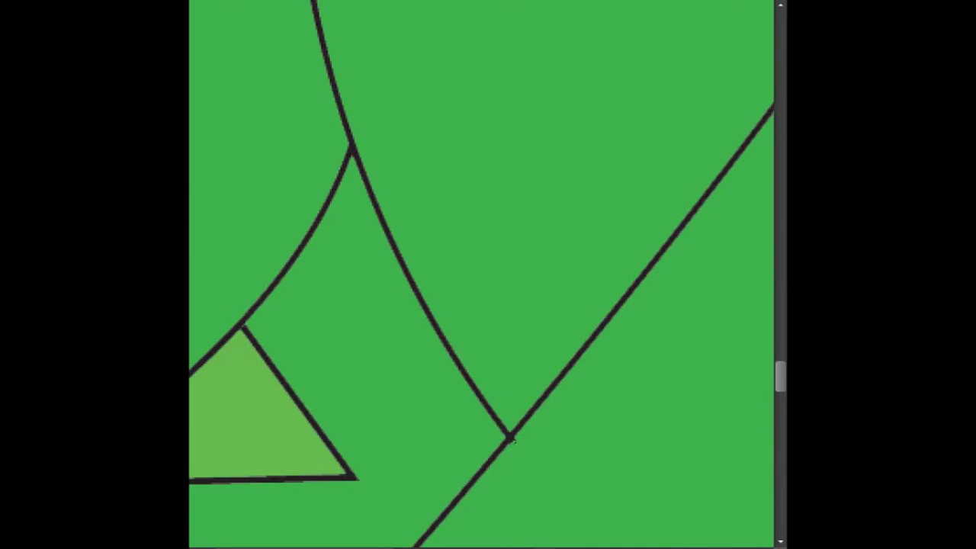
pyautogui.scroll(-2, 510, 438)
pyautogui.scroll(-2, 606, 240)
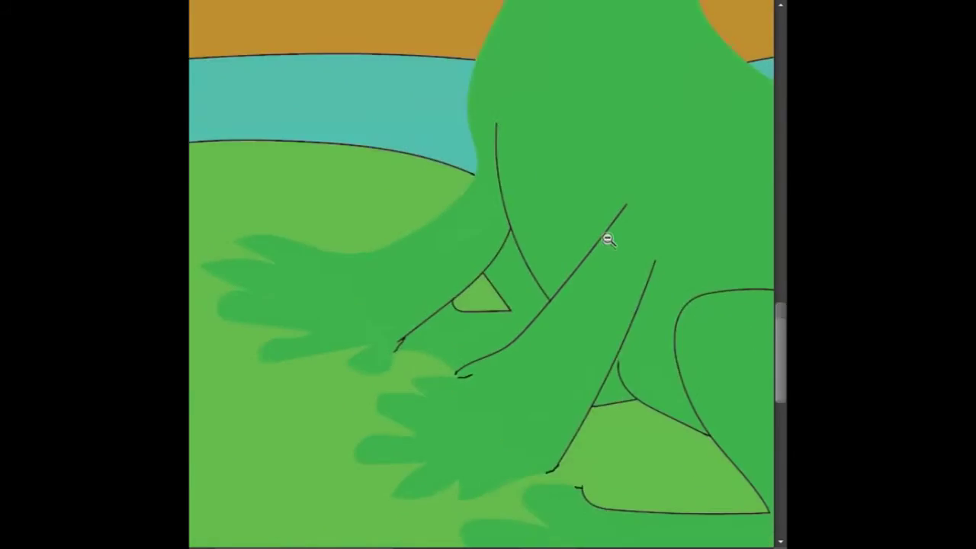
pyautogui.scroll(-2, 592, 224)
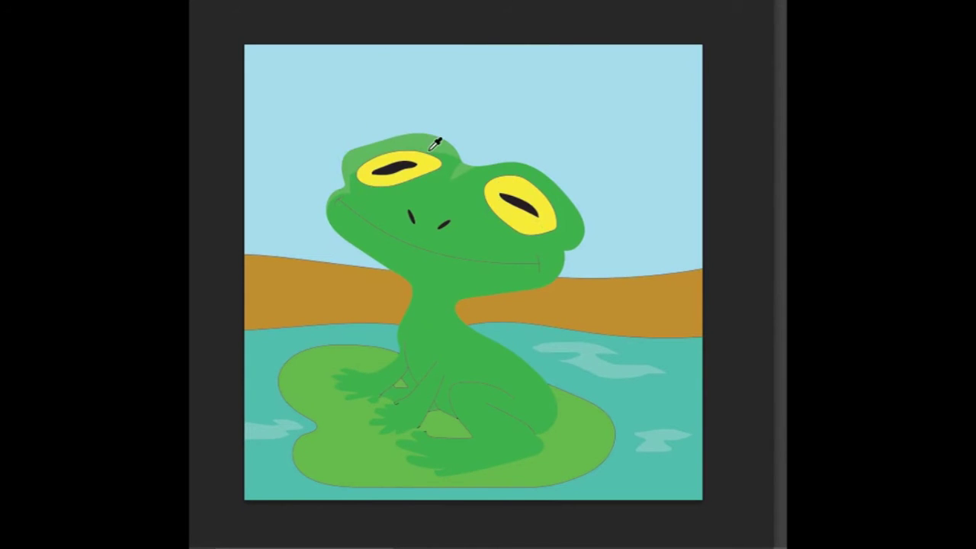
pyautogui.press('z')
pyautogui.click(418, 407)
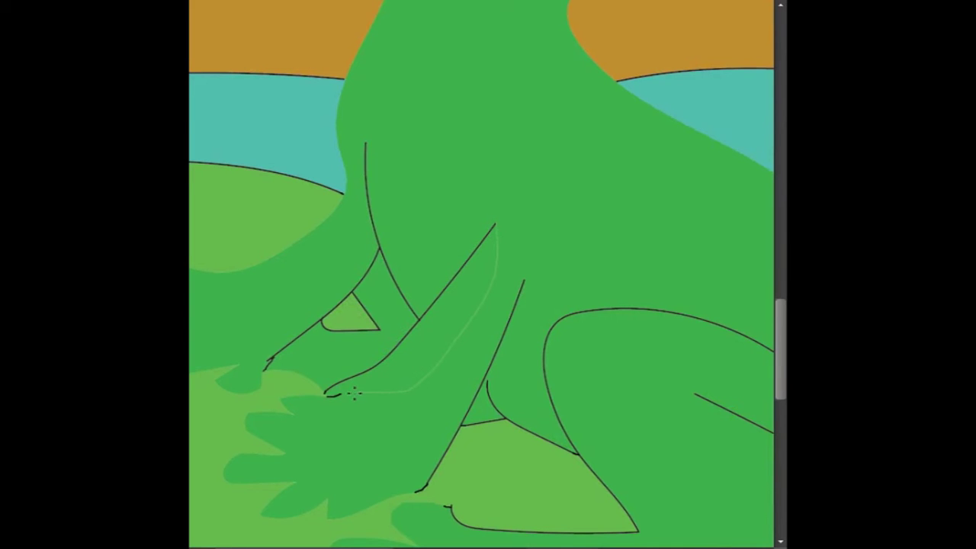
pyautogui.click(418, 353)
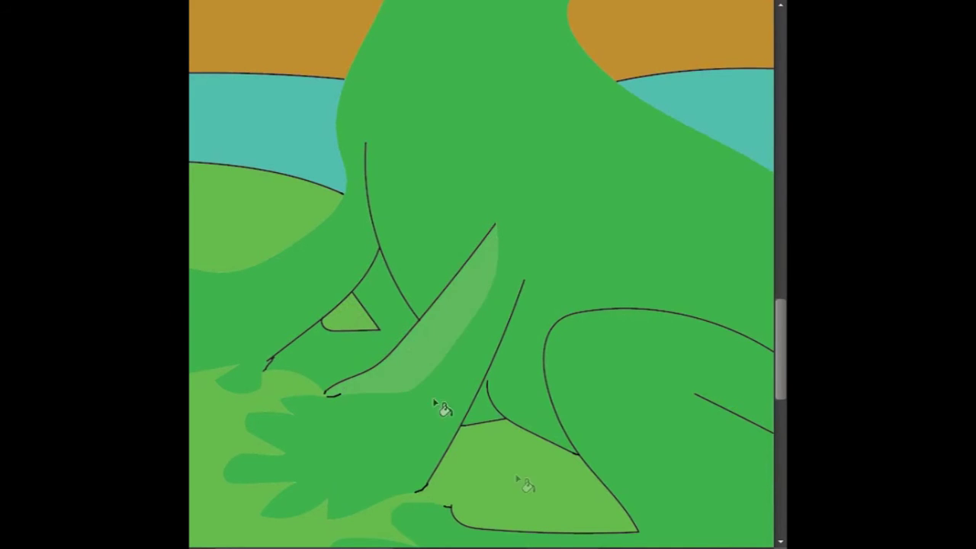
# Extend the highlight outline near the hand and fill the band lighter green
pyautogui.hscroll(-3, 419, 353)
pyautogui.hscroll(-2, 457, 358)
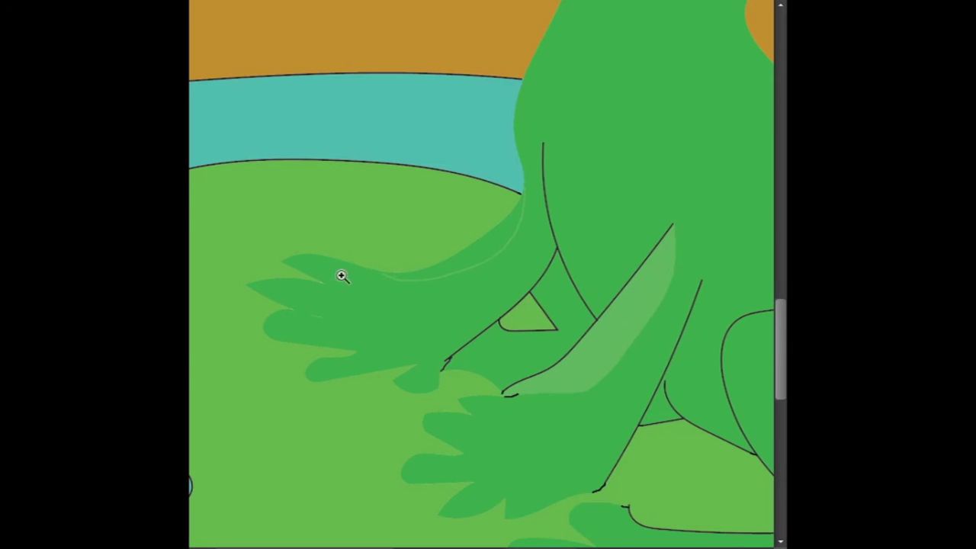
pyautogui.click(378, 276)
pyautogui.moveTo(375, 249); pyautogui.dragTo(360, 240)
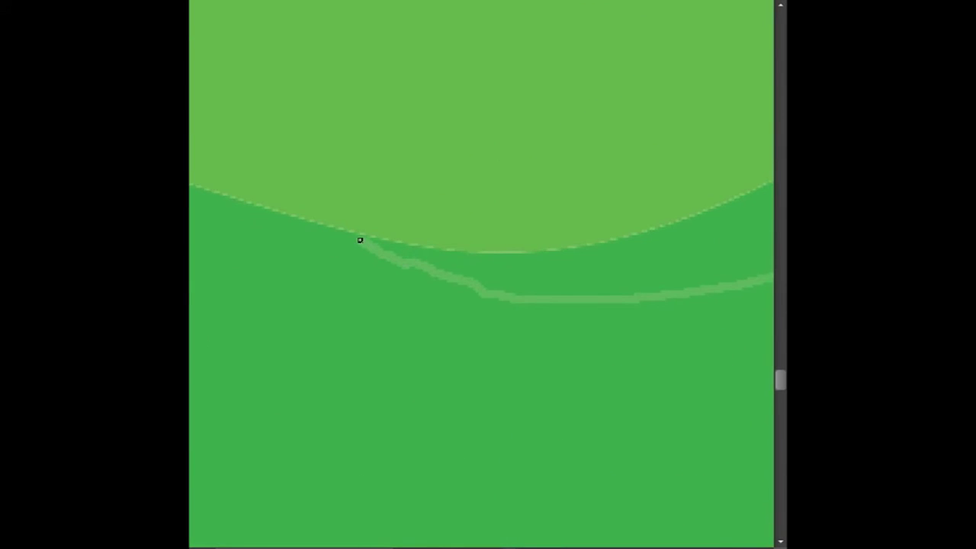
pyautogui.click(522, 272)
# Outline and fill a lighter green highlight area on the frog's upper body
pyautogui.scroll(-5, 681, 202)
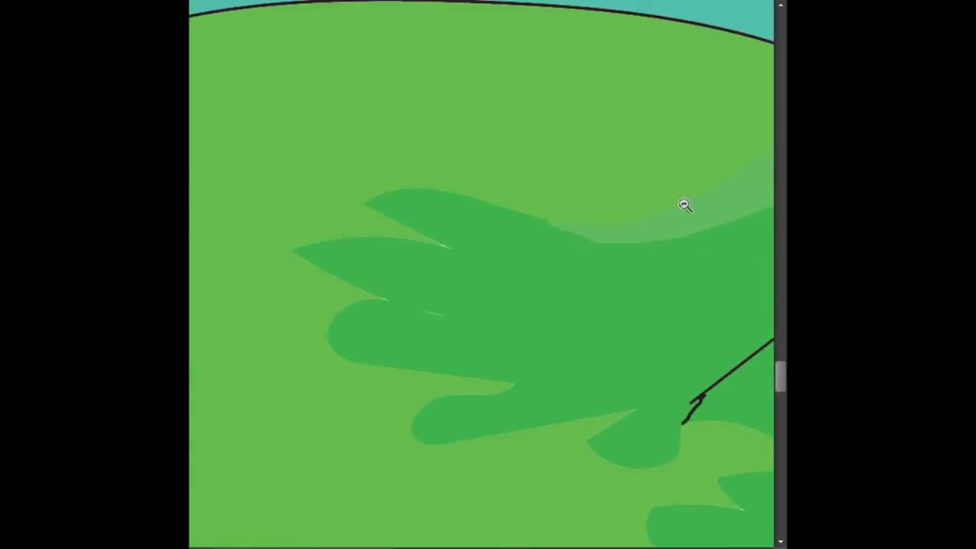
pyautogui.hscroll(3, 512, 89)
pyautogui.scroll(3, 512, 90)
pyautogui.scroll(2, 472, 29)
pyautogui.moveTo(456, 15)
pyautogui.mouseDown()
pyautogui.moveTo(577, 39)
pyautogui.moveTo(534, 152)
pyautogui.moveTo(430, 141)
pyautogui.mouseUp()
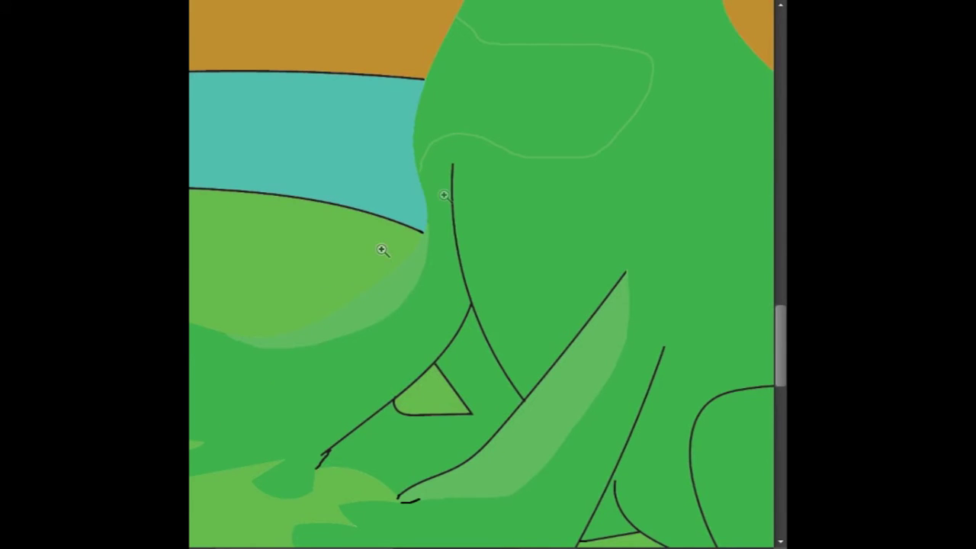
pyautogui.scroll(3, 404, 157)
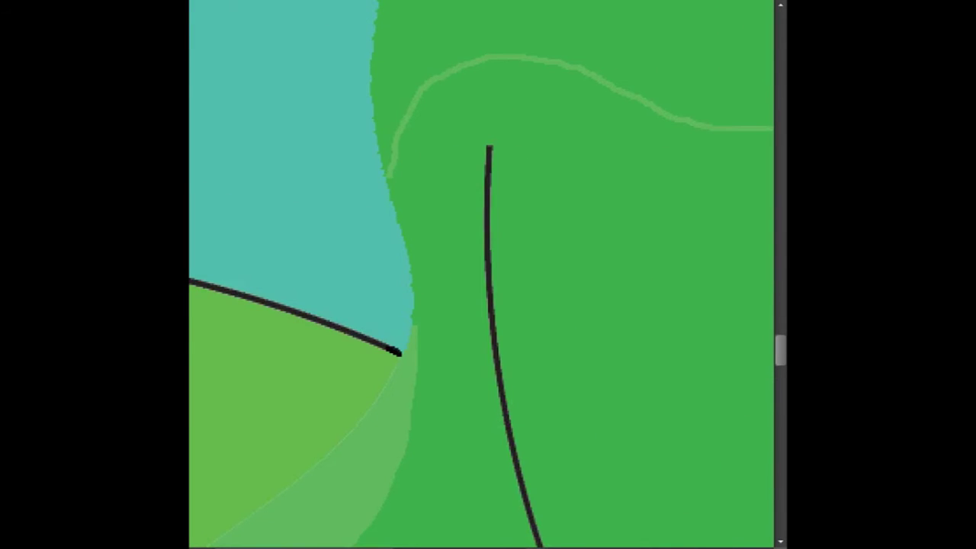
pyautogui.click(389, 111)
# Outline and fill a light green highlight area on the frog's hind leg
pyautogui.keyDown('alt'); pyautogui.click(587, 261); pyautogui.keyUp('alt')
pyautogui.keyDown('alt'); pyautogui.click(724, 333); pyautogui.keyUp('alt')
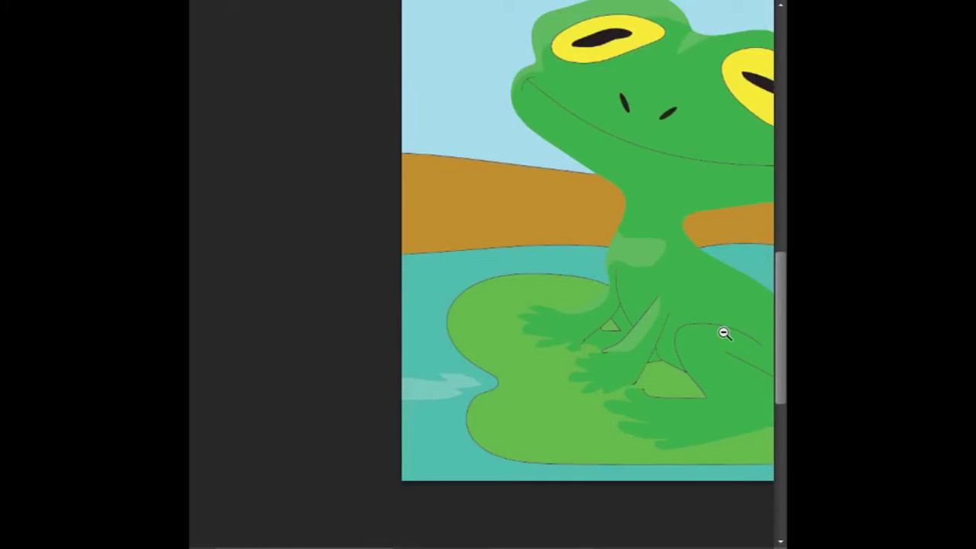
pyautogui.scroll(5, 728, 351)
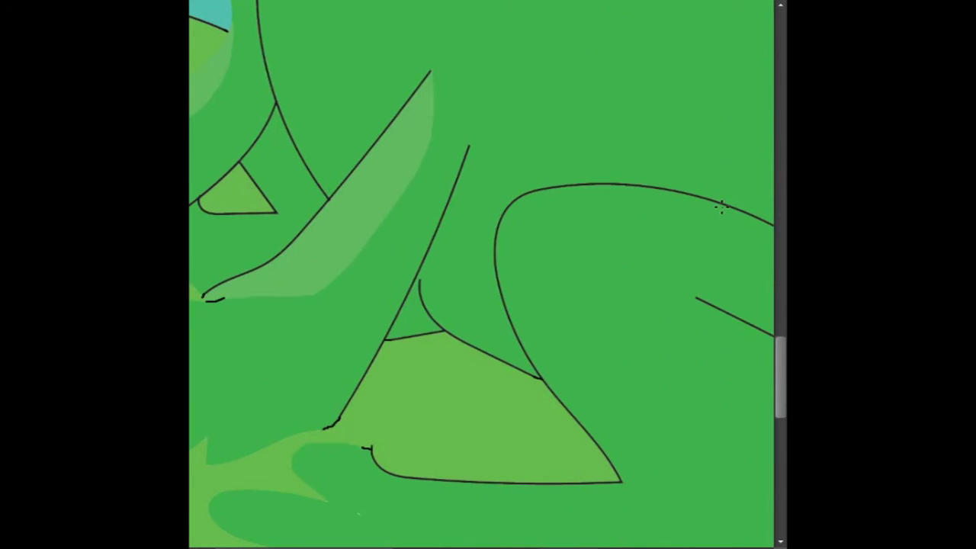
pyautogui.moveTo(720, 205)
pyautogui.mouseDown()
pyautogui.moveTo(588, 217)
pyautogui.moveTo(644, 452)
pyautogui.mouseUp()
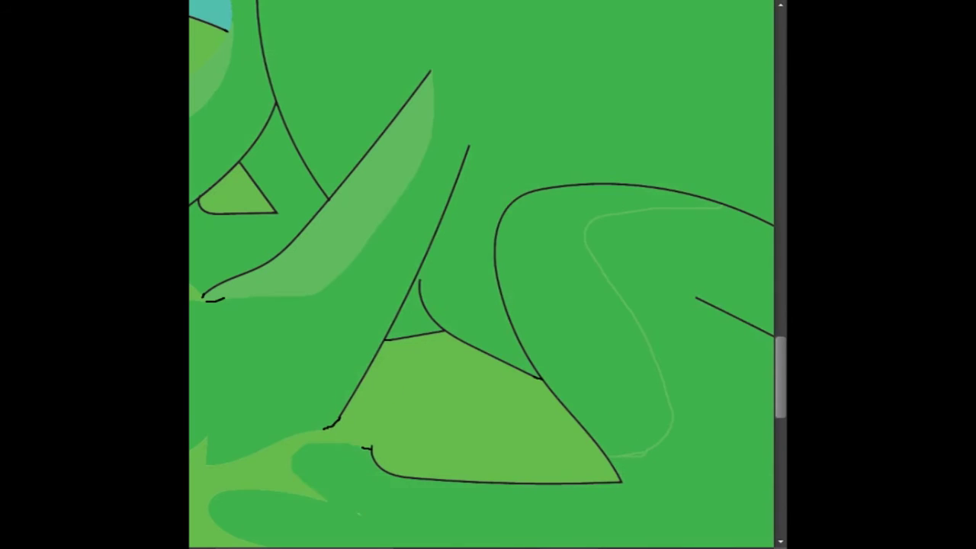
pyautogui.scroll(3, 644, 451)
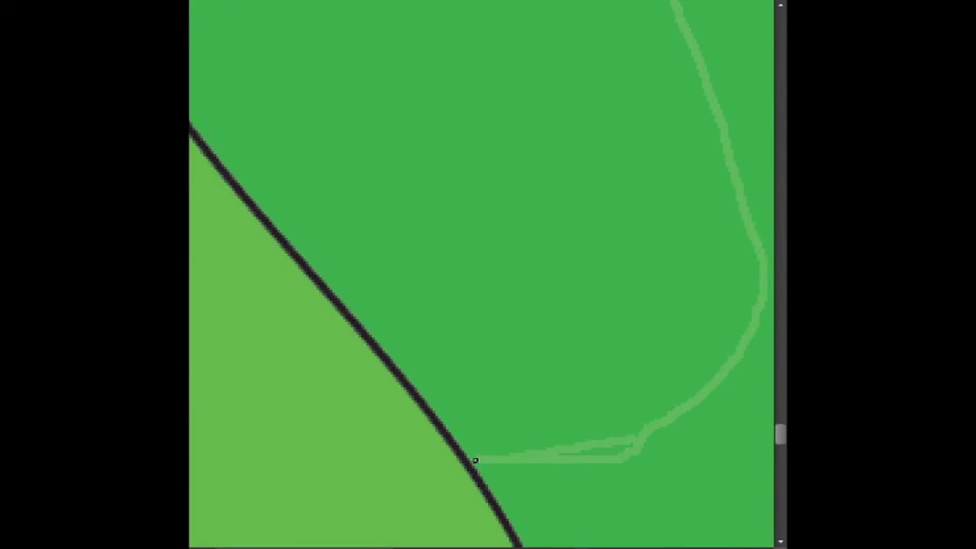
pyautogui.click(529, 204)
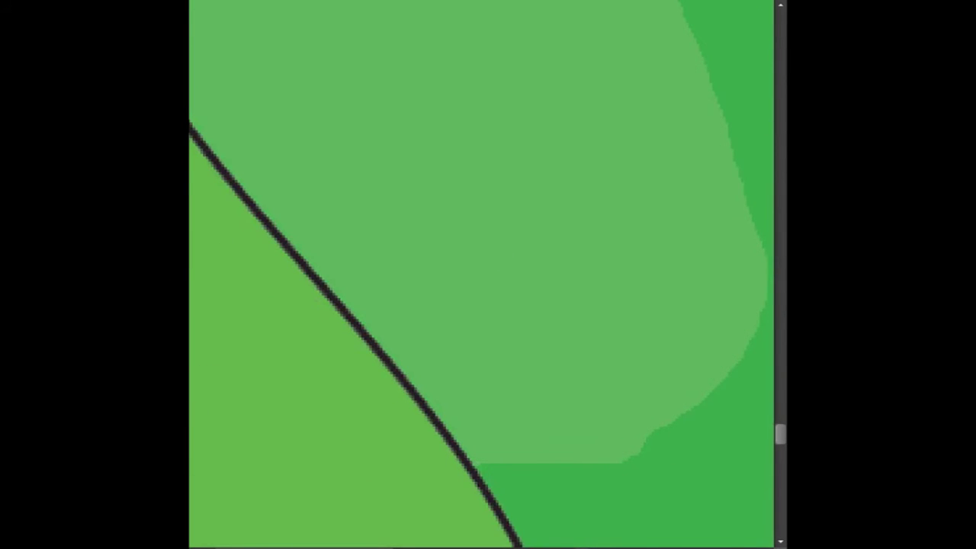
pyautogui.scroll(-2, 472, 288)
pyautogui.scroll(-2, 475, 287)
pyautogui.scroll(-2, 388, 257)
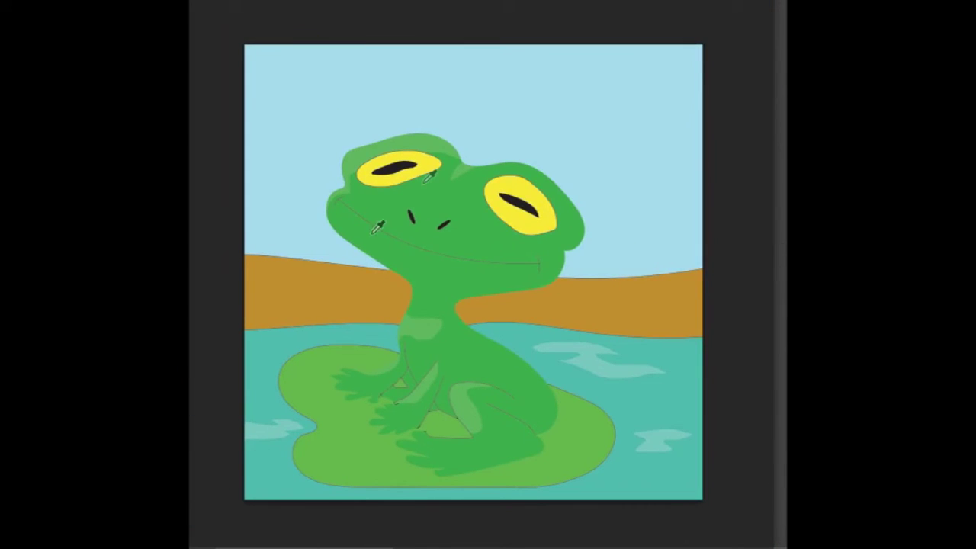
pyautogui.click(251, 491)
pyautogui.click(487, 136)
pyautogui.click(763, 64)
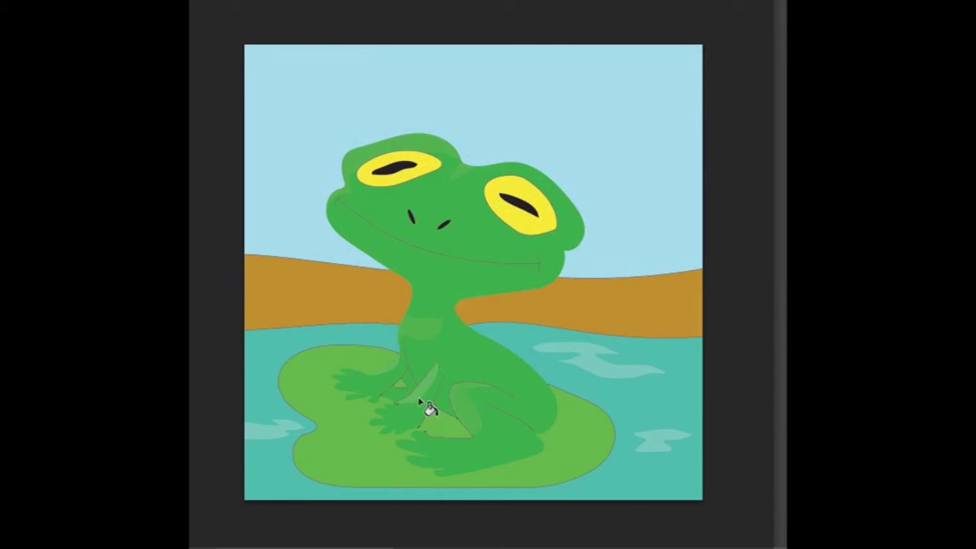
pyautogui.click(251, 492)
pyautogui.click(481, 129)
pyautogui.click(764, 64)
pyautogui.click(491, 410)
pyautogui.hotkey('ctrl', 'z')
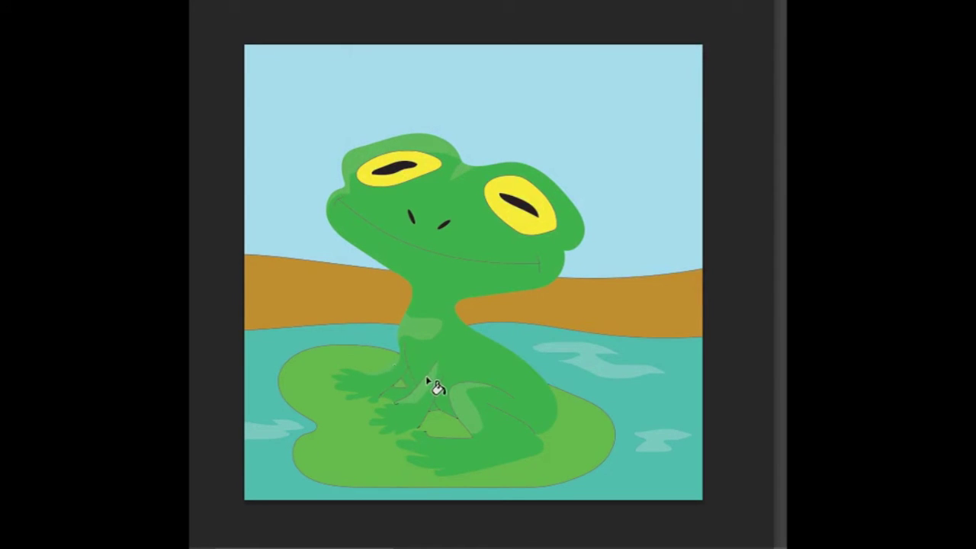
pyautogui.doubleClick(220, 292)
pyautogui.scroll(3, 472, 389)
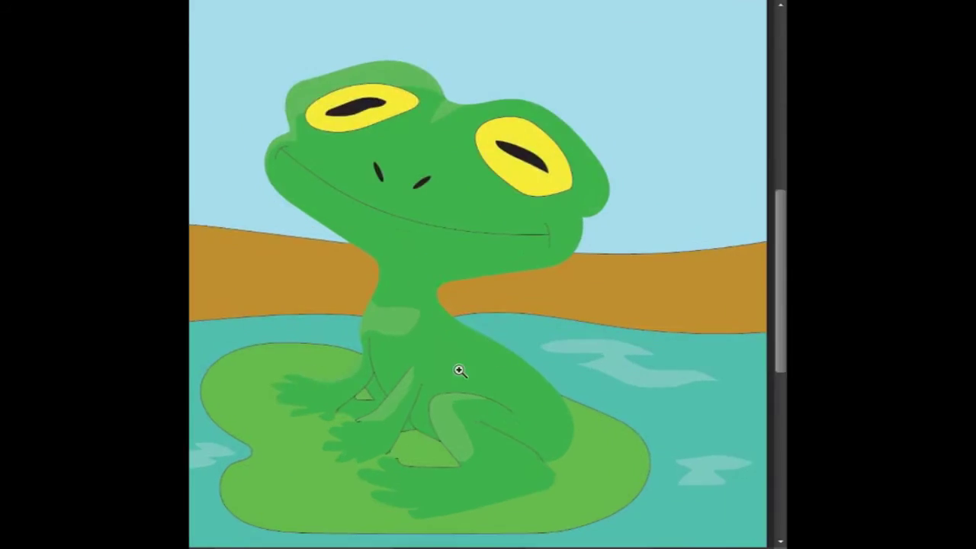
# Outline six small spot loops along the frog's shoulder and back
pyautogui.scroll(4, 427, 336)
pyautogui.moveTo(394, 292); pyautogui.dragTo(443, 304)
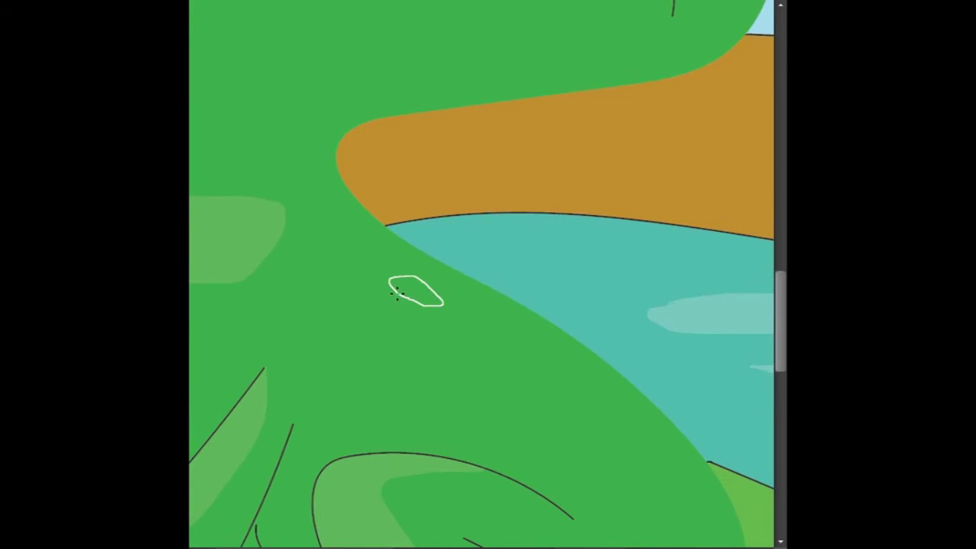
pyautogui.moveTo(506, 336); pyautogui.dragTo(522, 345)
pyautogui.moveTo(432, 335)
pyautogui.mouseDown()
pyautogui.moveTo(468, 349)
pyautogui.moveTo(432, 336)
pyautogui.mouseUp()
pyautogui.moveTo(526, 385)
pyautogui.mouseDown()
pyautogui.moveTo(557, 406)
pyautogui.moveTo(523, 385)
pyautogui.mouseUp()
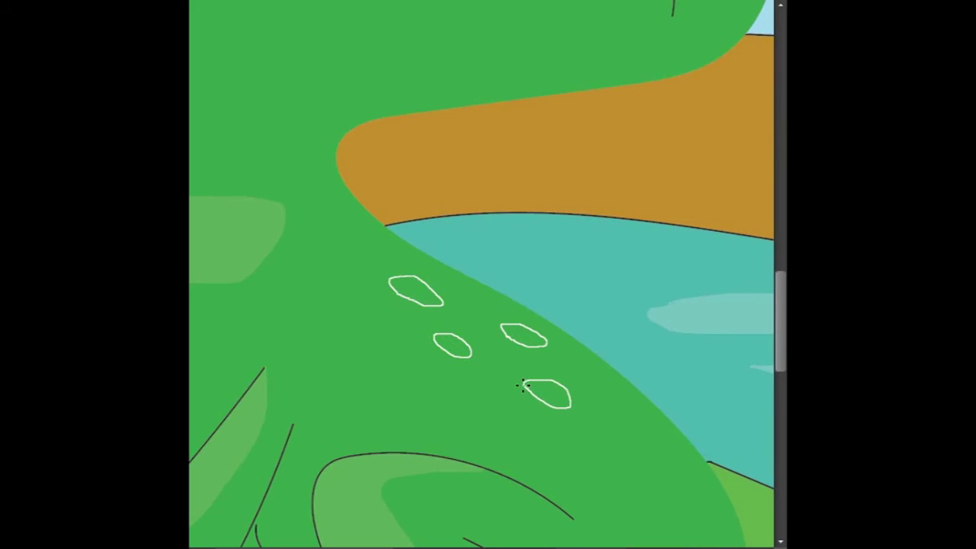
pyautogui.moveTo(614, 406); pyautogui.dragTo(615, 414)
pyautogui.moveTo(638, 461)
pyautogui.mouseDown()
pyautogui.moveTo(657, 483)
pyautogui.moveTo(628, 464)
pyautogui.mouseUp()
# Fill all six spot outlines with white
pyautogui.click(650, 474)
pyautogui.click(632, 418)
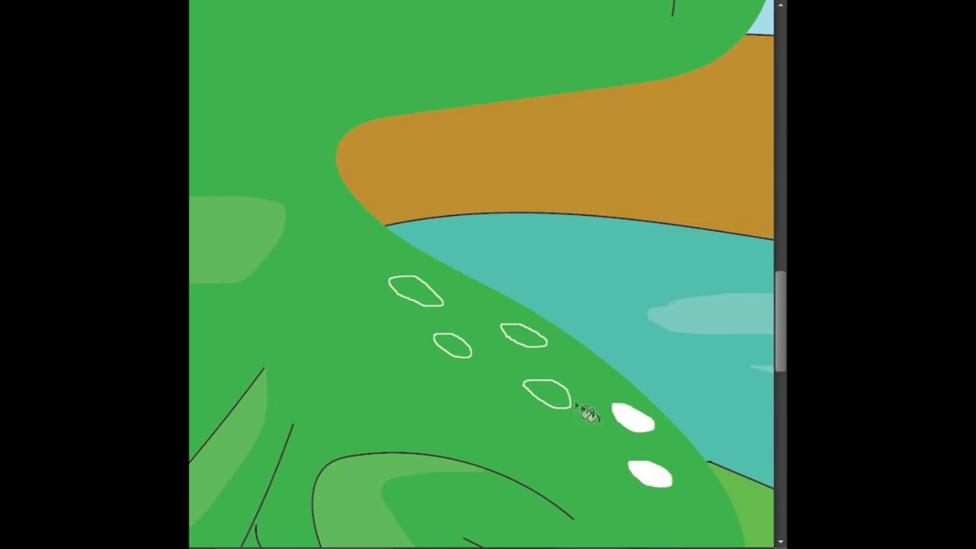
pyautogui.click(546, 394)
pyautogui.click(523, 335)
pyautogui.click(453, 344)
pyautogui.click(415, 301)
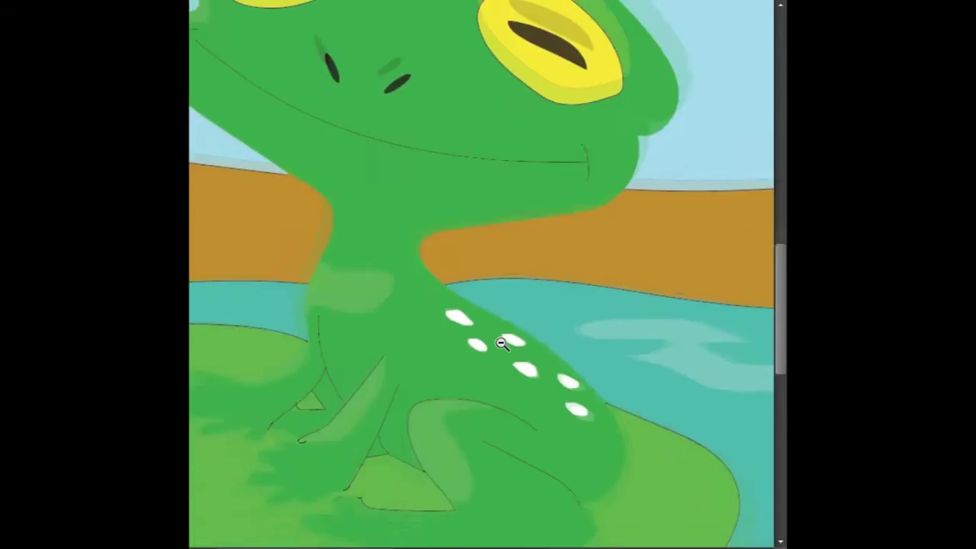
# Fit the whole frog in view and confirm a green foreground colour
pyautogui.hotkey('ctrl', '0')
pyautogui.click(507, 279)
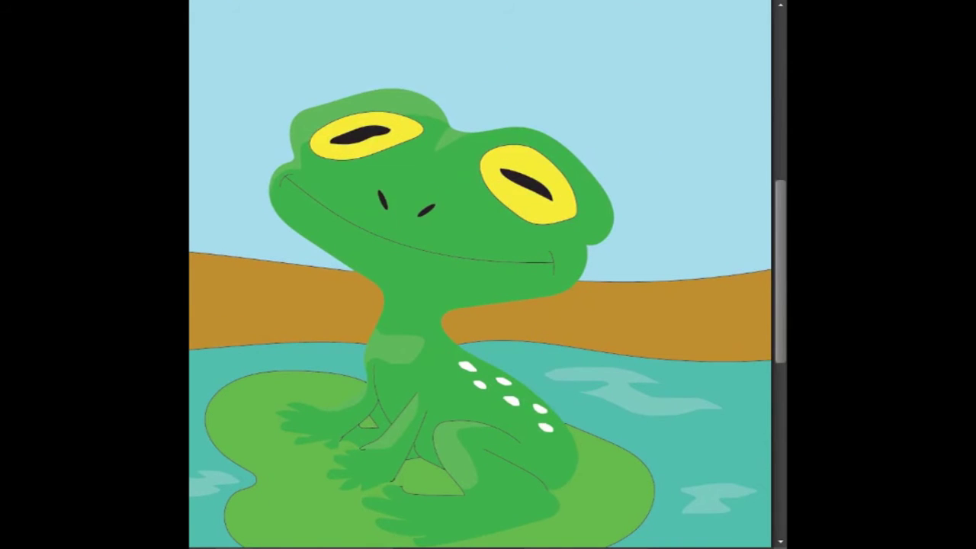
pyautogui.click(228, 273)
pyautogui.click(763, 64)
pyautogui.hotkey('ctrl', '0')
# Outline shading areas along the frog's leg and lower hand
pyautogui.click(555, 208)
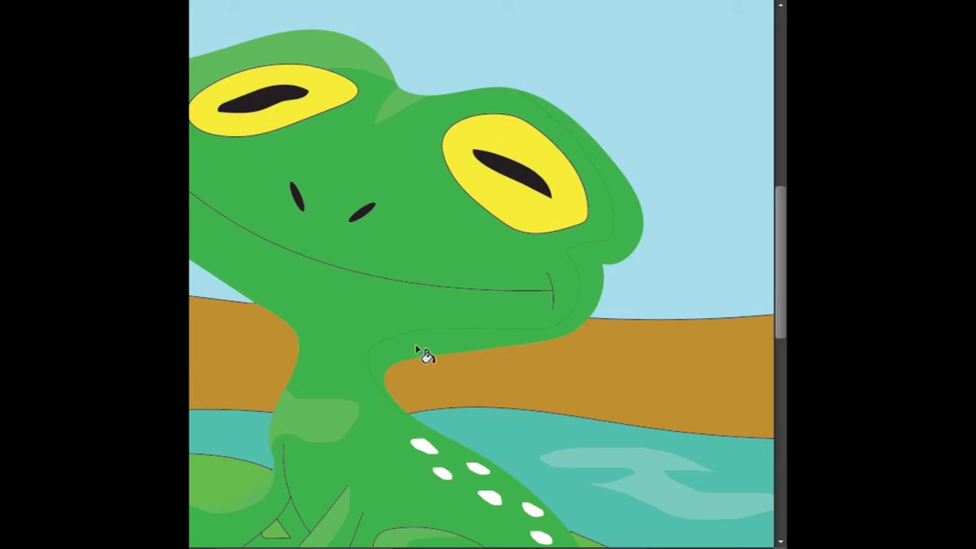
pyautogui.moveTo(779, 290); pyautogui.dragTo(780, 313)
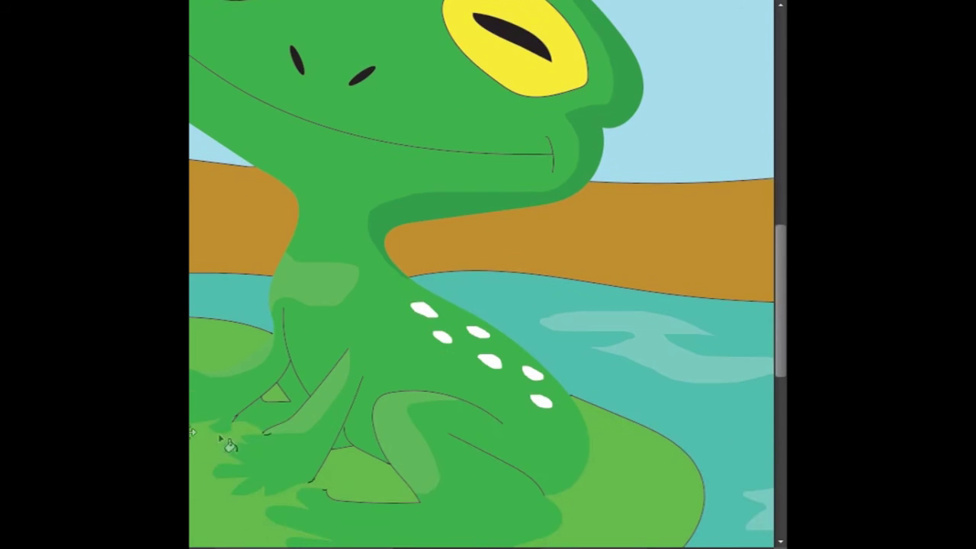
pyautogui.click(519, 455)
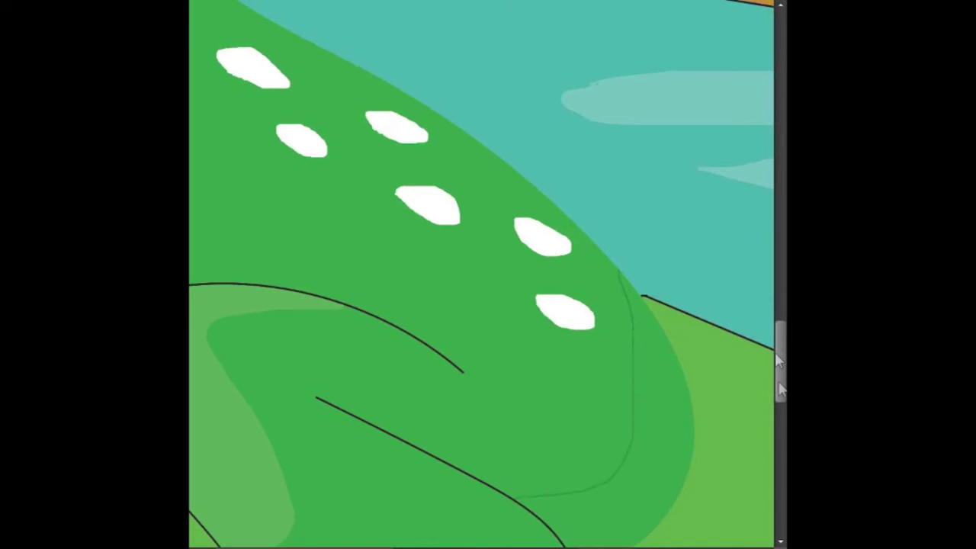
pyautogui.scroll(-3, 516, 497)
pyautogui.moveTo(567, 367); pyautogui.dragTo(571, 383)
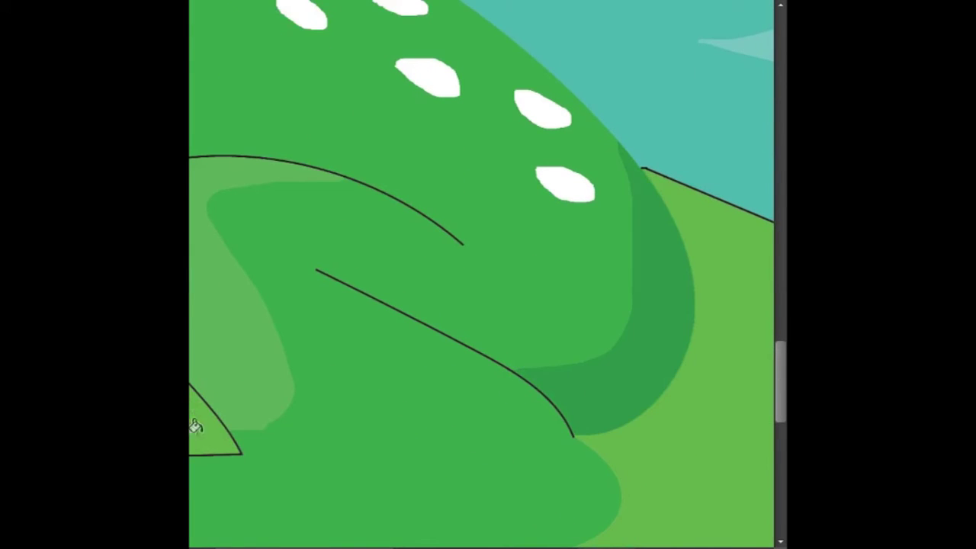
pyautogui.scroll(-2, 780, 373)
pyautogui.moveTo(389, 237); pyautogui.dragTo(499, 358)
pyautogui.moveTo(559, 400); pyautogui.dragTo(452, 483)
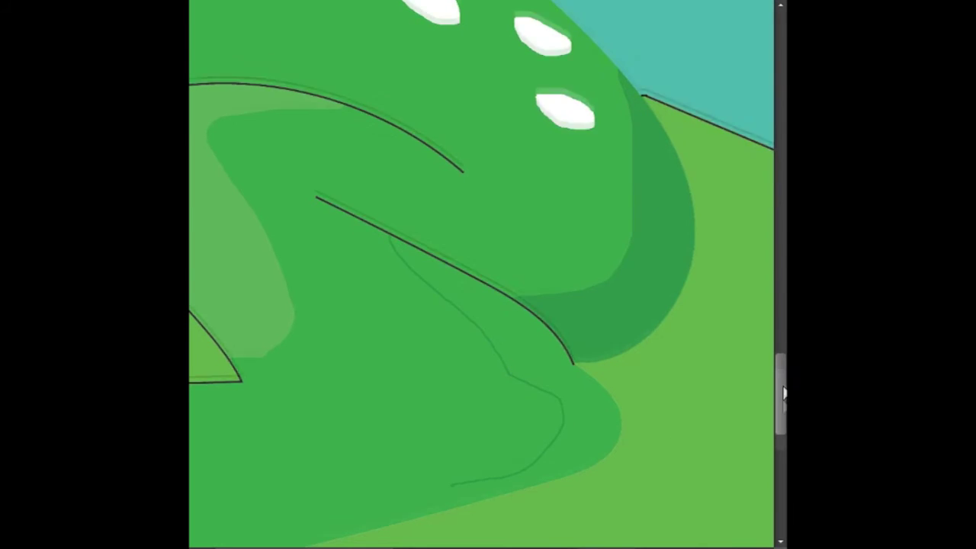
pyautogui.scroll(-3, 480, 305)
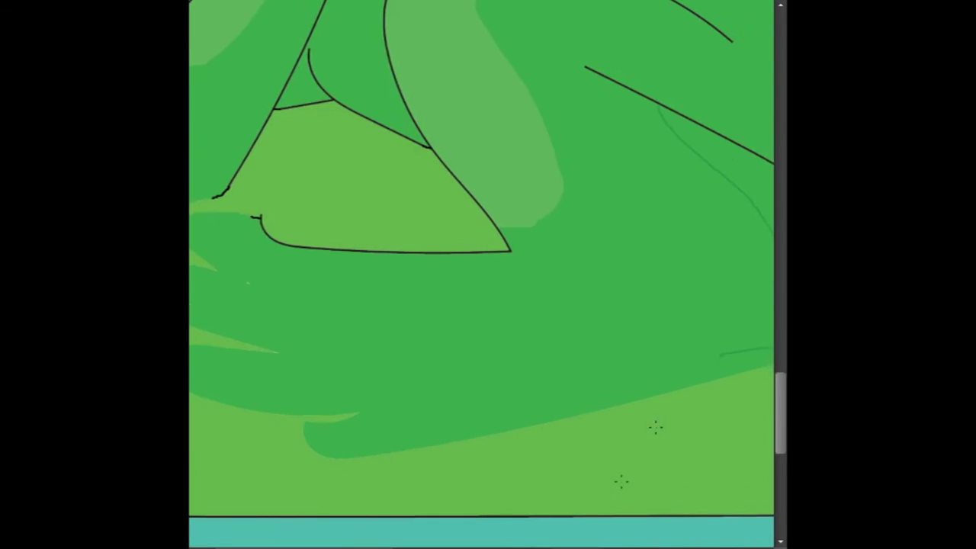
pyautogui.moveTo(721, 354); pyautogui.dragTo(345, 436)
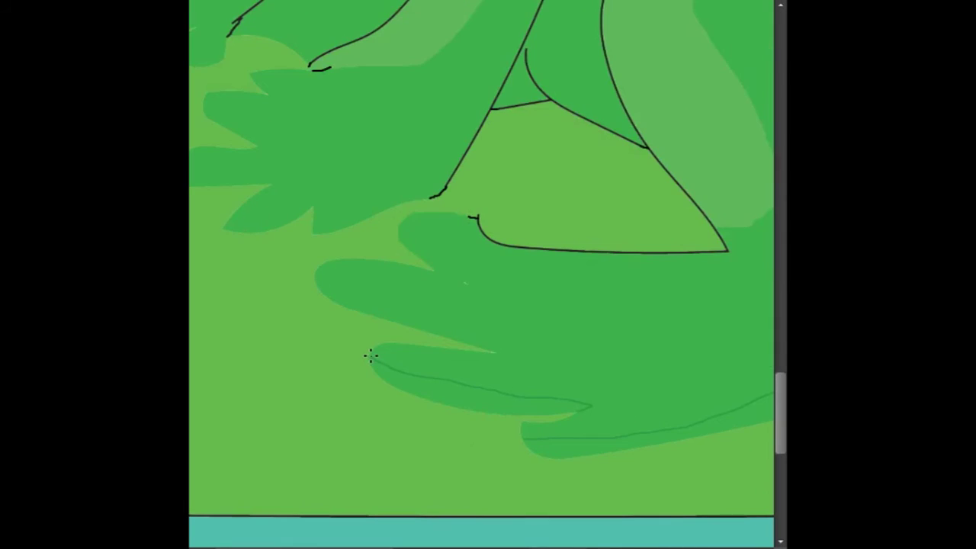
# Fill the arm and lower-hand shading areas with darker green
pyautogui.scroll(3, 533, 191)
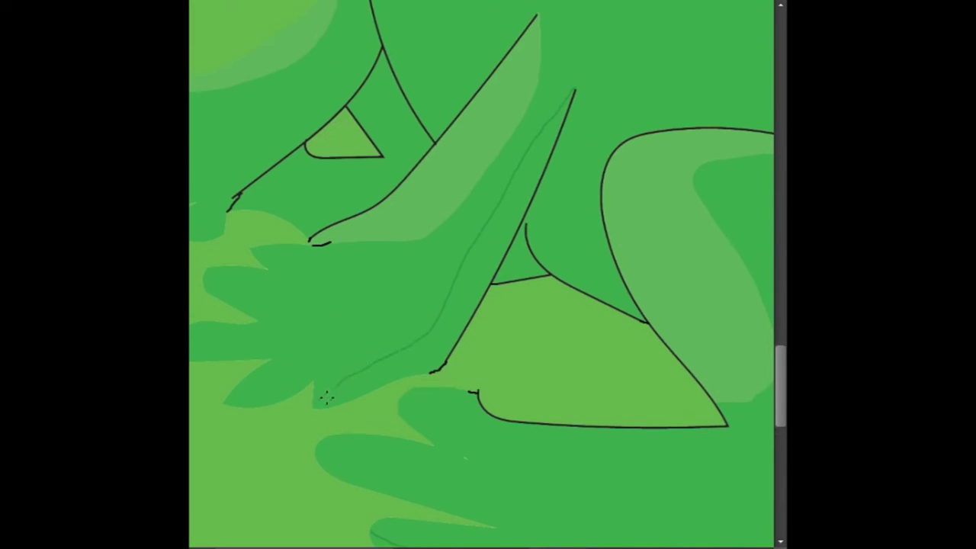
pyautogui.click(459, 331)
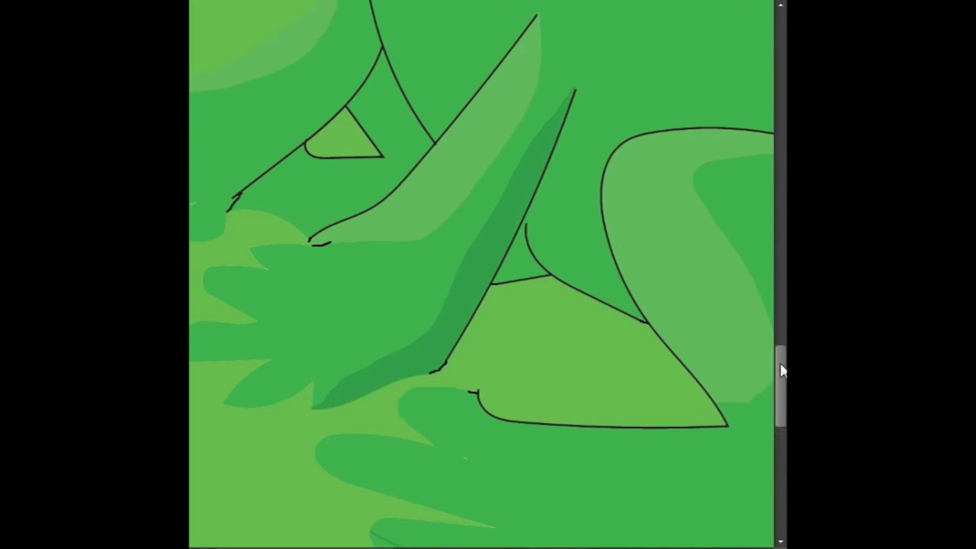
pyautogui.scroll(-4, 534, 343)
pyautogui.click(547, 373)
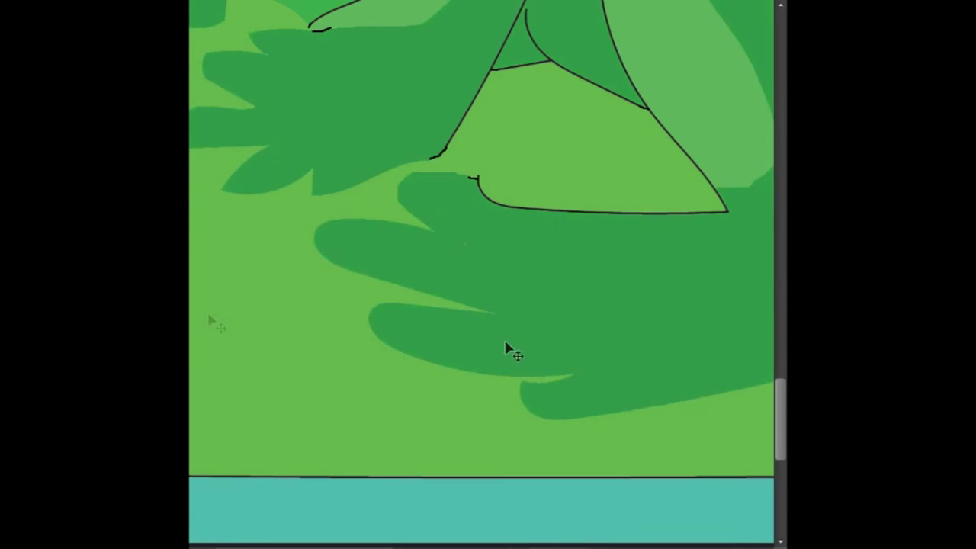
pyautogui.scroll(-5, 457, 304)
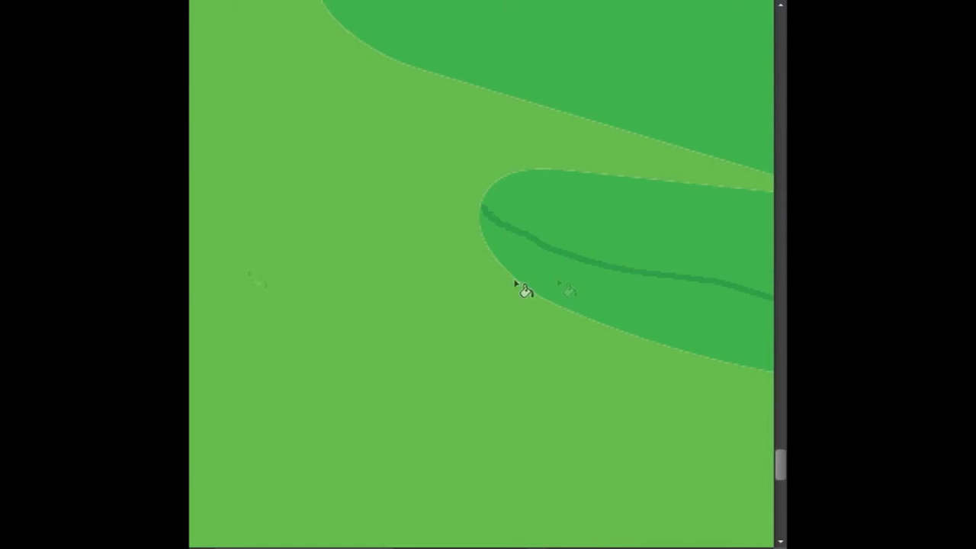
pyautogui.click(610, 320)
pyautogui.scroll(-3, 566, 333)
# Fill the gap beside the triangle on the frog's hand darker green
pyautogui.click(719, 383)
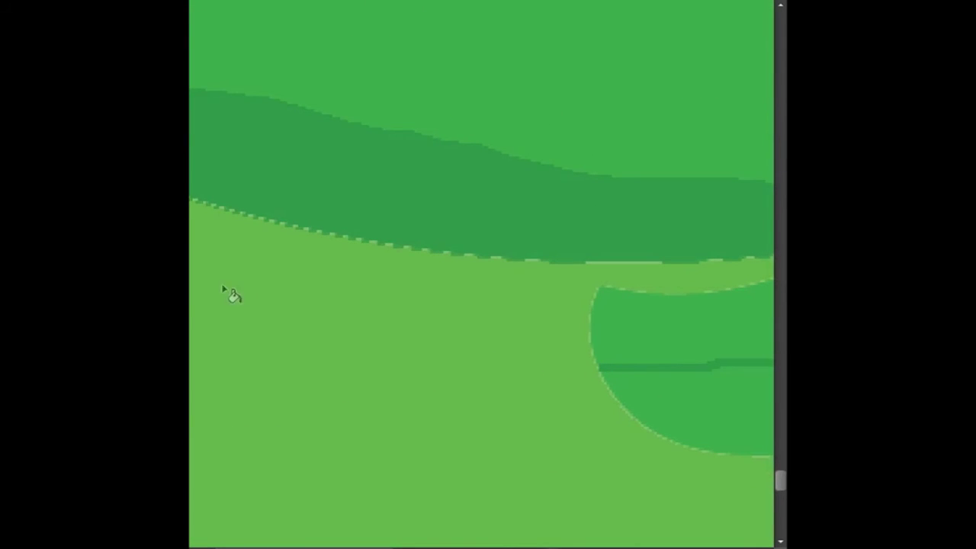
pyautogui.keyDown('alt'); pyautogui.click(599, 224); pyautogui.keyUp('alt')
pyautogui.keyDown('alt'); pyautogui.click(601, 226); pyautogui.keyUp('alt')
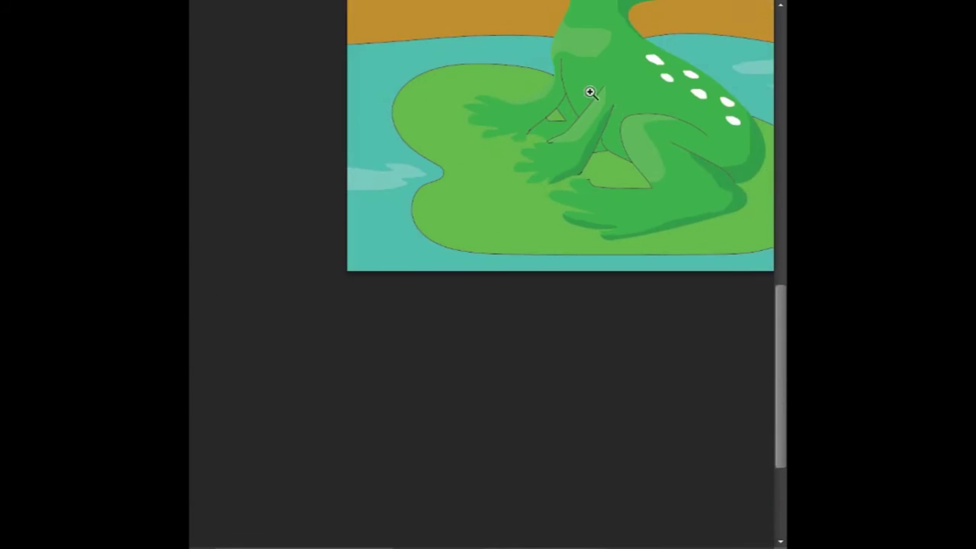
pyautogui.click(566, 102)
pyautogui.click(534, 122)
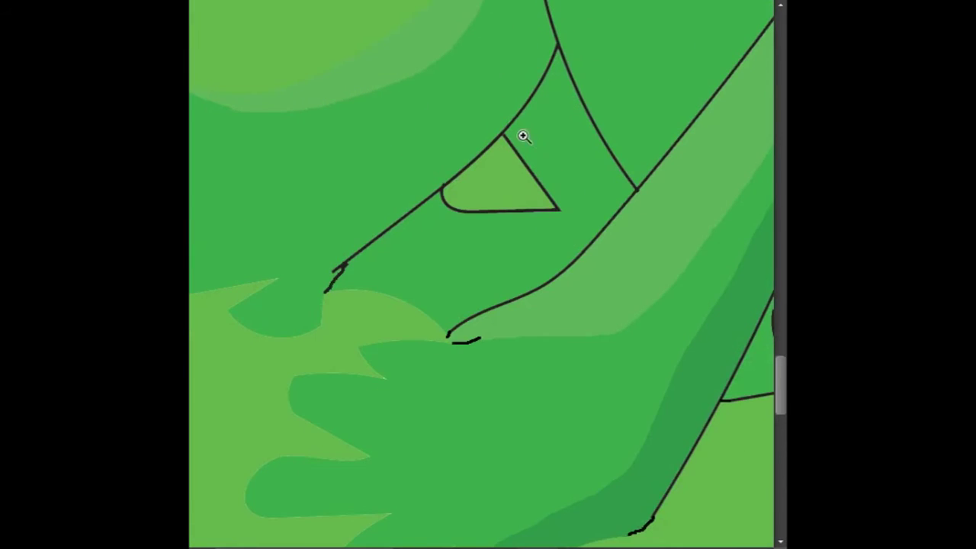
pyautogui.click(469, 267)
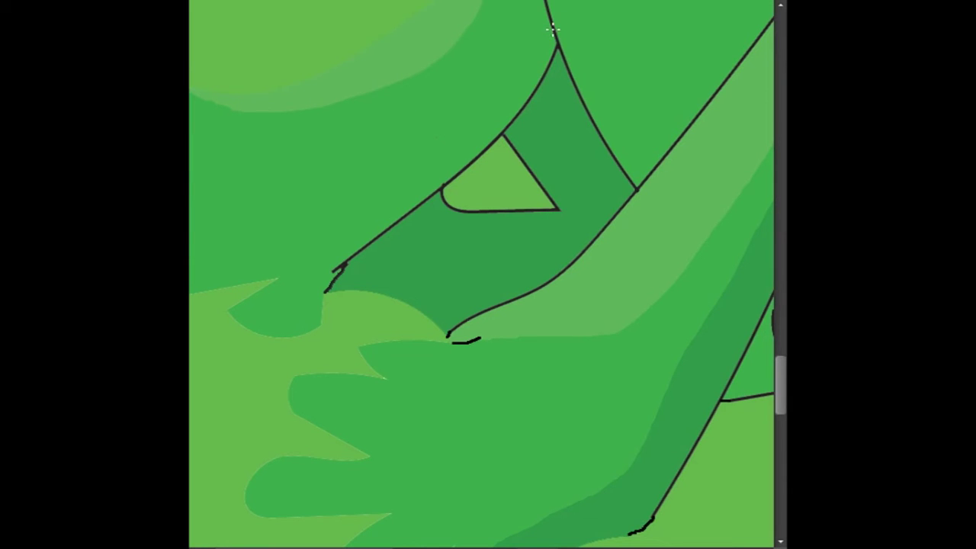
# Draw a shading line down the arm and finger, filling below it darker green
pyautogui.moveTo(552, 32); pyautogui.dragTo(252, 250)
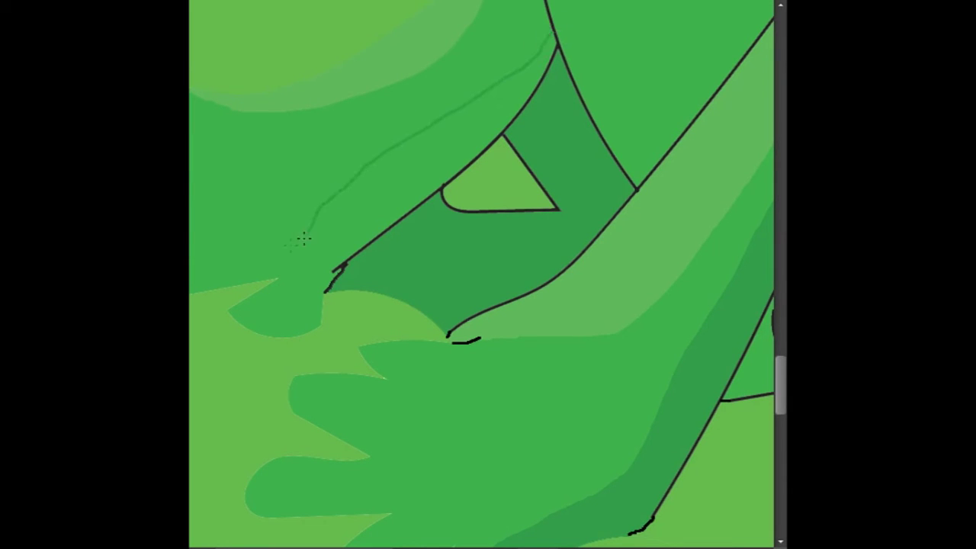
pyautogui.hscroll(-5, 523, 539)
pyautogui.moveTo(639, 251); pyautogui.dragTo(454, 286)
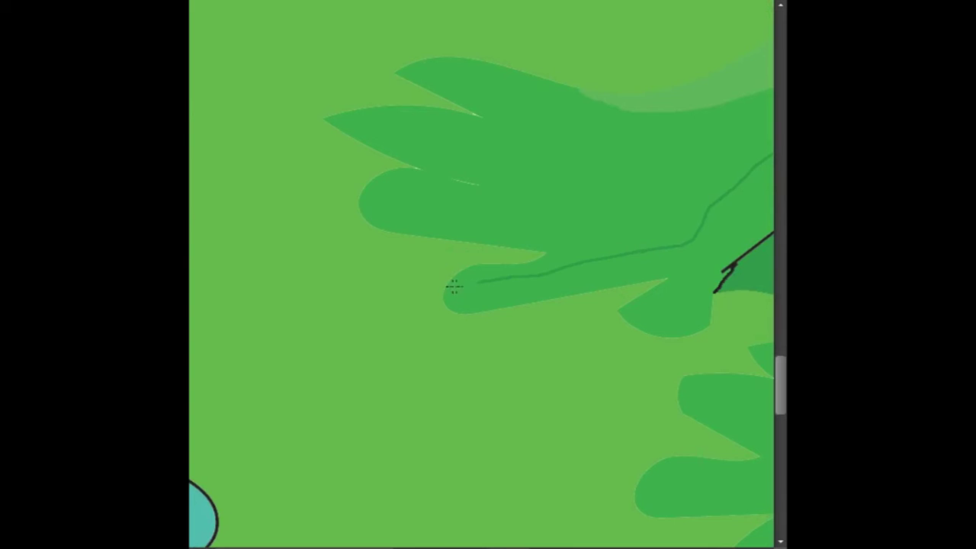
pyautogui.hotkey('ctrl', 'z')
pyautogui.moveTo(577, 270); pyautogui.dragTo(452, 291)
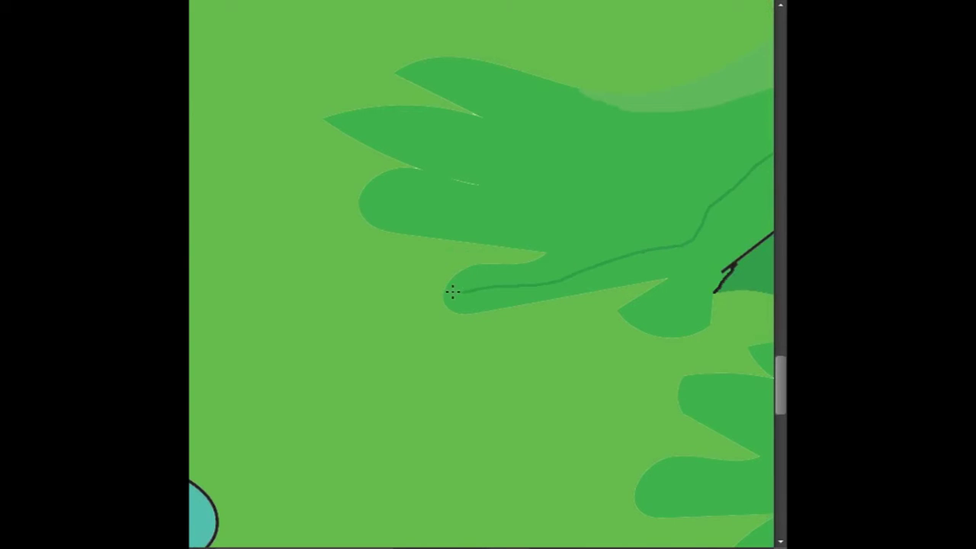
pyautogui.click(496, 299)
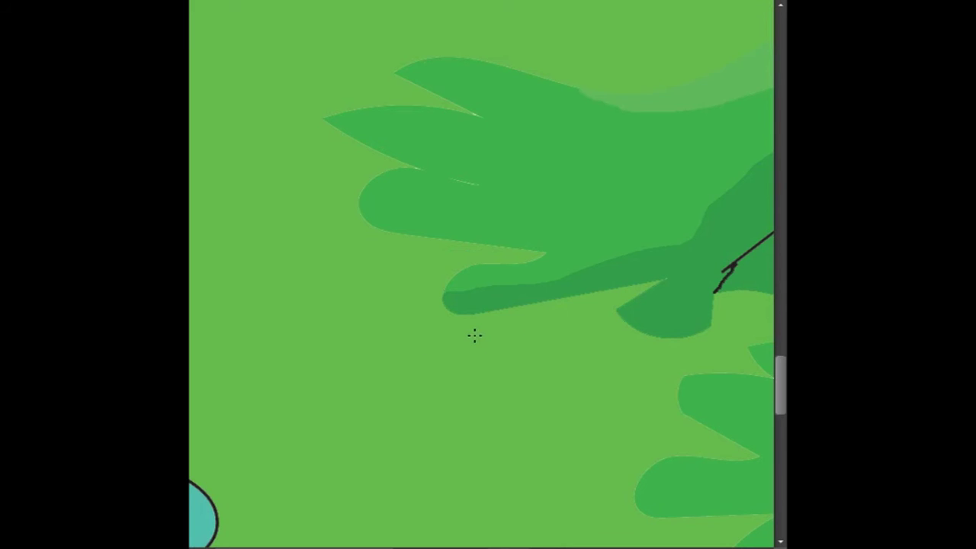
pyautogui.click(588, 331)
pyautogui.click(614, 316)
# Reshape the pointed finger tip with a curve and fill it background green
pyautogui.click(551, 351)
pyautogui.click(551, 351)
pyautogui.click(643, 320)
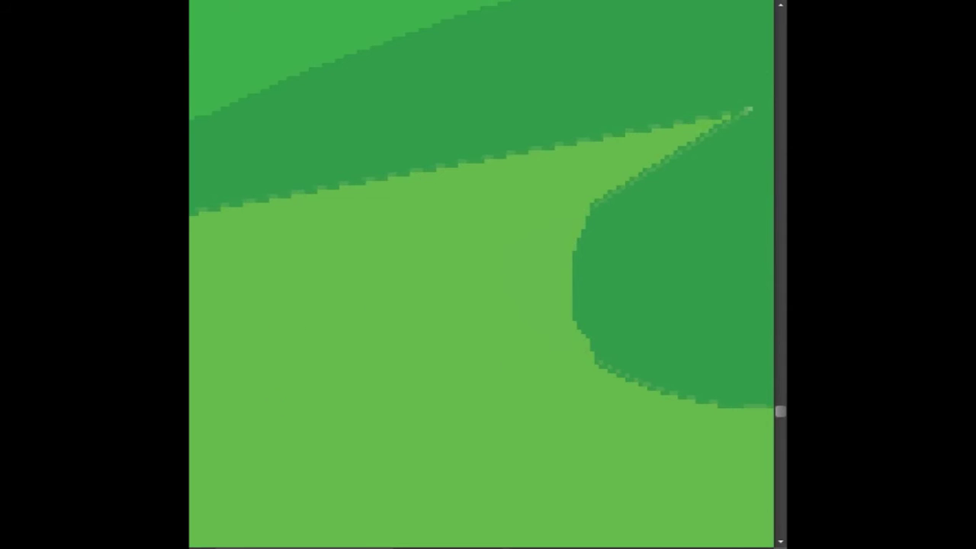
pyautogui.keyDown('alt'); pyautogui.click(442, 305); pyautogui.keyUp('alt')
pyautogui.keyDown('alt'); pyautogui.click(316, 207); pyautogui.keyUp('alt')
pyautogui.click(300, 191)
pyautogui.click(200, 274)
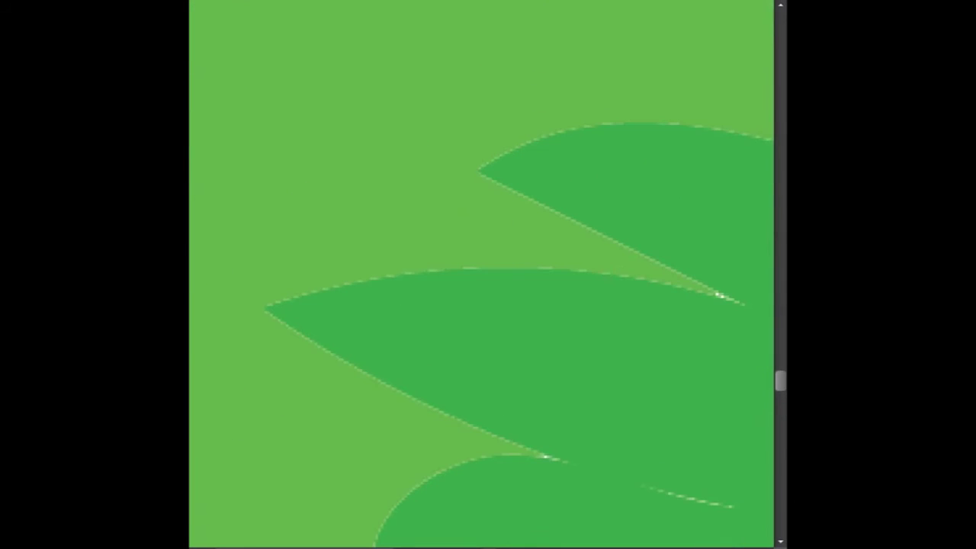
pyautogui.moveTo(386, 285); pyautogui.dragTo(354, 364)
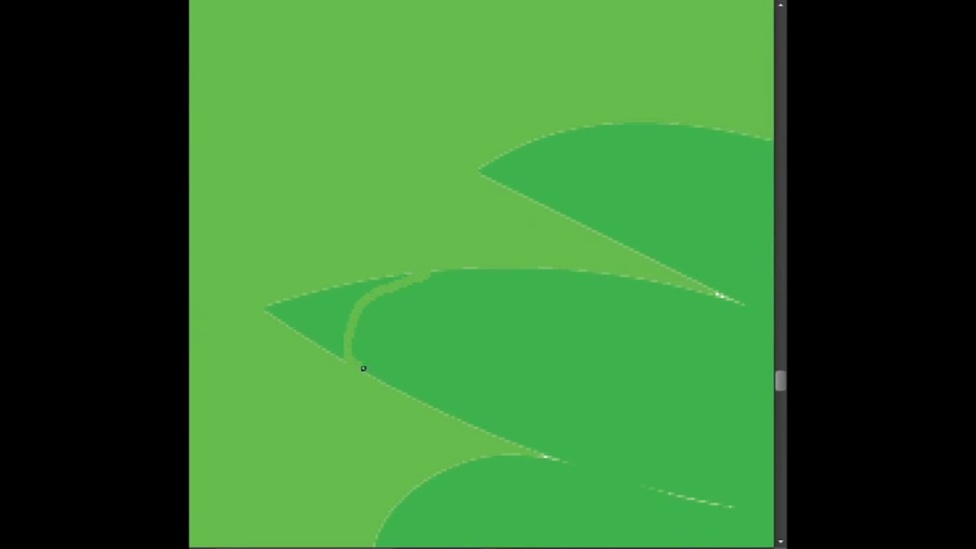
pyautogui.click(298, 316)
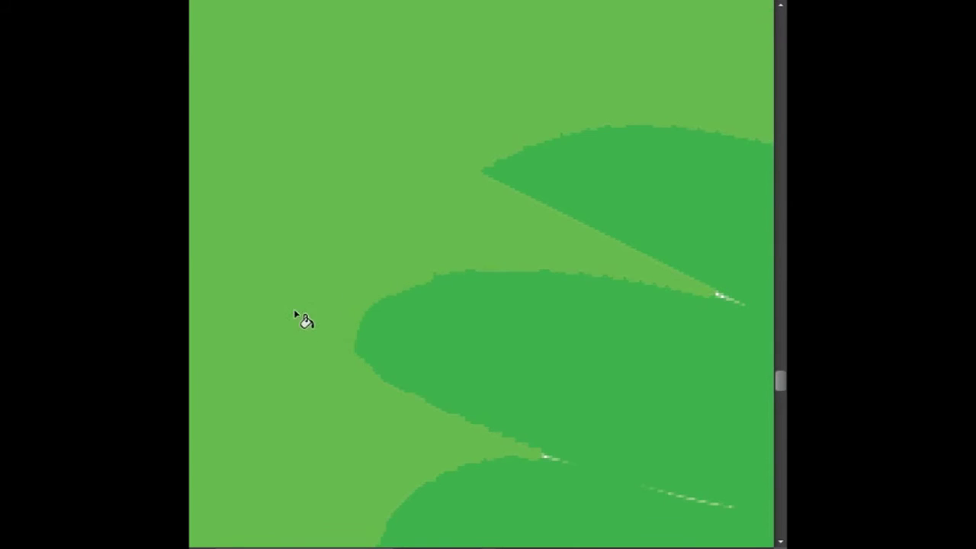
pyautogui.moveTo(319, 313); pyautogui.dragTo(282, 349)
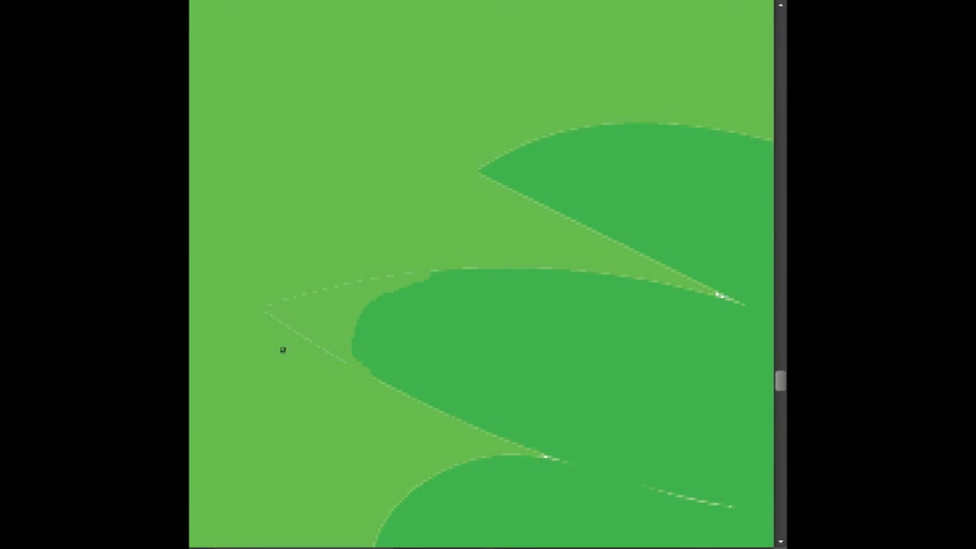
# Paint light green over the upper finger's tip with the Brush
pyautogui.click(218, 190)
pyautogui.rightClick(282, 109)
pyautogui.press('Return')
pyautogui.hotkey('ctrl', 'd')
pyautogui.moveTo(531, 194)
pyautogui.mouseDown()
pyautogui.moveTo(523, 152)
pyautogui.moveTo(549, 139)
pyautogui.mouseUp()
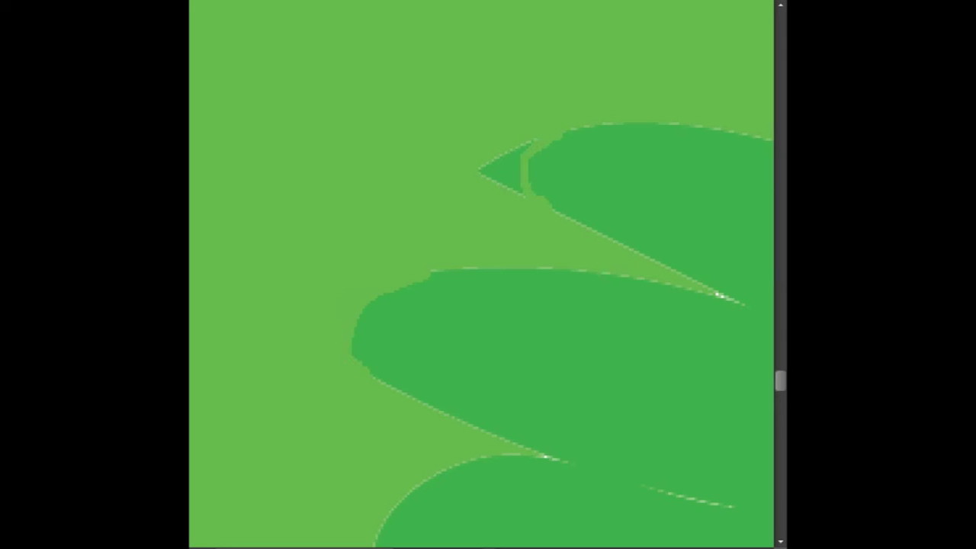
pyautogui.click(203, 174)
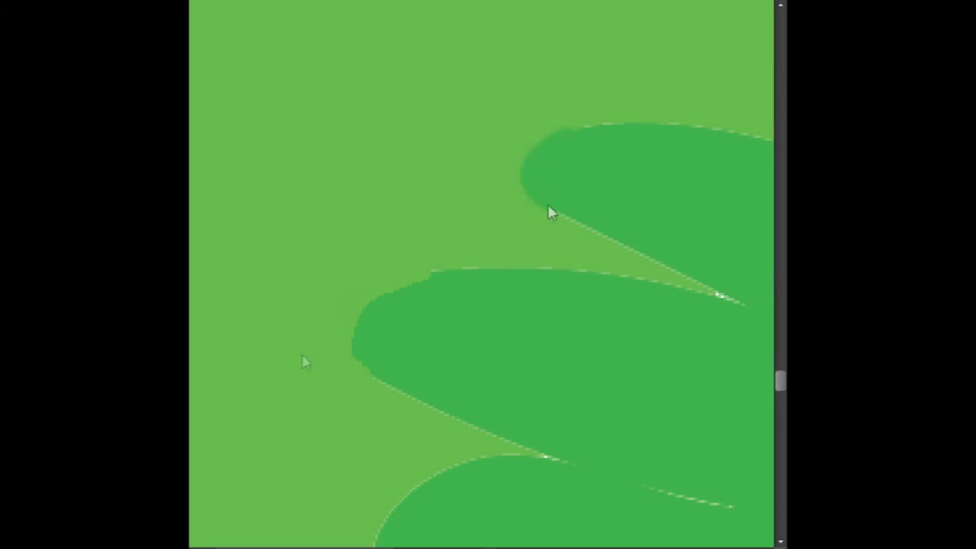
# Touch up the finger tip, covering pale patches dark green and refilling the tiny sliver
pyautogui.scroll(-2, 305, 361)
pyautogui.scroll(-2, 592, 191)
pyautogui.hscroll(2, 603, 190)
pyautogui.scroll(2, 437, 362)
pyautogui.scroll(2, 437, 362)
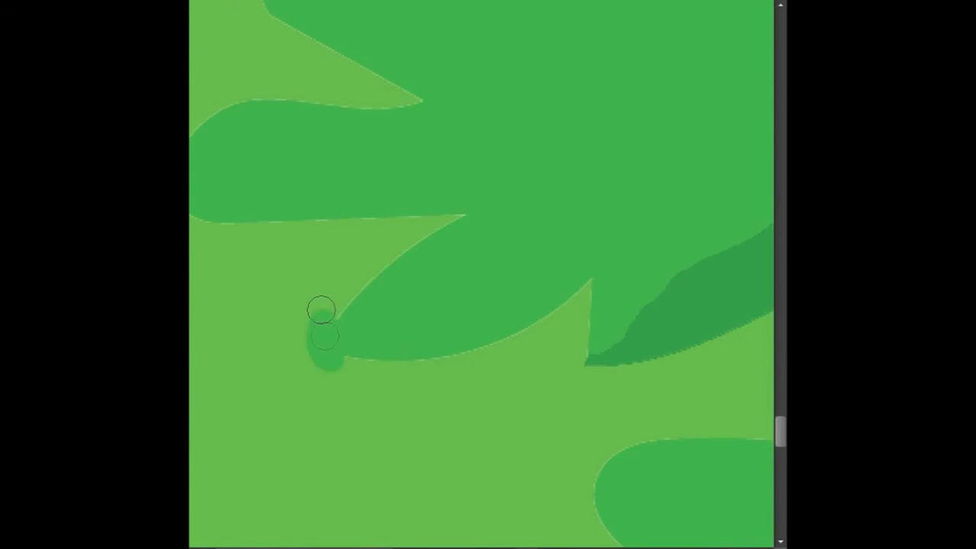
pyautogui.click(213, 190)
pyautogui.moveTo(350, 342); pyautogui.dragTo(328, 333)
pyautogui.click(321, 347)
pyautogui.click(195, 192)
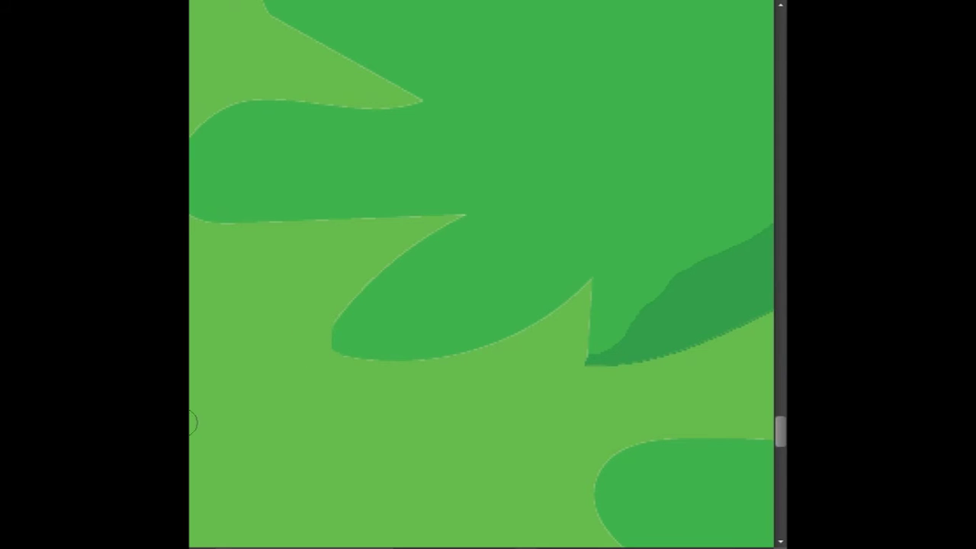
# Paint a light green finger shape and cover the dark triangle at its base
pyautogui.press('z')
pyautogui.click(376, 331)
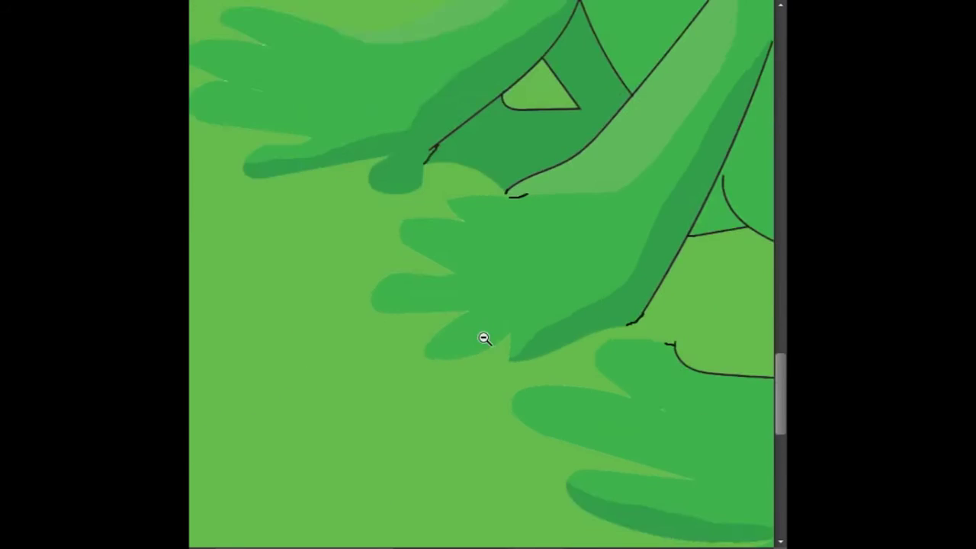
pyautogui.click(524, 344)
pyautogui.click(239, 189)
pyautogui.click(469, 401)
pyautogui.moveTo(470, 401)
pyautogui.mouseDown()
pyautogui.moveTo(464, 333)
pyautogui.moveTo(523, 276)
pyautogui.moveTo(488, 263)
pyautogui.moveTo(467, 316)
pyautogui.mouseUp()
pyautogui.moveTo(461, 419); pyautogui.dragTo(493, 425)
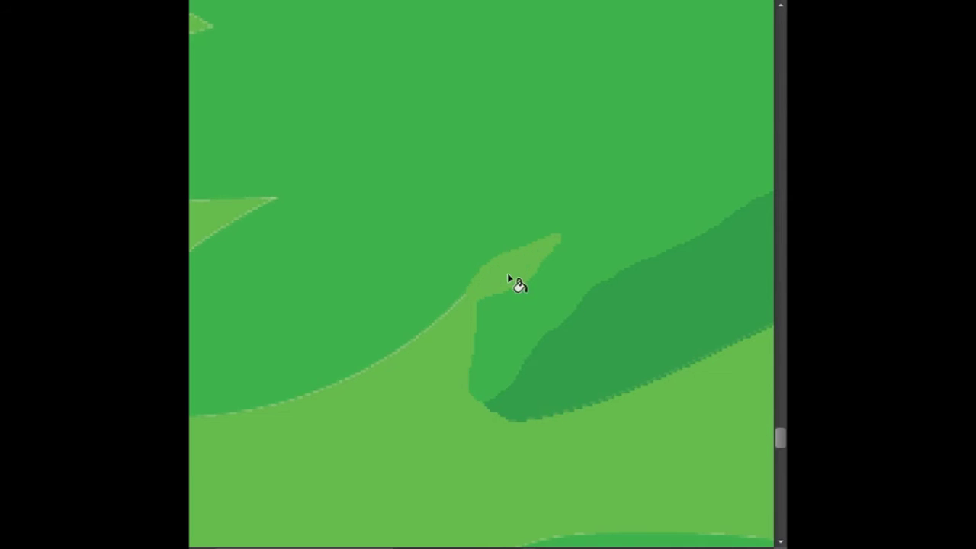
# Zoom out to view the whole picture and sample the lily pad green
pyautogui.keyDown('alt'); pyautogui.click(518, 298); pyautogui.keyUp('alt')
pyautogui.keyDown('alt'); pyautogui.click(734, 320); pyautogui.keyUp('alt')
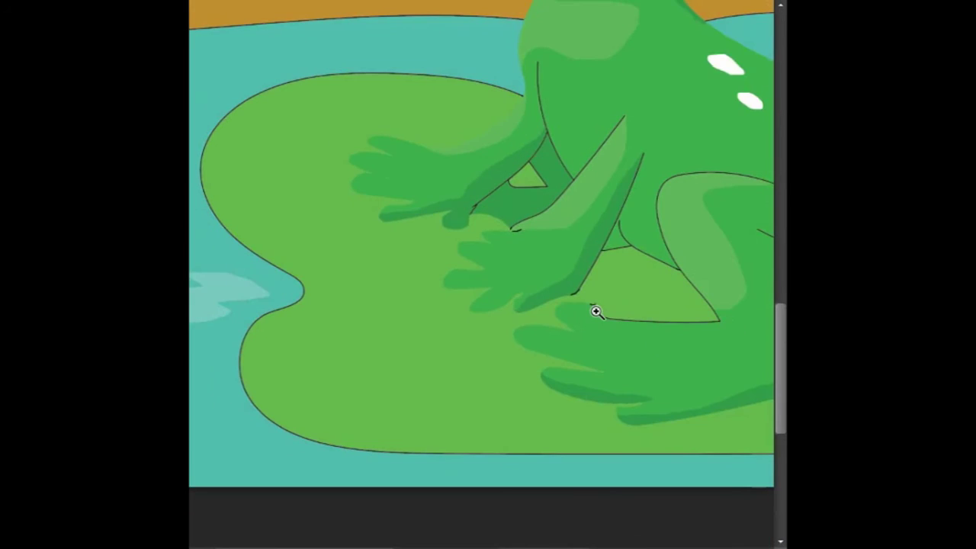
pyautogui.click(594, 312)
pyautogui.click(595, 305)
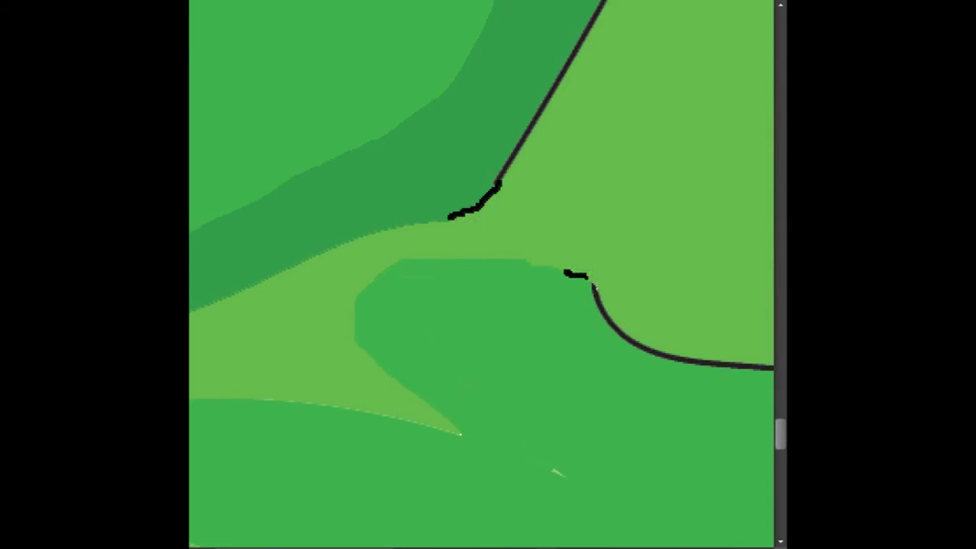
pyautogui.keyDown('alt'); pyautogui.click(531, 275); pyautogui.keyUp('alt')
pyautogui.keyDown('alt'); pyautogui.click(531, 275); pyautogui.keyUp('alt')
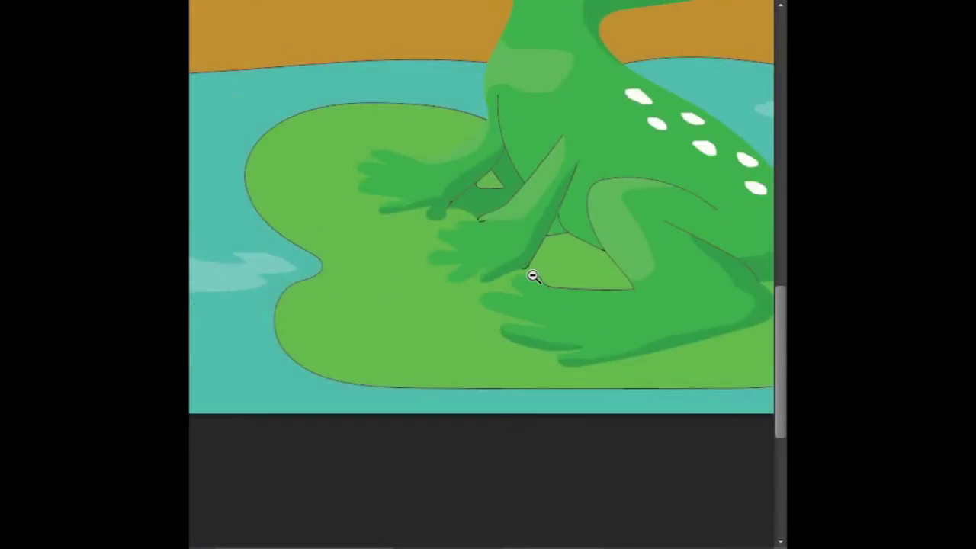
pyautogui.keyDown('alt'); pyautogui.click(531, 274); pyautogui.keyUp('alt')
pyautogui.keyDown('alt'); pyautogui.click(592, 222); pyautogui.keyUp('alt')
pyautogui.click(473, 343)
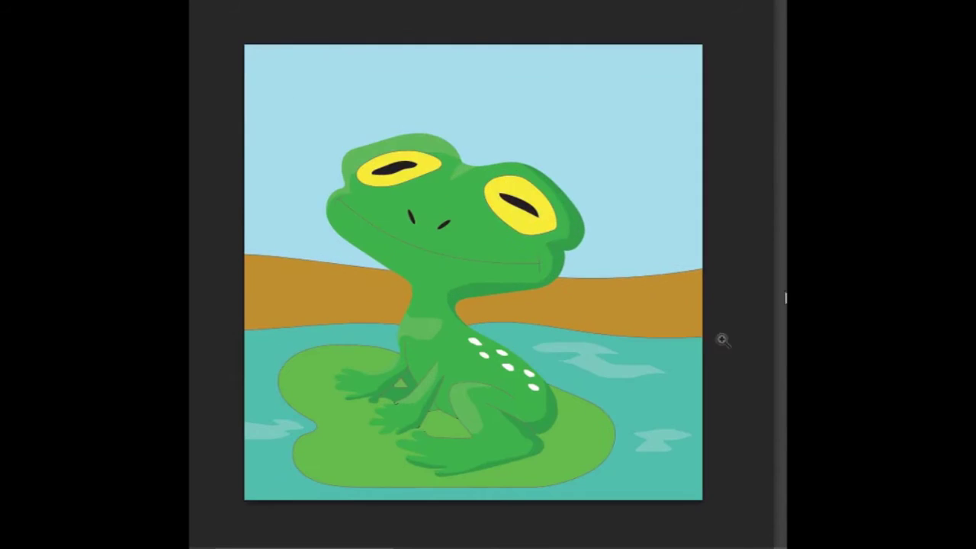
pyautogui.click(496, 331)
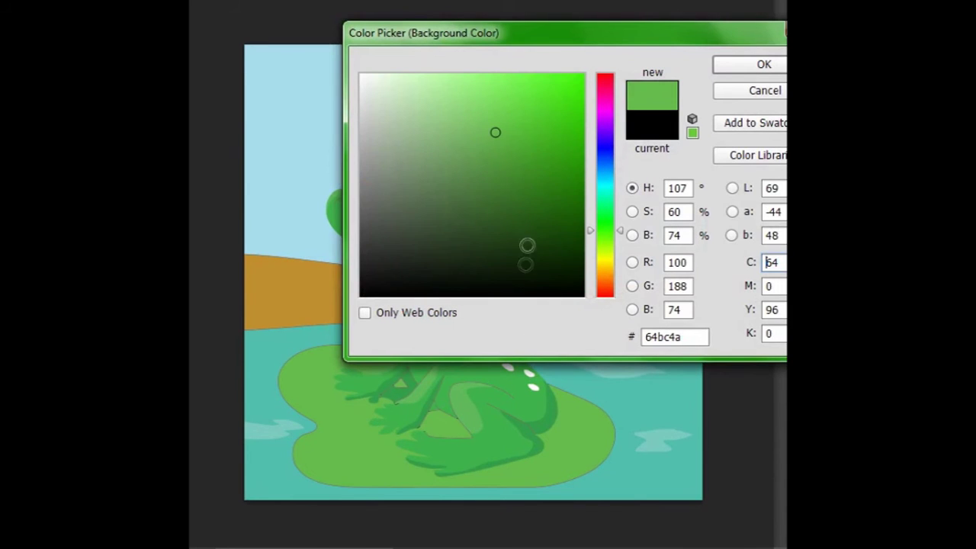
# Pick a darker shade of the sampled lily pad green as the painting colour
pyautogui.moveTo(492, 145); pyautogui.dragTo(496, 163)
pyautogui.click(735, 67)
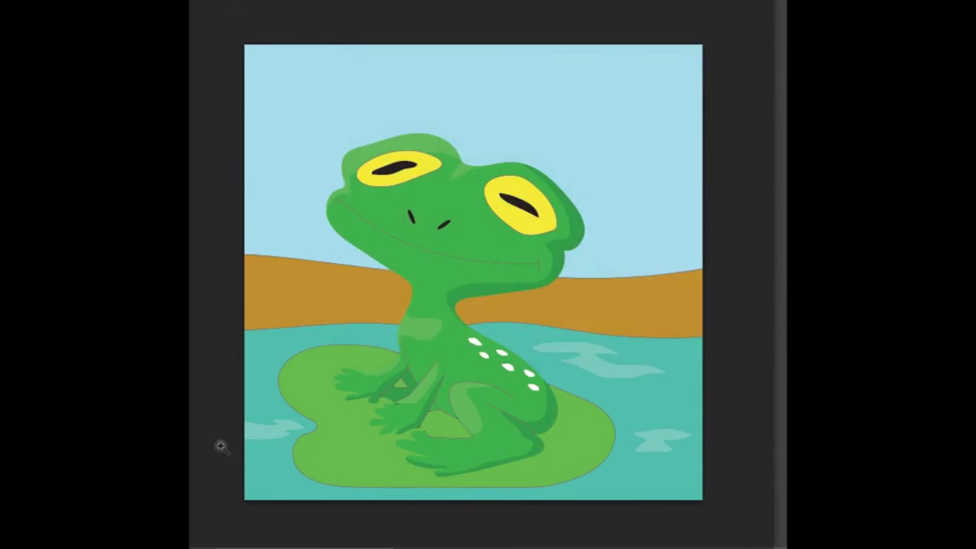
pyautogui.click(350, 429)
pyautogui.click(350, 428)
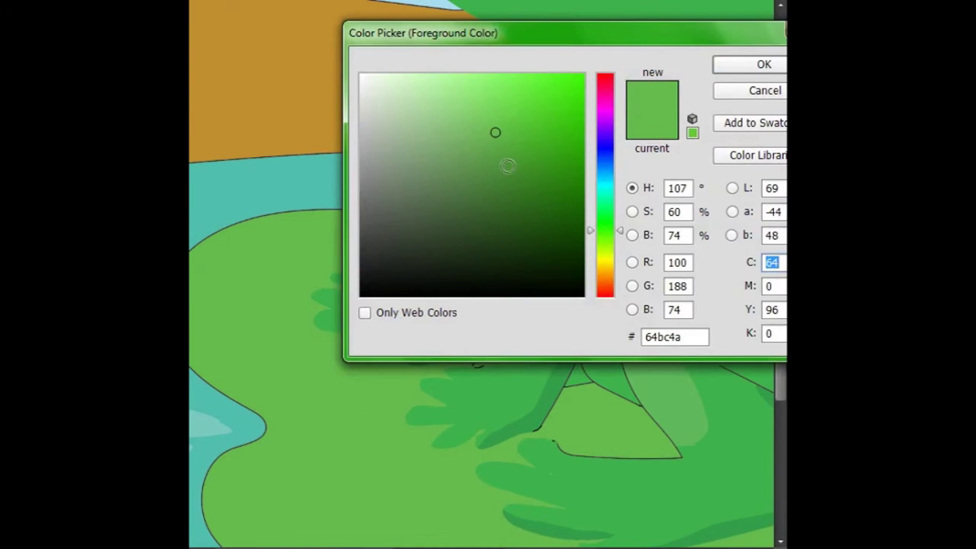
pyautogui.click(494, 160)
pyautogui.click(733, 69)
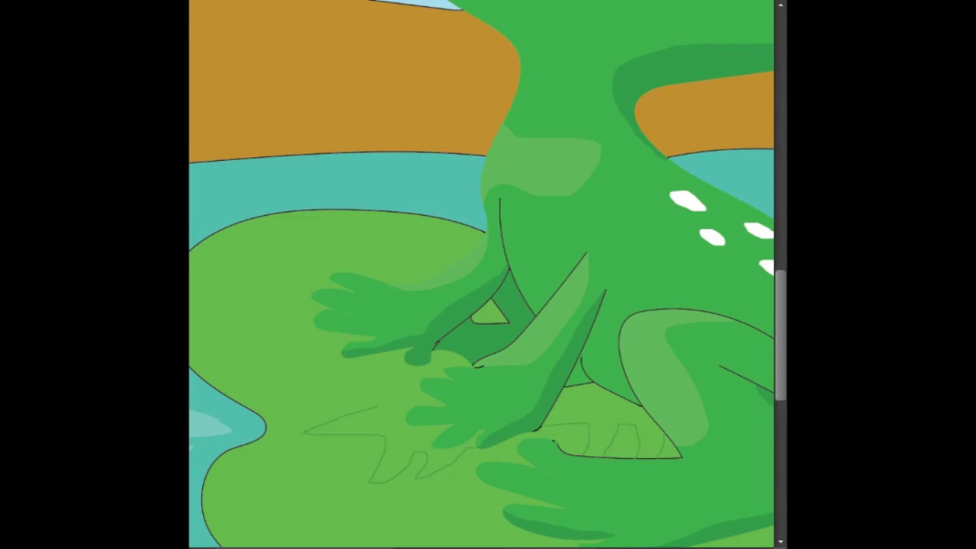
# Fill the area under the leg and a traced hand shadow on the lily pad darker green
pyautogui.click(597, 468)
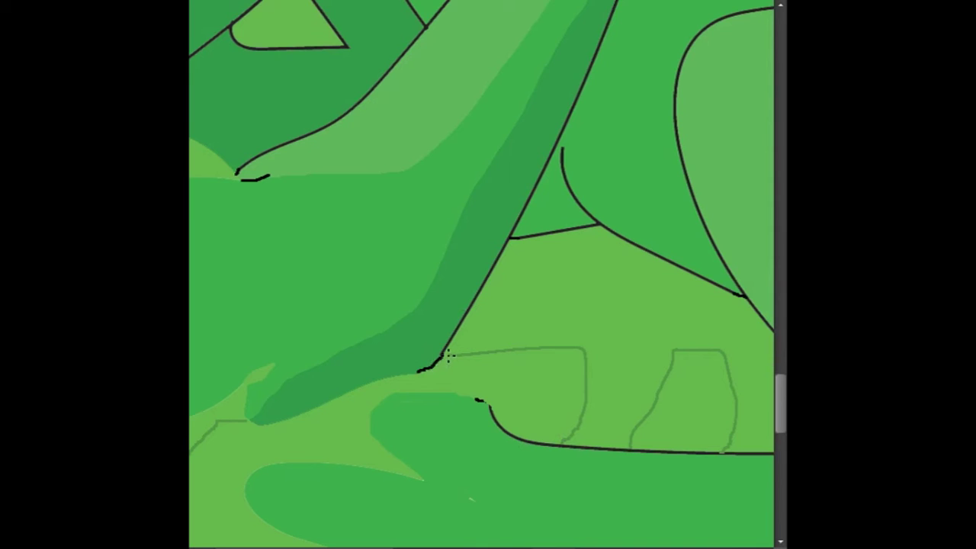
pyautogui.click(587, 327)
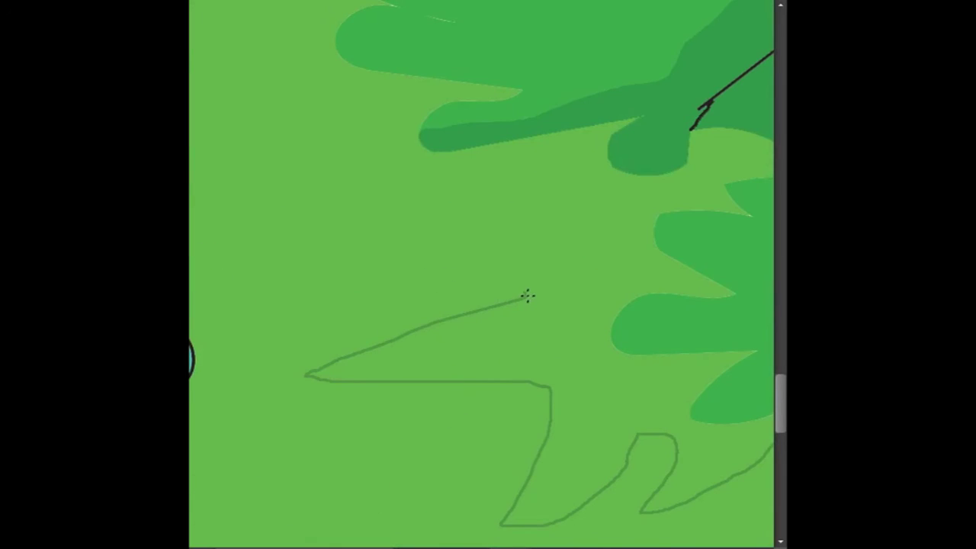
pyautogui.moveTo(527, 296); pyautogui.dragTo(719, 196)
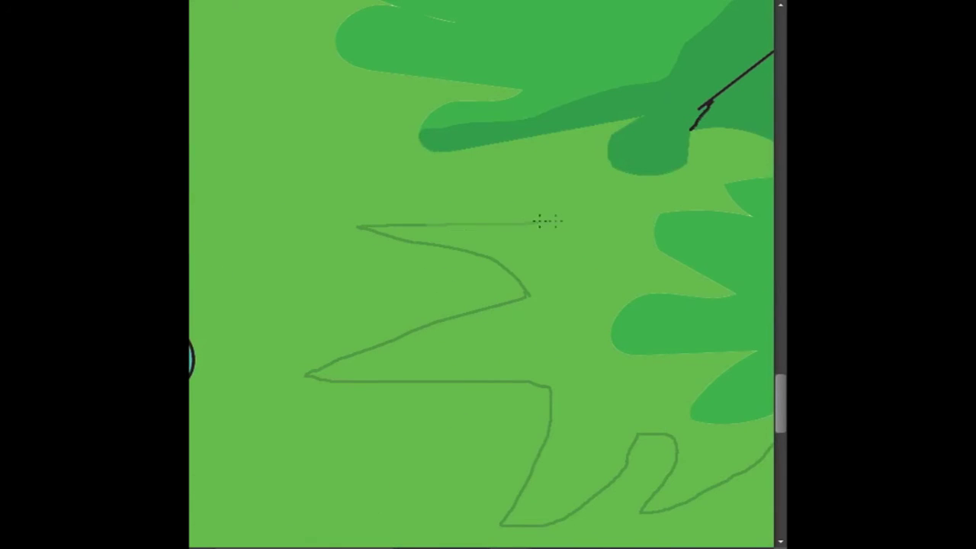
pyautogui.hscroll(2, 486, 183)
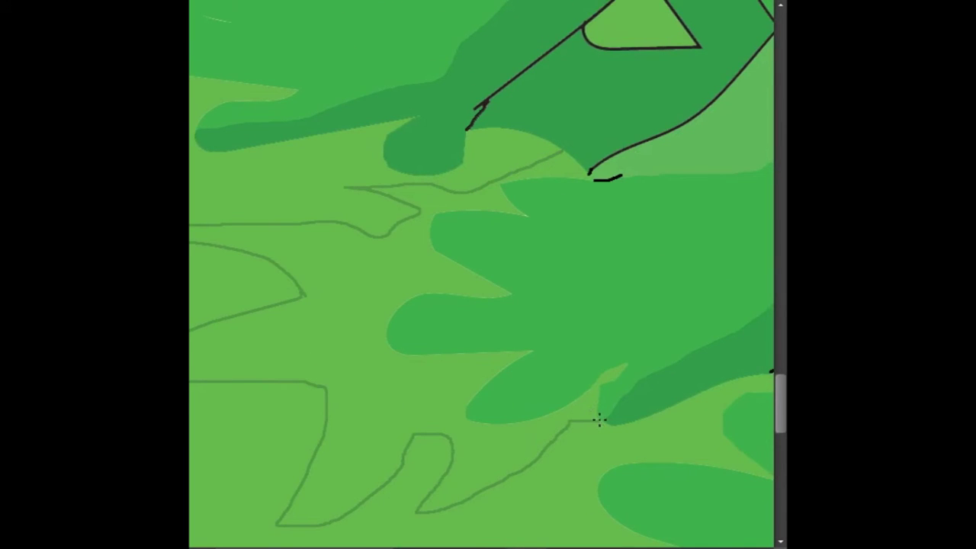
pyautogui.click(366, 344)
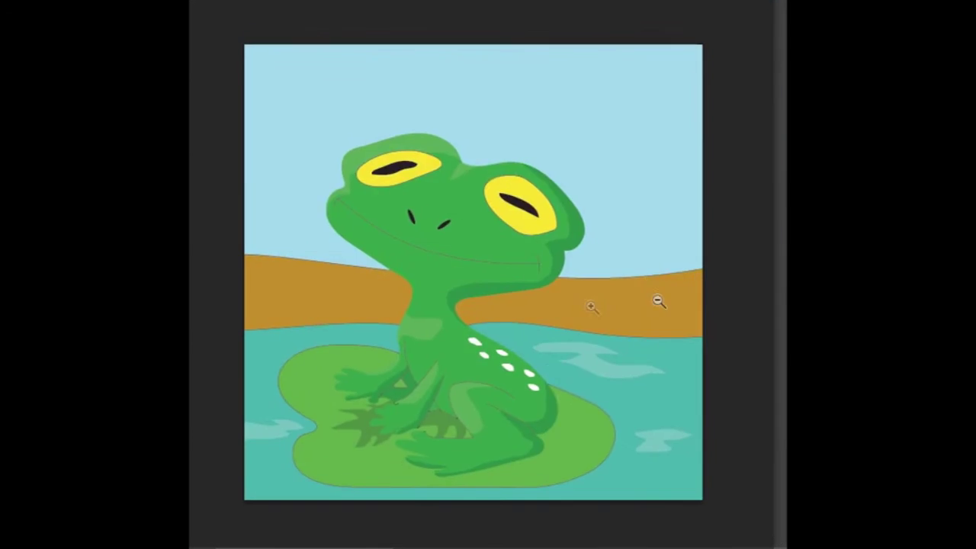
# Fill the small area beside the leg and a leaf-shaped outline on the pad with shadow green
pyautogui.click(577, 448)
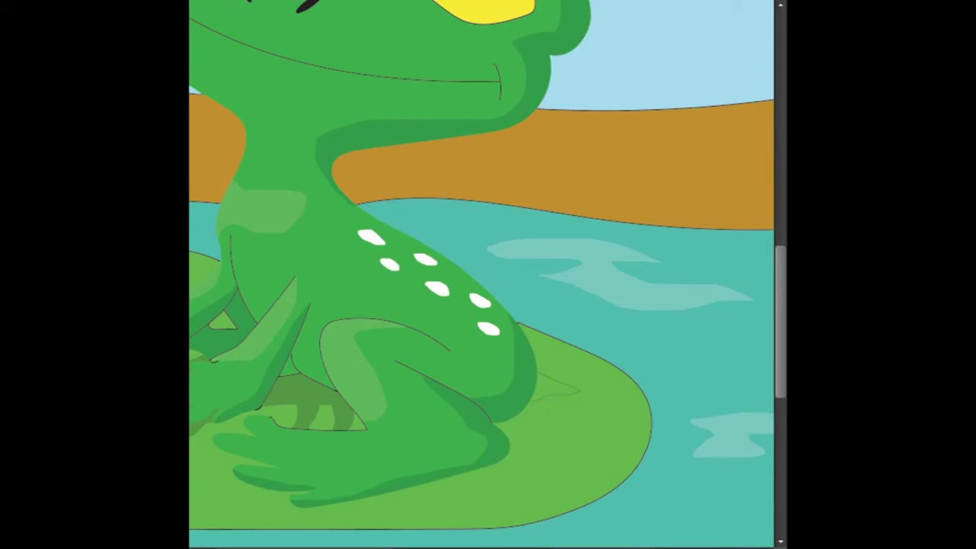
pyautogui.click(560, 391)
pyautogui.hscroll(-2, 458, 335)
pyautogui.hscroll(-6, 218, 337)
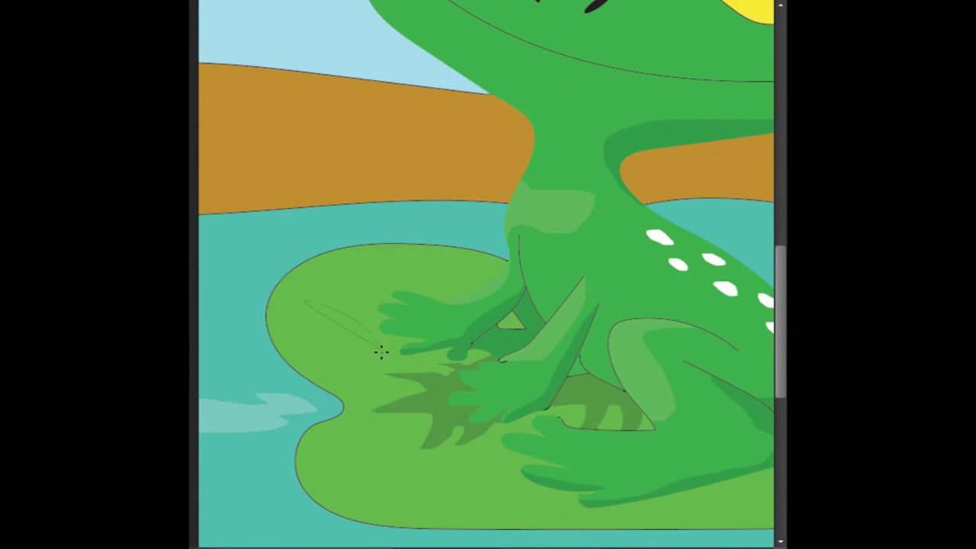
pyautogui.click(359, 333)
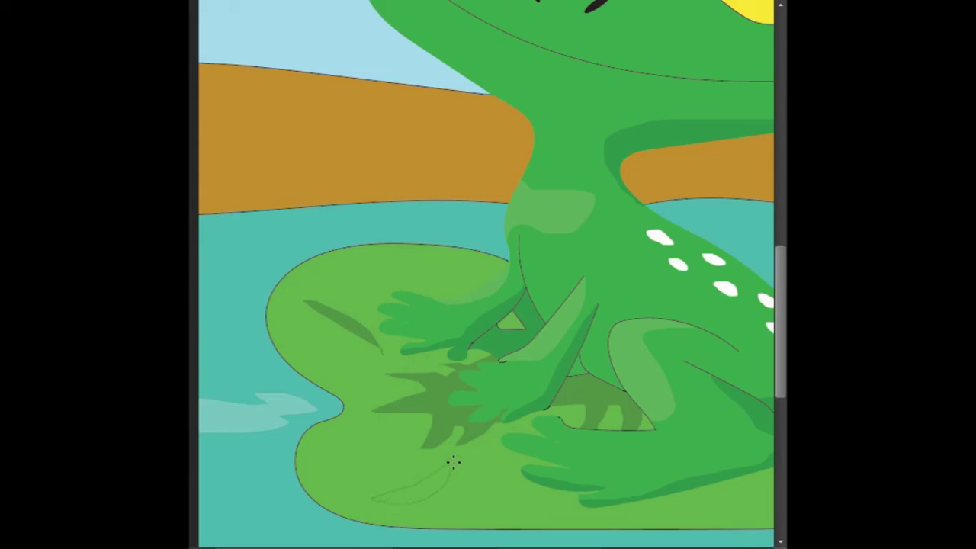
# Outline a new leaf shape above the frog's hand and fill it dark green
pyautogui.scroll(3, 457, 468)
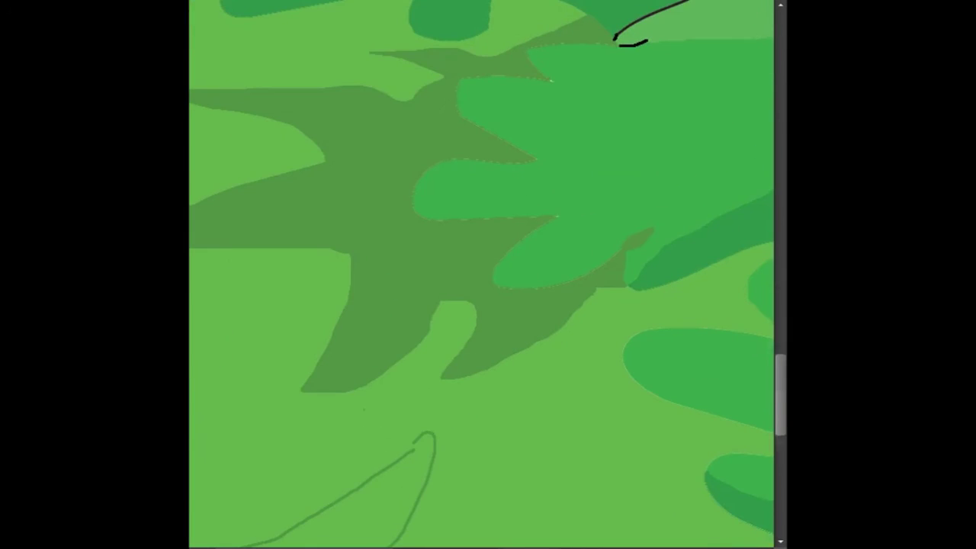
pyautogui.scroll(-5, 588, 434)
pyautogui.scroll(2, 571, 309)
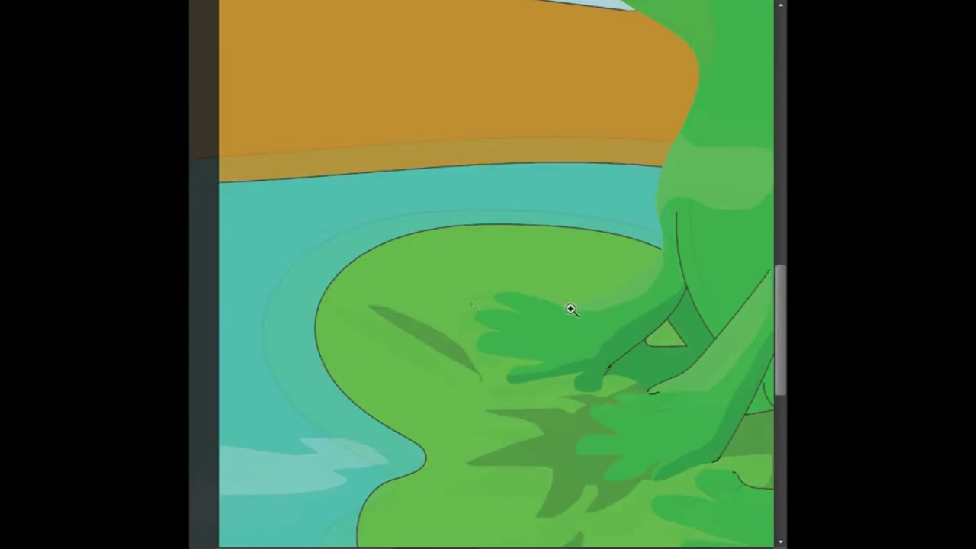
pyautogui.scroll(2, 556, 306)
pyautogui.moveTo(471, 240); pyautogui.dragTo(602, 281)
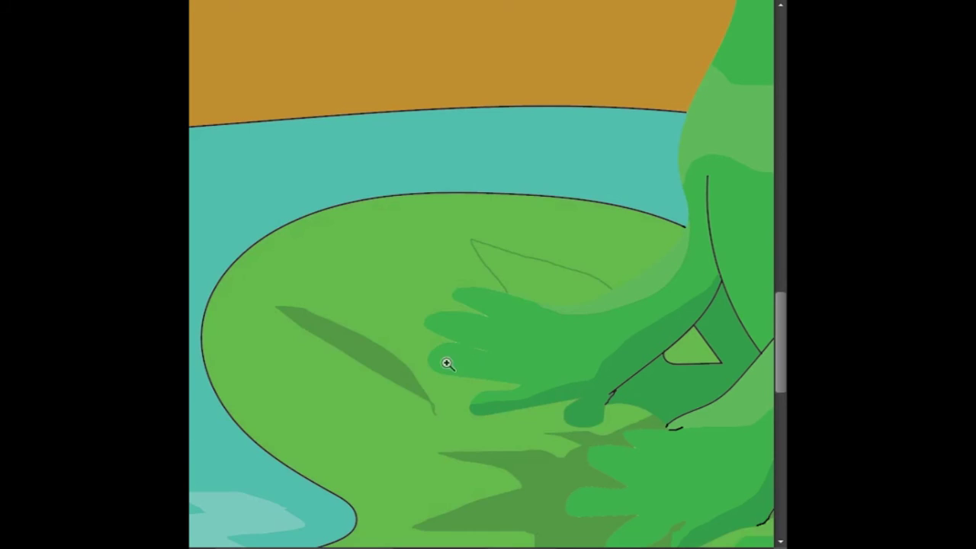
pyautogui.scroll(2, 610, 271)
pyautogui.scroll(3, 302, 346)
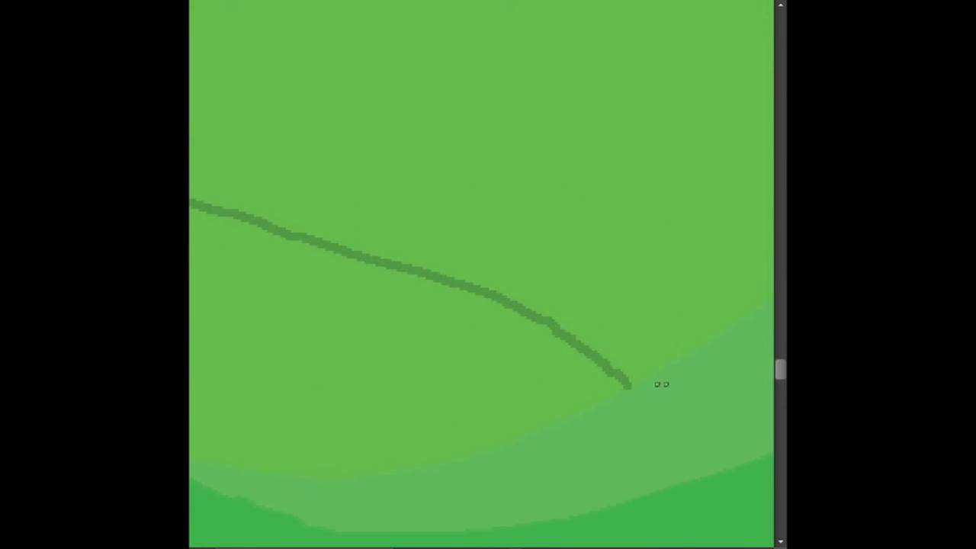
pyautogui.scroll(-3, 482, 304)
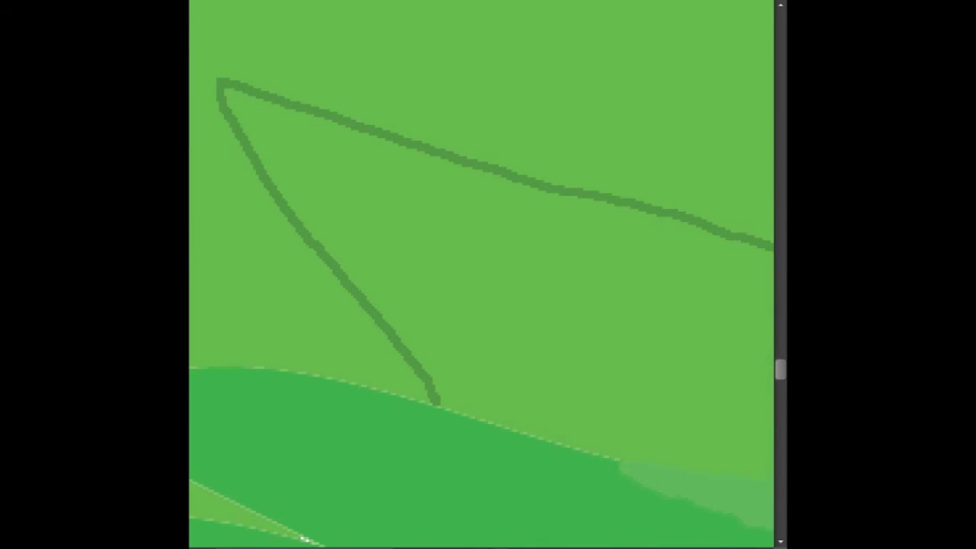
pyautogui.click(385, 316)
pyautogui.scroll(-2, 518, 320)
pyautogui.scroll(-2, 610, 468)
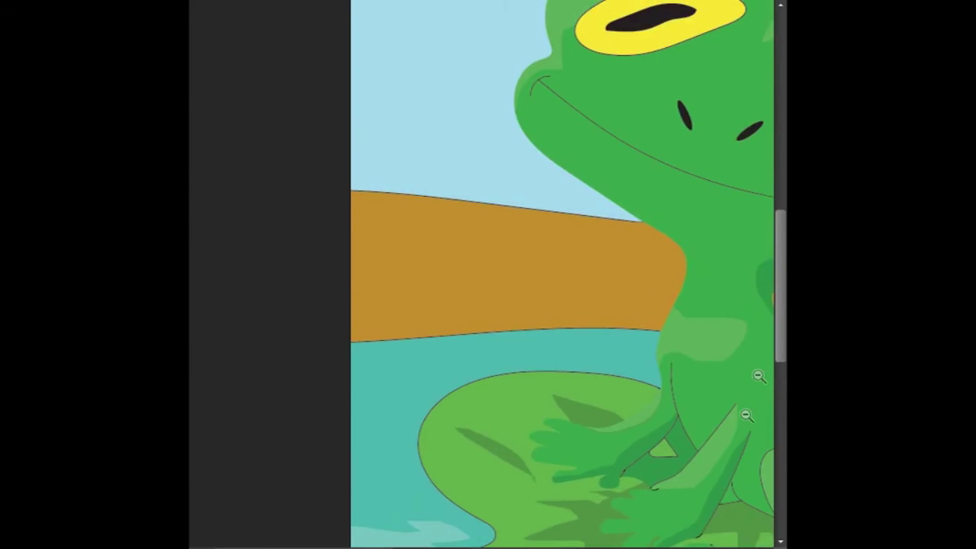
pyautogui.scroll(-1, 746, 416)
pyautogui.scroll(1, 732, 427)
pyautogui.scroll(1, 716, 458)
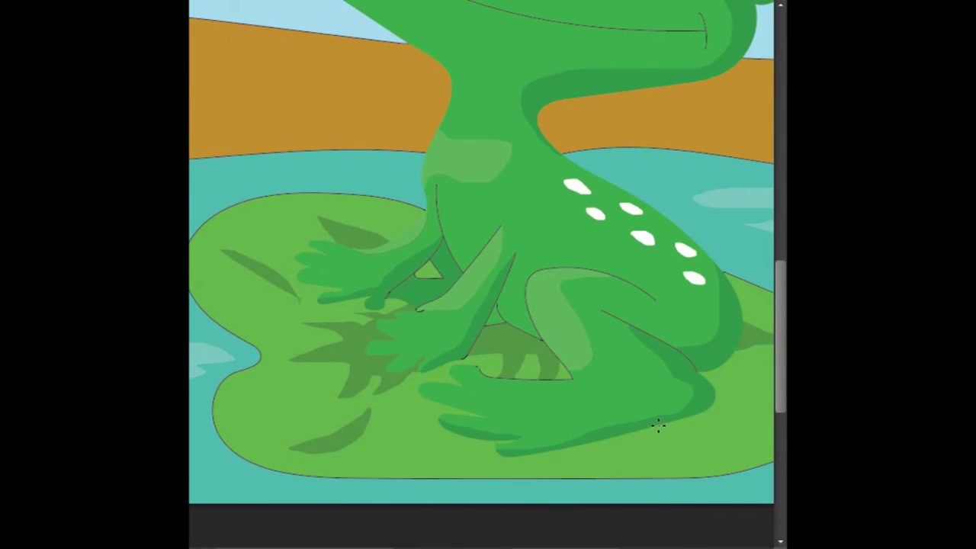
# Fill the outlined shape below the frog's back foot darker green and view the whole picture
pyautogui.scroll(1, 674, 438)
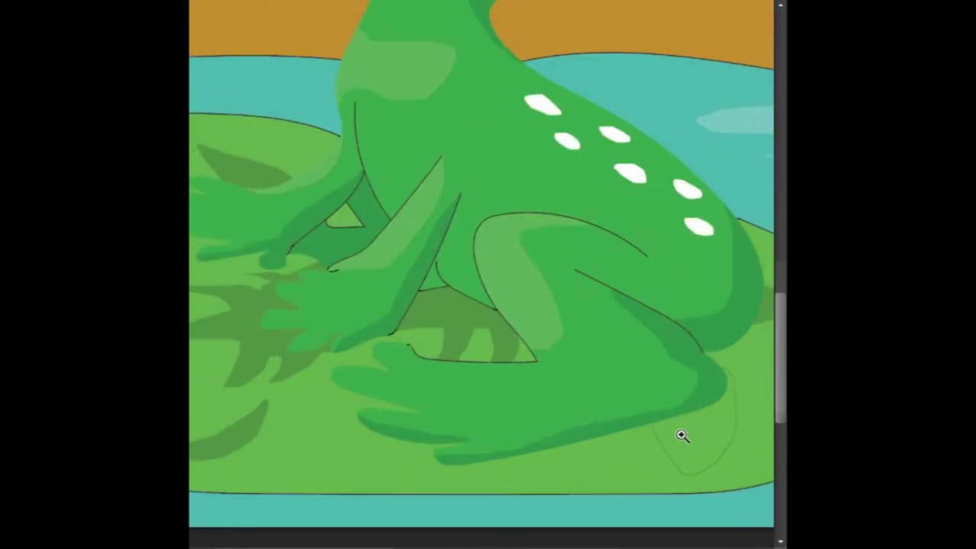
pyautogui.scroll(2, 679, 435)
pyautogui.scroll(1, 648, 529)
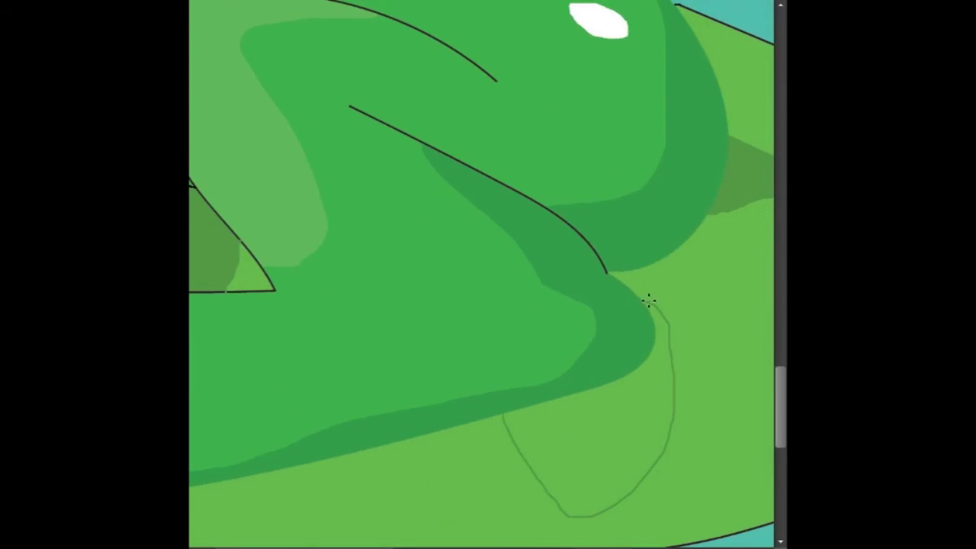
pyautogui.click(577, 483)
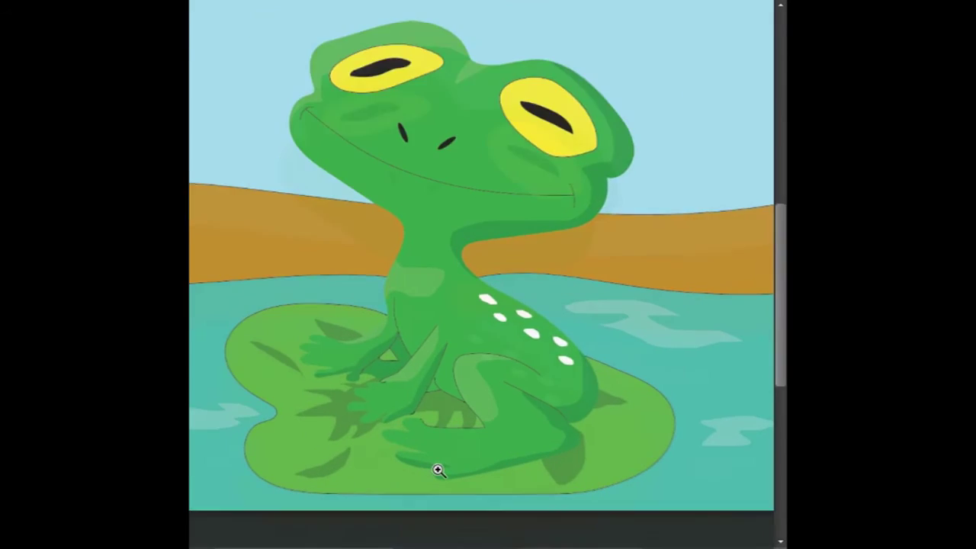
pyautogui.click(438, 470)
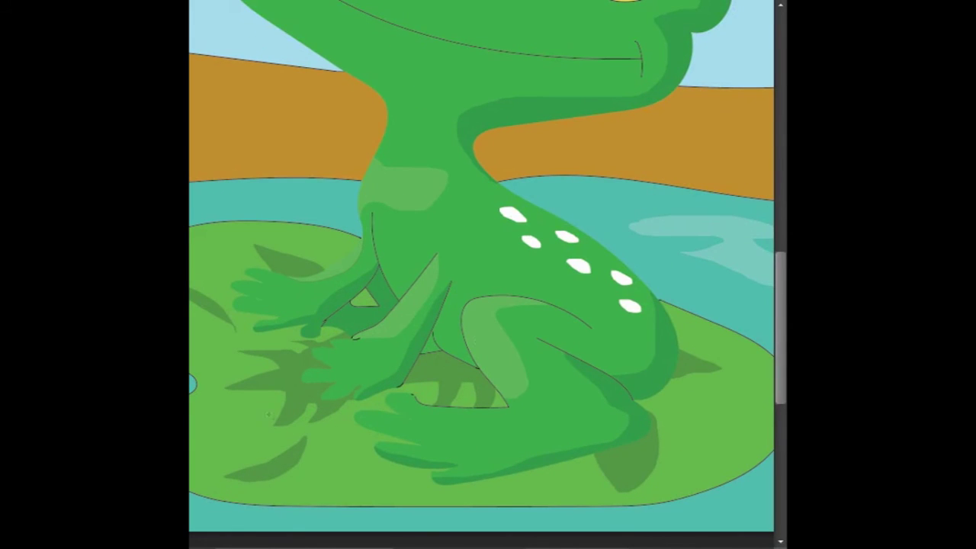
pyautogui.scroll(1, 439, 327)
pyautogui.scroll(2, 437, 325)
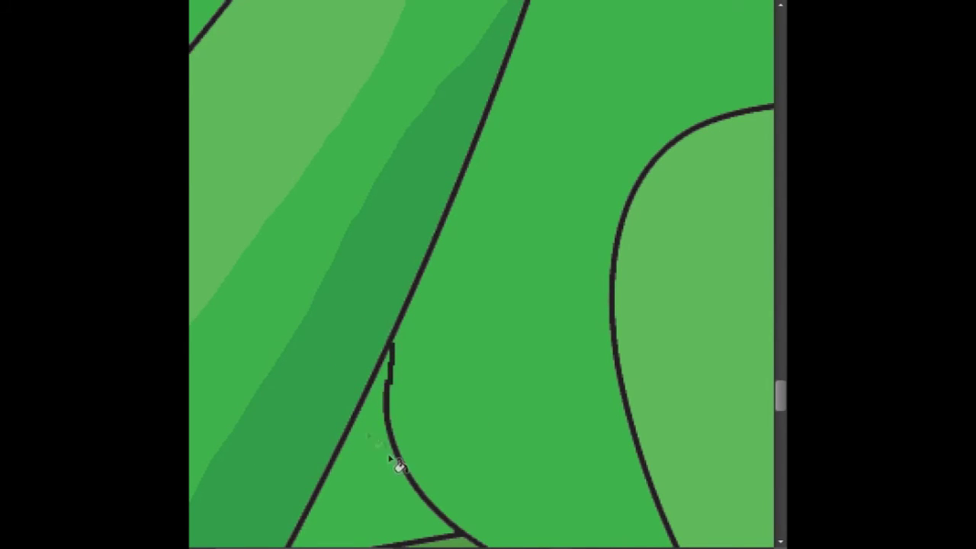
pyautogui.keyDown('alt'); pyautogui.click(299, 326); pyautogui.keyUp('alt')
pyautogui.keyDown('alt'); pyautogui.click(299, 326); pyautogui.keyUp('alt')
pyautogui.keyDown('alt'); pyautogui.click(379, 333); pyautogui.keyUp('alt')
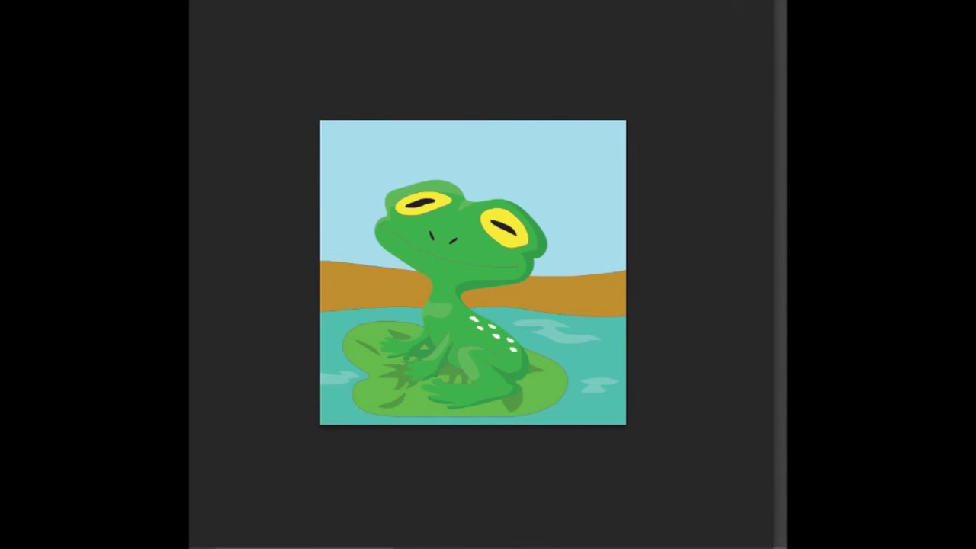
# Magic Wand-select the right and left brown bank strips
pyautogui.click(590, 307)
pyautogui.rightClick(356, 305)
pyautogui.click(412, 290)
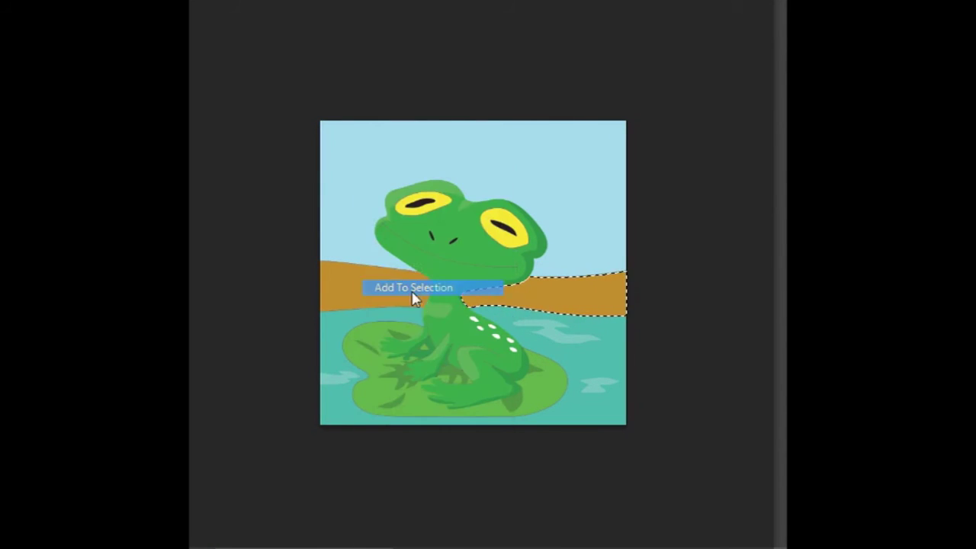
pyautogui.hotkey('ctrl', 'd')
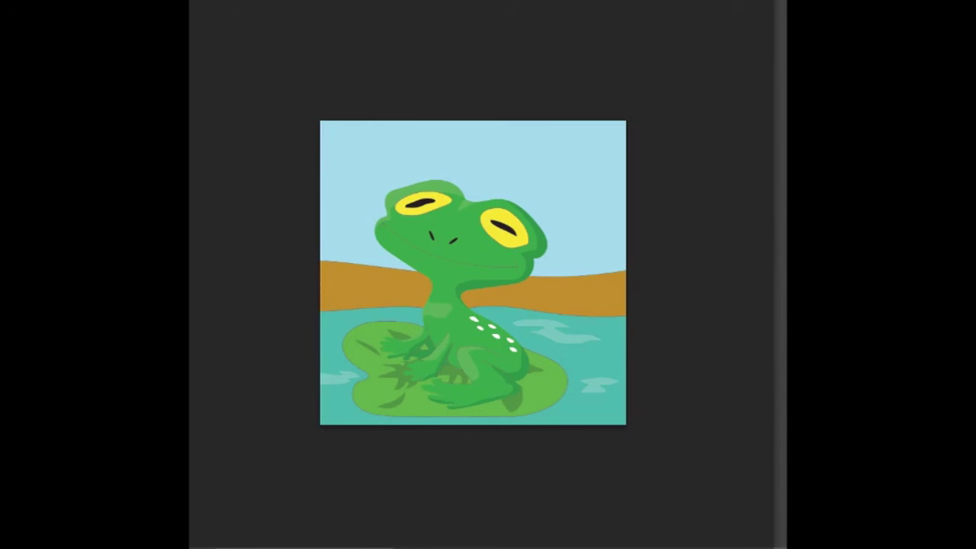
pyautogui.click(523, 303)
pyautogui.hotkey('ctrl', 'd')
pyautogui.click(378, 286)
# Invert the selection, then Magic Wand-select the sky around the frog's head
pyautogui.hotkey('ctrl', 'shift', 'i')
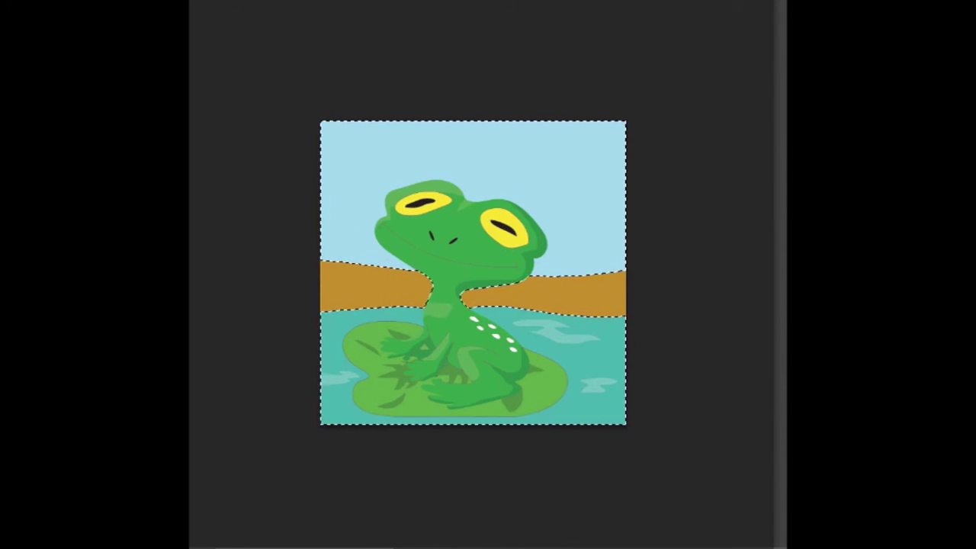
pyautogui.click(356, 140)
pyautogui.hotkey('ctrl', 'd')
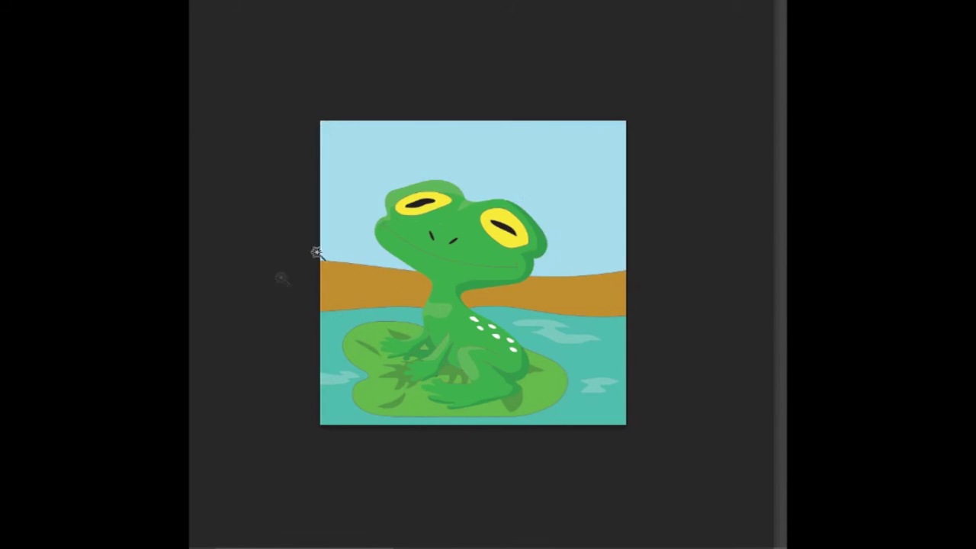
pyautogui.click(458, 156)
pyautogui.click(192, 177)
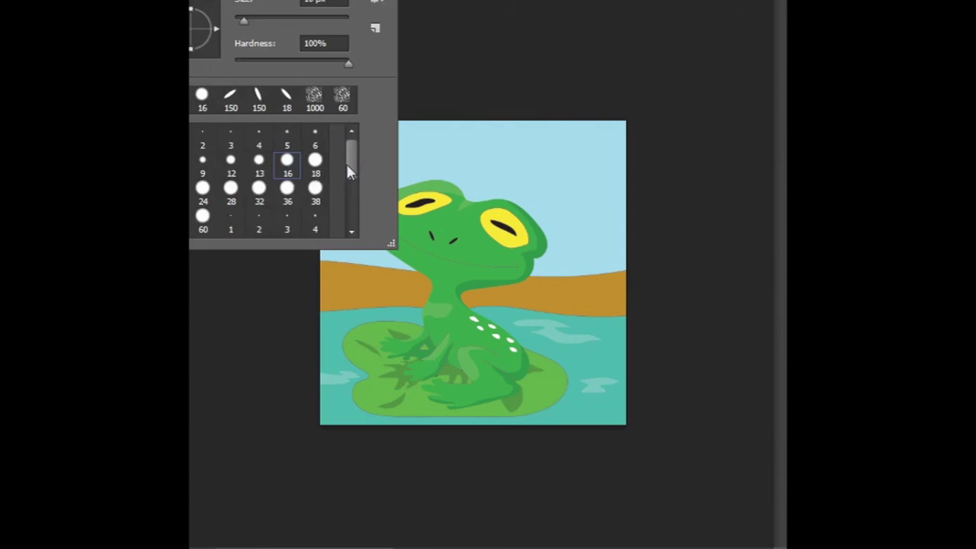
# Replace the brush presets with Faux Finish Brushes, then Natural Brushes 2
pyautogui.click(375, 29)
pyautogui.click(450, 416)
pyautogui.click(527, 196)
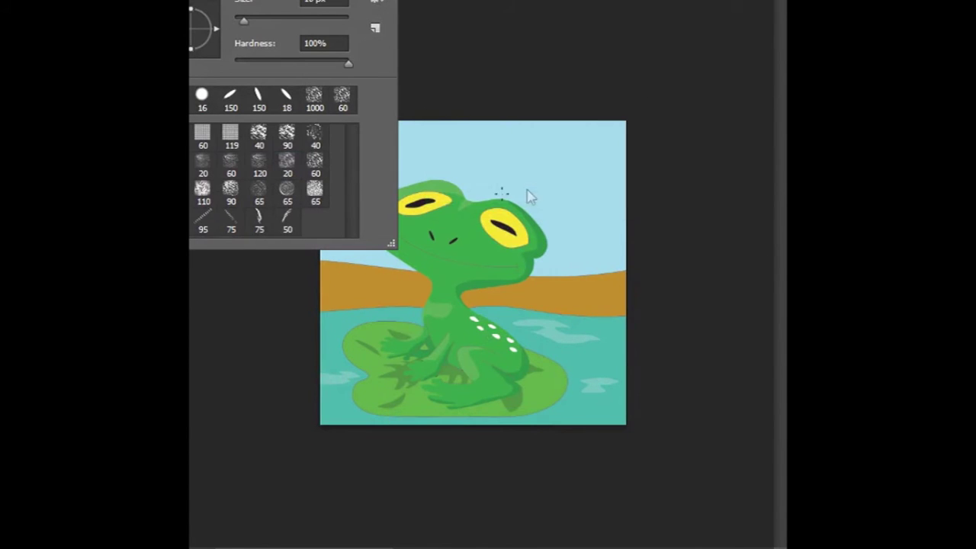
pyautogui.click(376, 5)
pyautogui.click(450, 465)
pyautogui.click(509, 190)
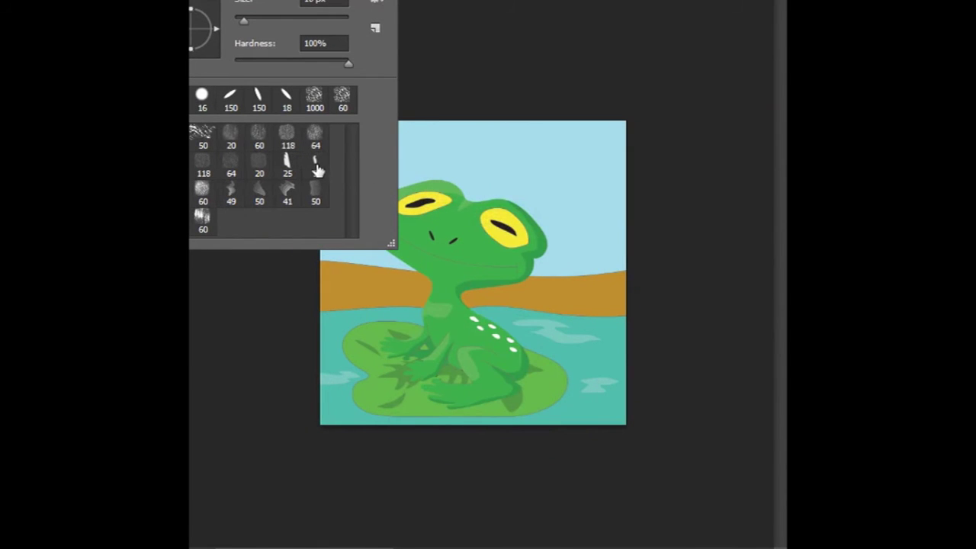
pyautogui.click(376, 5)
pyautogui.click(457, 461)
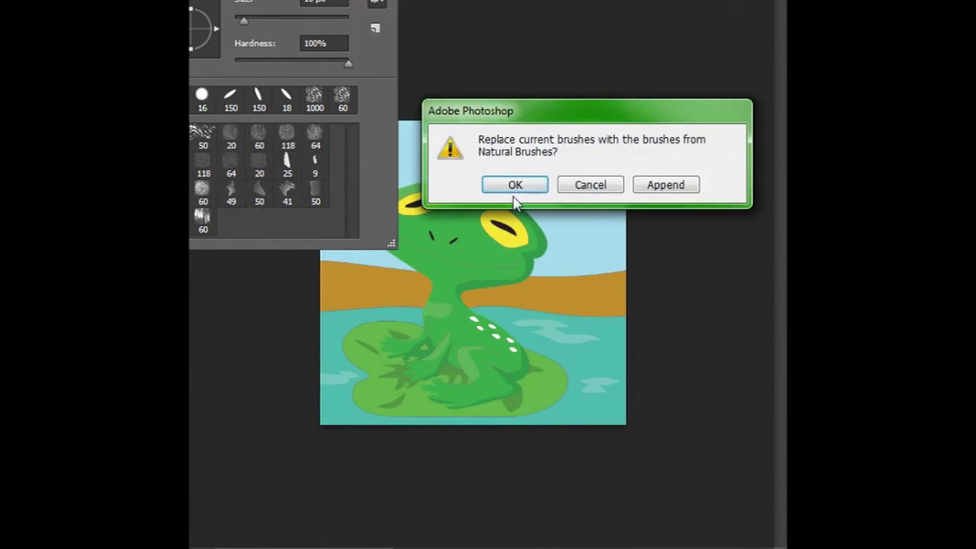
pyautogui.click(513, 187)
# Try the Dry Media, Thick Heavy and Special Effect brush sets, then return to the canvas
pyautogui.click(376, 5)
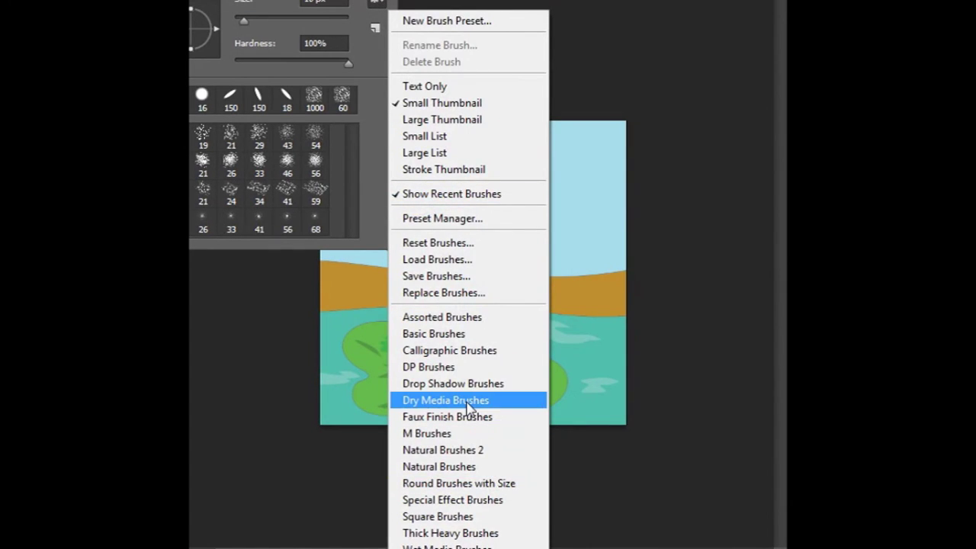
pyautogui.click(469, 404)
pyautogui.click(514, 189)
pyautogui.click(376, 5)
pyautogui.click(465, 530)
pyautogui.click(514, 185)
pyautogui.click(375, 4)
pyautogui.click(457, 500)
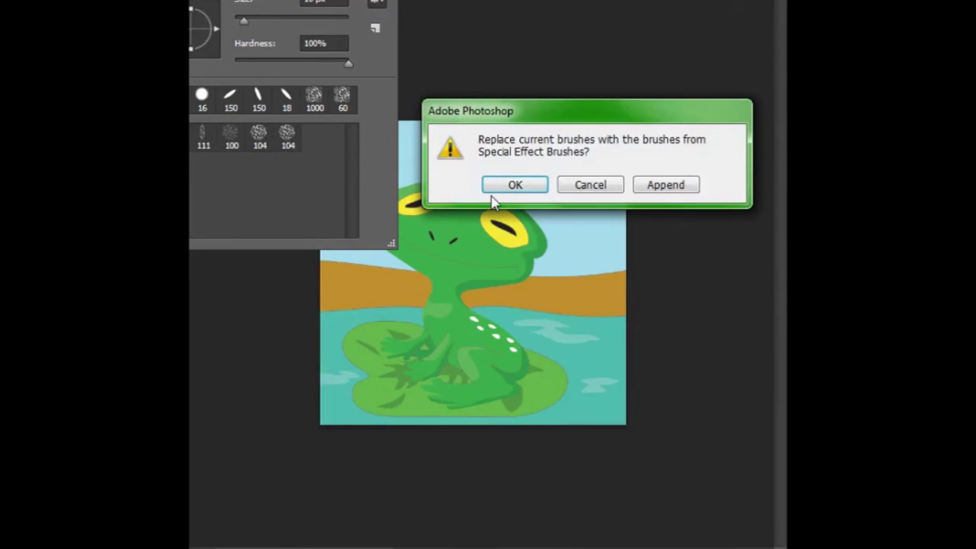
pyautogui.click(512, 186)
pyautogui.doubleClick(231, 161)
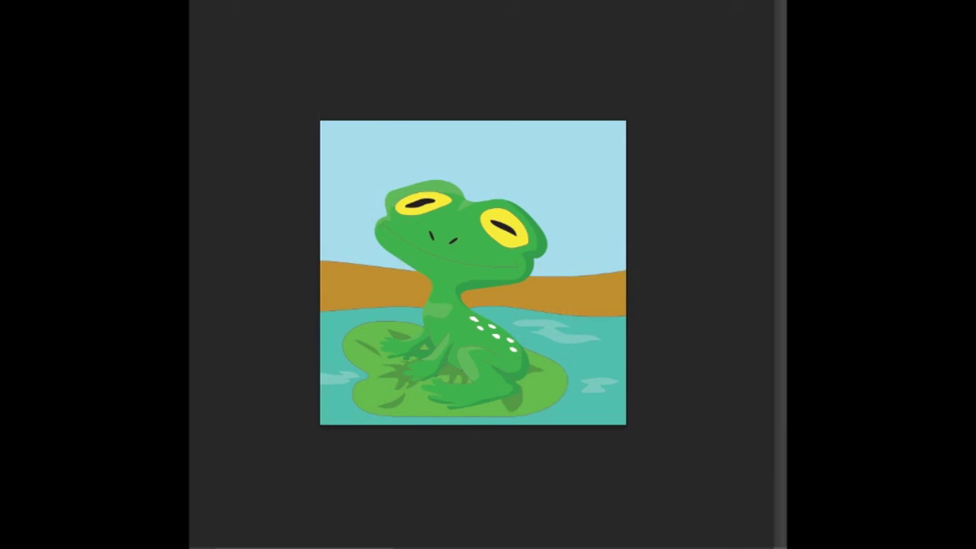
# Select and deselect the sky, then load the DP Brushes and Natural Brushes 2 sets
pyautogui.click(579, 259)
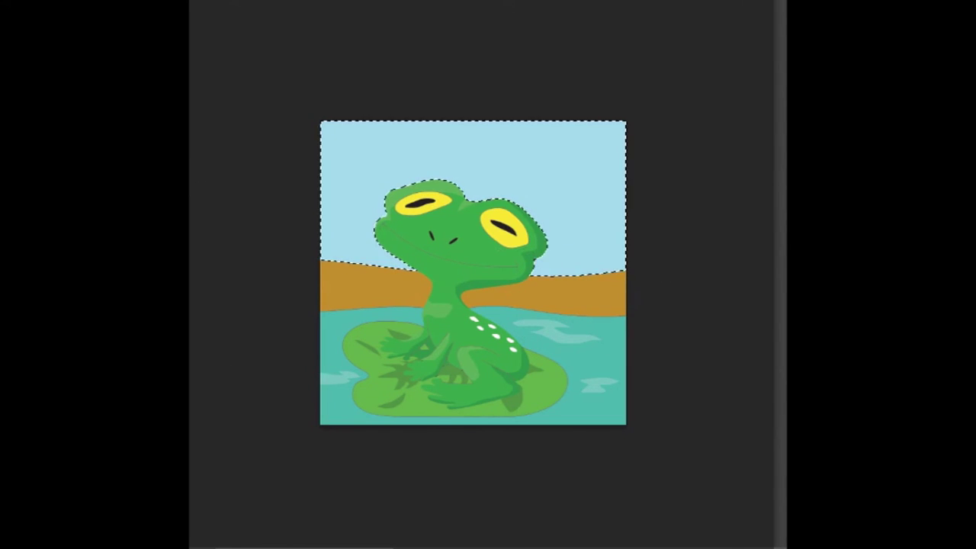
pyautogui.hotkey('ctrl', 'd')
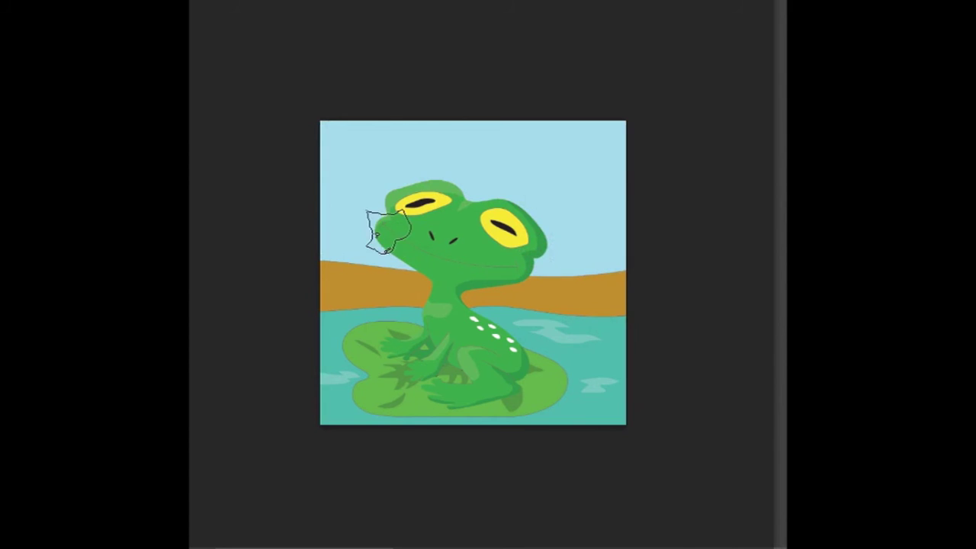
pyautogui.rightClick(196, 133)
pyautogui.click(377, 8)
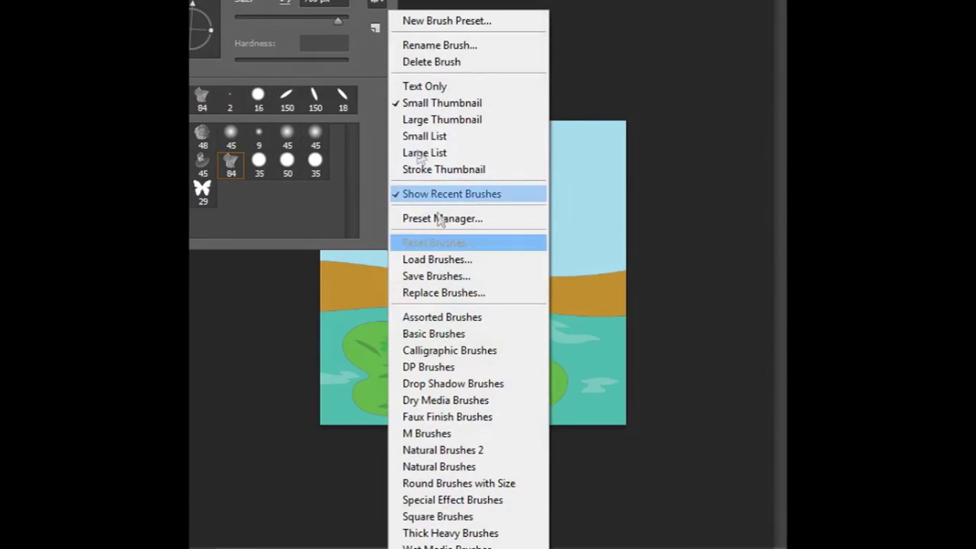
pyautogui.click(427, 367)
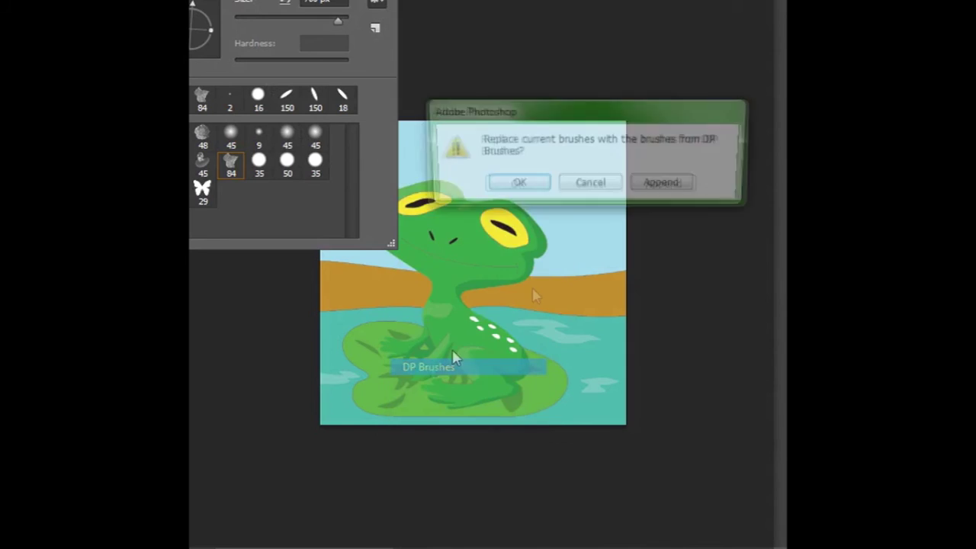
pyautogui.click(521, 180)
pyautogui.click(376, 4)
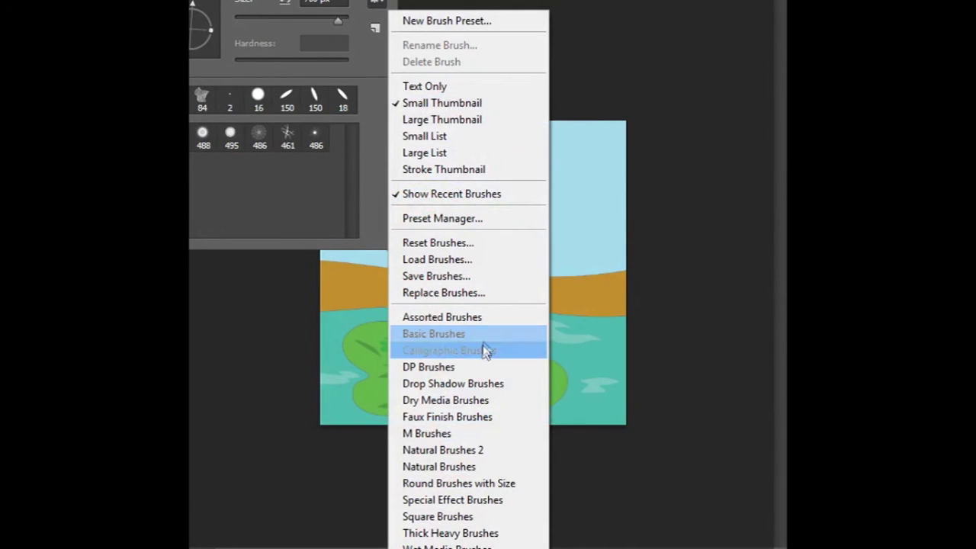
pyautogui.click(442, 450)
pyautogui.click(515, 183)
# Load the M Brushes set and pick a brush from it
pyautogui.click(376, 5)
pyautogui.click(427, 433)
pyautogui.click(513, 183)
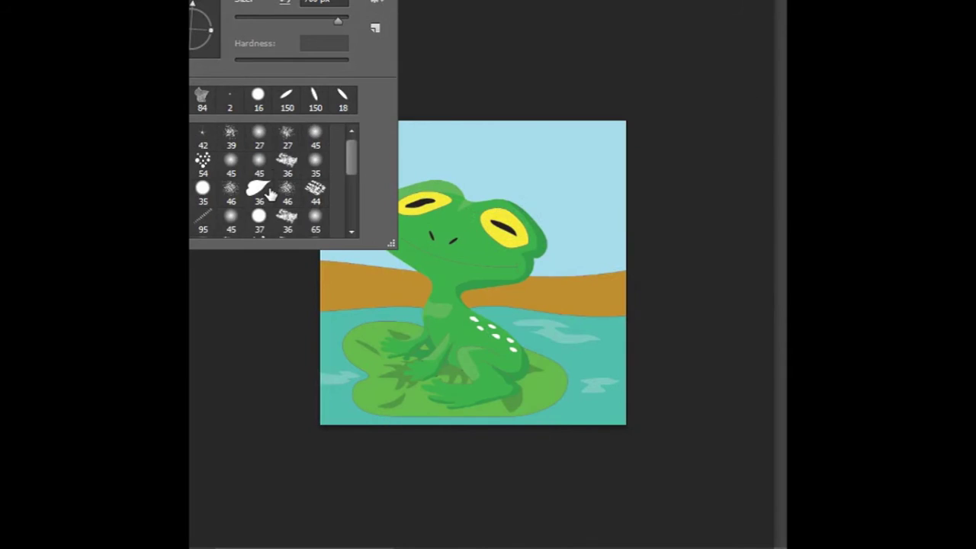
pyautogui.click(529, 303)
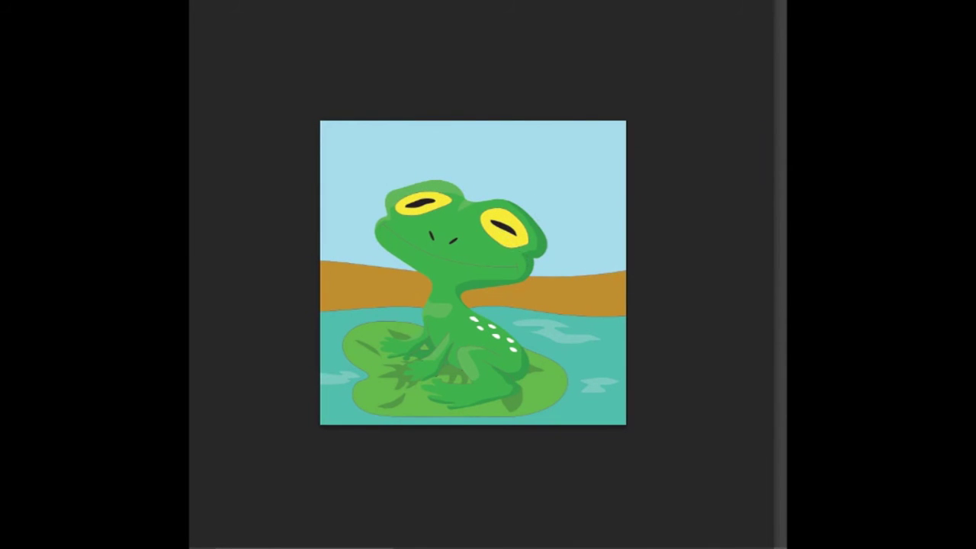
pyautogui.rightClick(214, 25)
# Rotate the reed brush tip angle and test-stamp reeds on the bank, undoing them
pyautogui.click(571, 250)
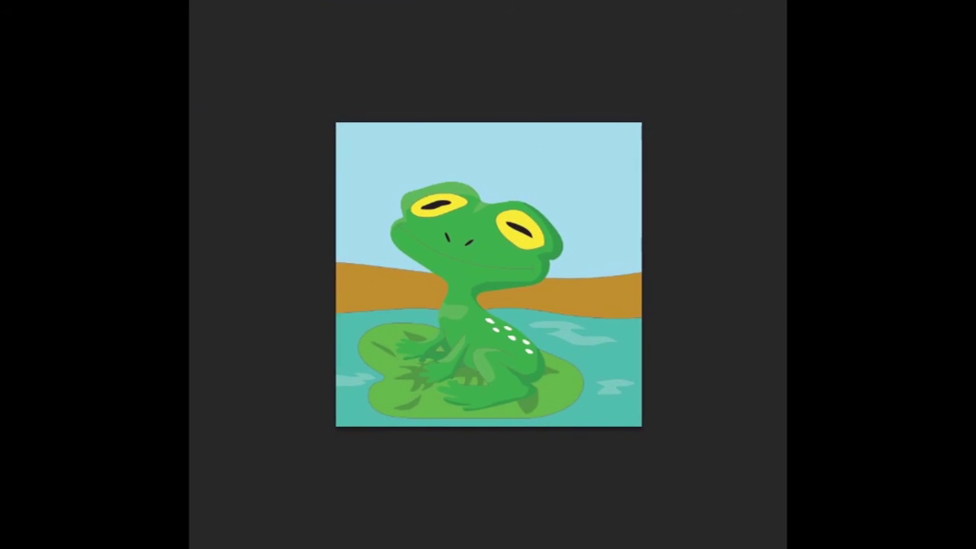
pyautogui.moveTo(209, 25); pyautogui.dragTo(236, 15)
pyautogui.press('Return')
pyautogui.click(614, 267)
pyautogui.hotkey('ctrl', 'z')
pyautogui.click(610, 275)
pyautogui.click(584, 266)
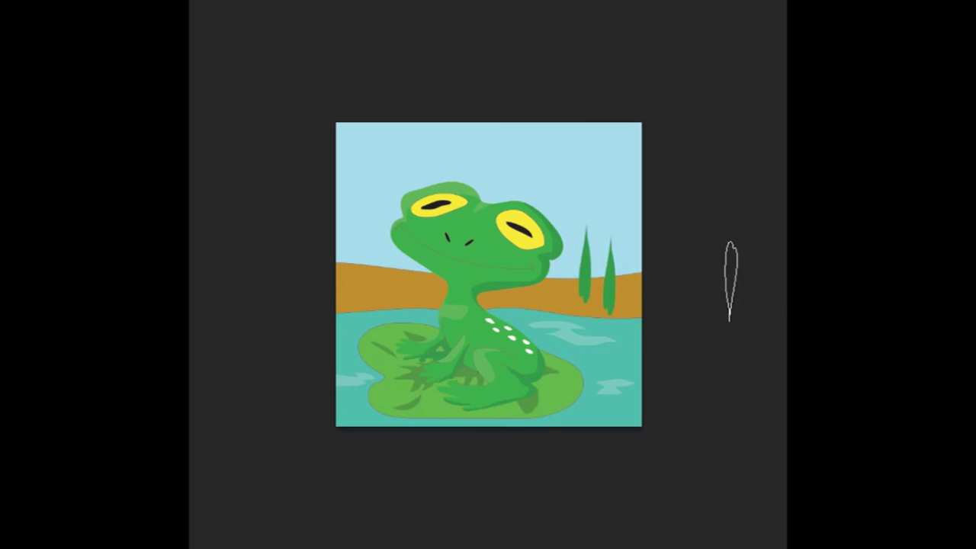
pyautogui.hotkey('ctrl', 'z')
pyautogui.hotkey('ctrl', 'z')
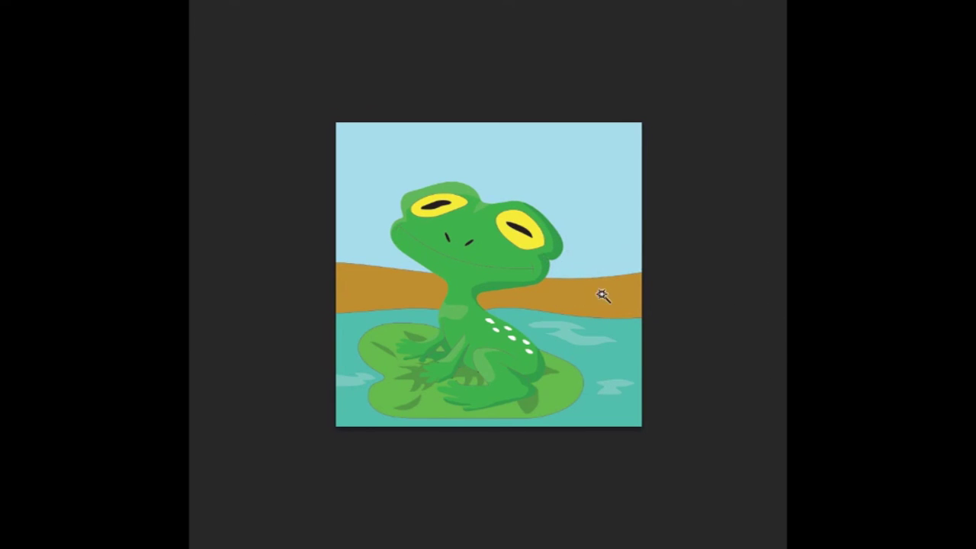
# Stamp reeds onto the bank and reduce the brush spacing to 36%
pyautogui.click(602, 295)
pyautogui.rightClick(396, 279)
pyautogui.click(397, 279)
pyautogui.hotkey('ctrl', 'd')
pyautogui.click(593, 267)
pyautogui.moveTo(631, 294); pyautogui.dragTo(402, 288)
pyautogui.press('F5')
pyautogui.moveTo(743, 347); pyautogui.dragTo(644, 347)
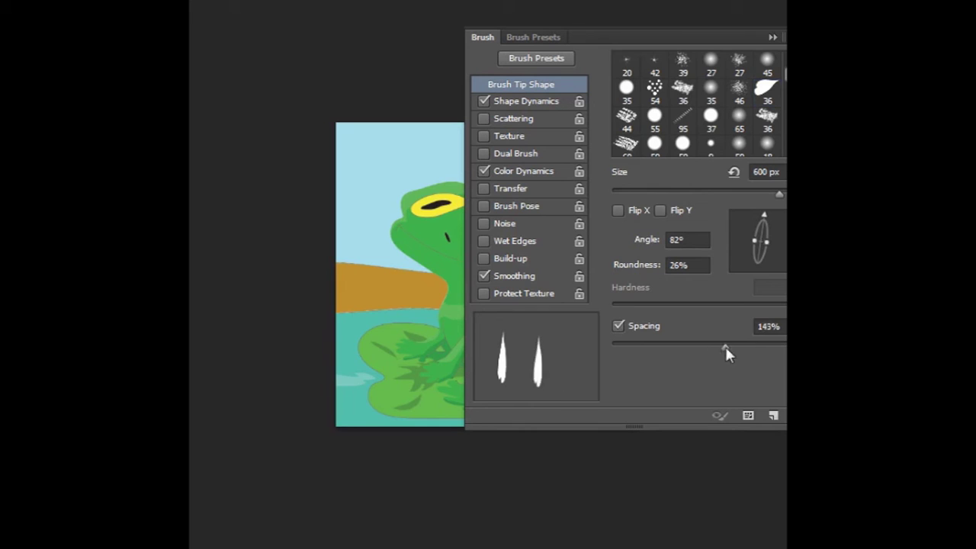
# Browse Texture, Scattering and Color Dynamics, toggling Transfer and Brush Pose on and off
pyautogui.click(503, 135)
pyautogui.click(524, 119)
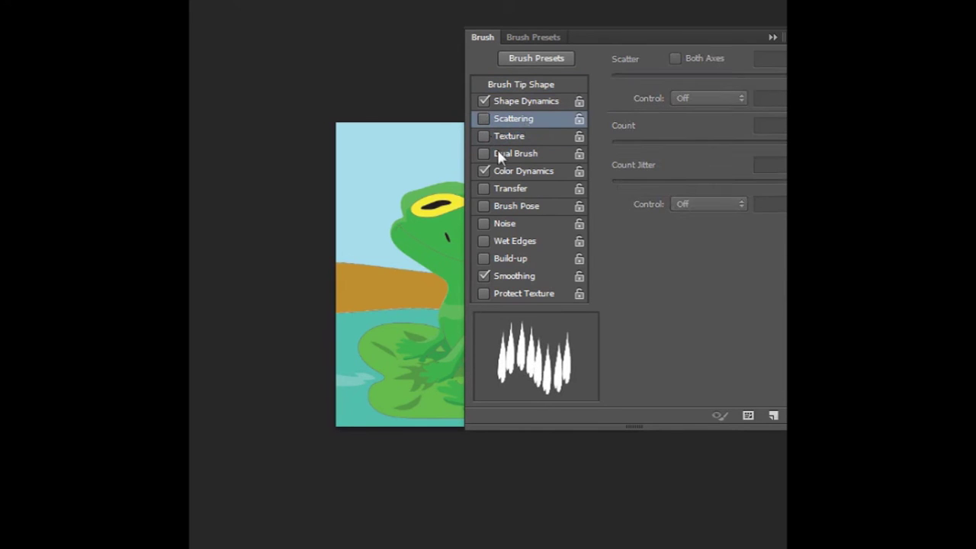
pyautogui.click(499, 170)
pyautogui.click(502, 188)
pyautogui.click(484, 188)
pyautogui.click(483, 206)
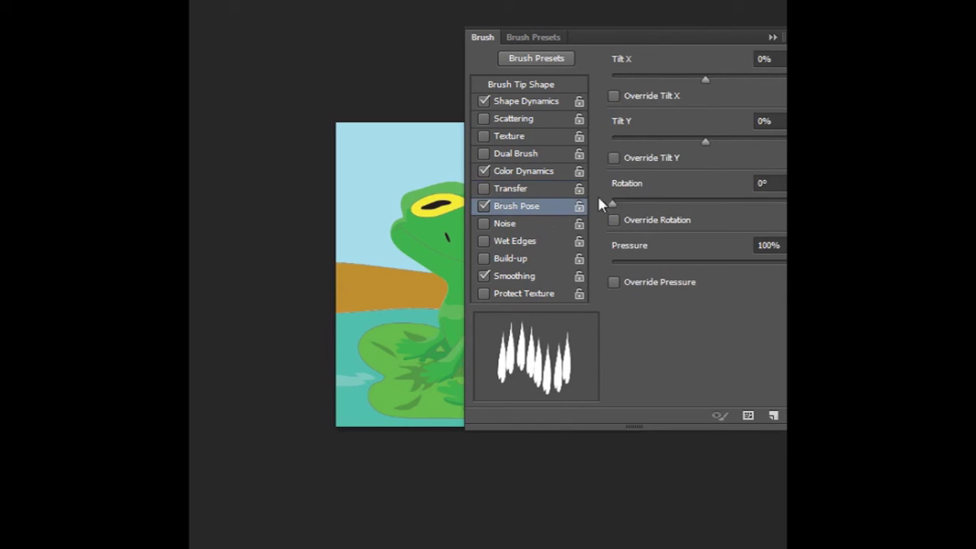
pyautogui.click(483, 205)
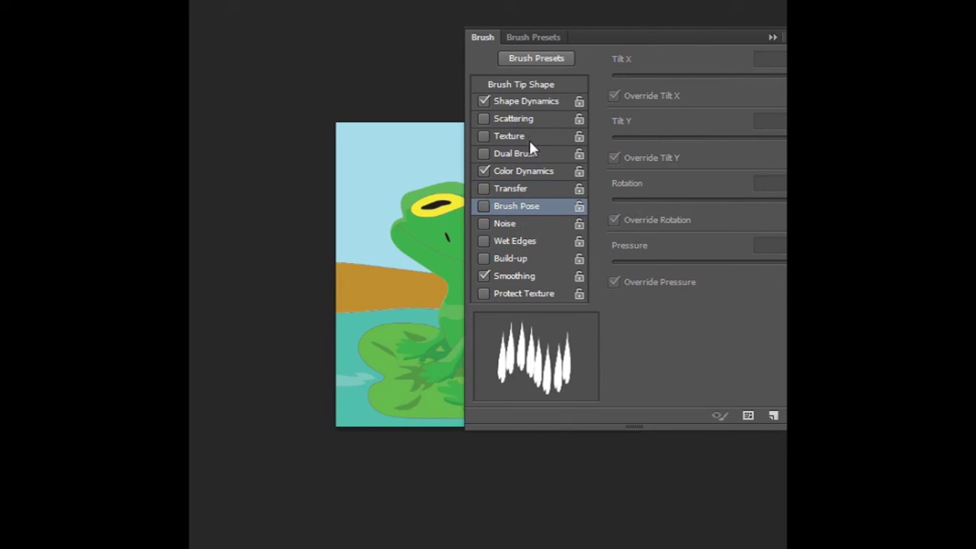
pyautogui.click(526, 190)
pyautogui.click(484, 188)
# Try Dual Brush and Texture without keeping them, and enable Scattering
pyautogui.click(518, 171)
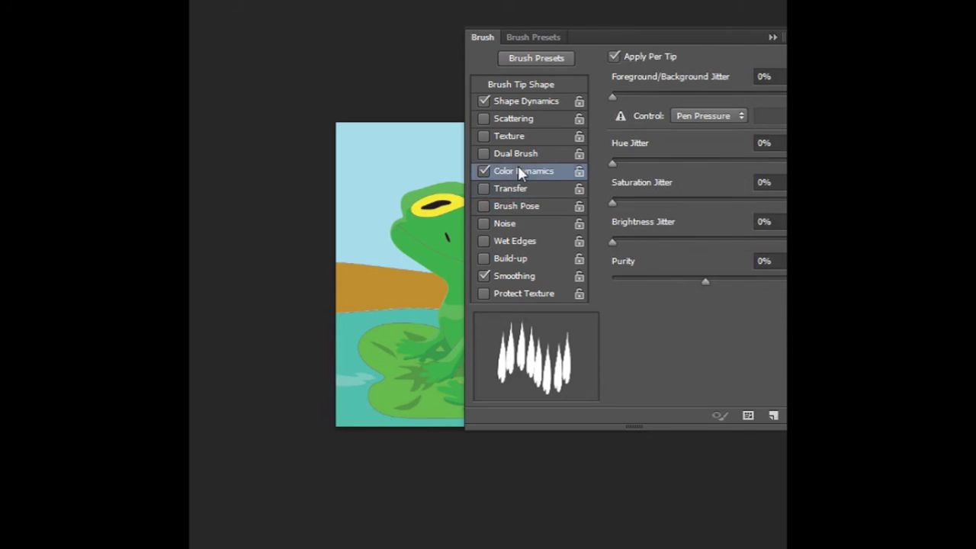
pyautogui.click(516, 153)
pyautogui.click(484, 153)
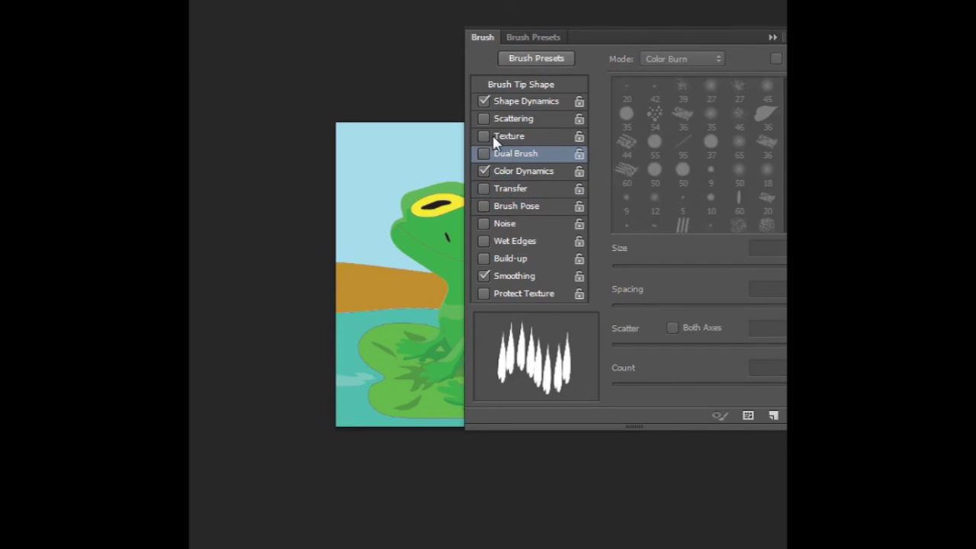
pyautogui.click(494, 137)
pyautogui.click(483, 136)
pyautogui.click(512, 118)
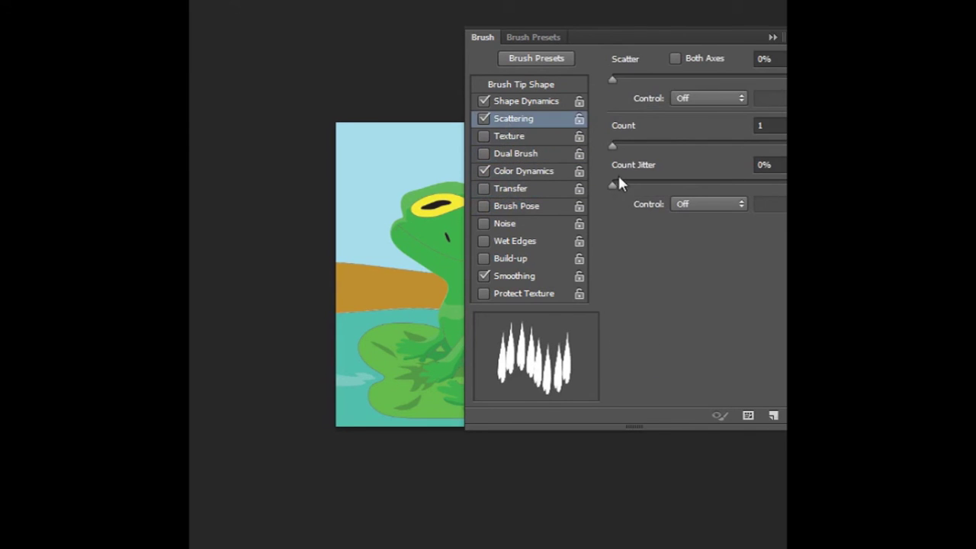
# Try Brush Pose at 0° rotation and -10% X tilt, and lower colour purity to -12%
pyautogui.click(519, 205)
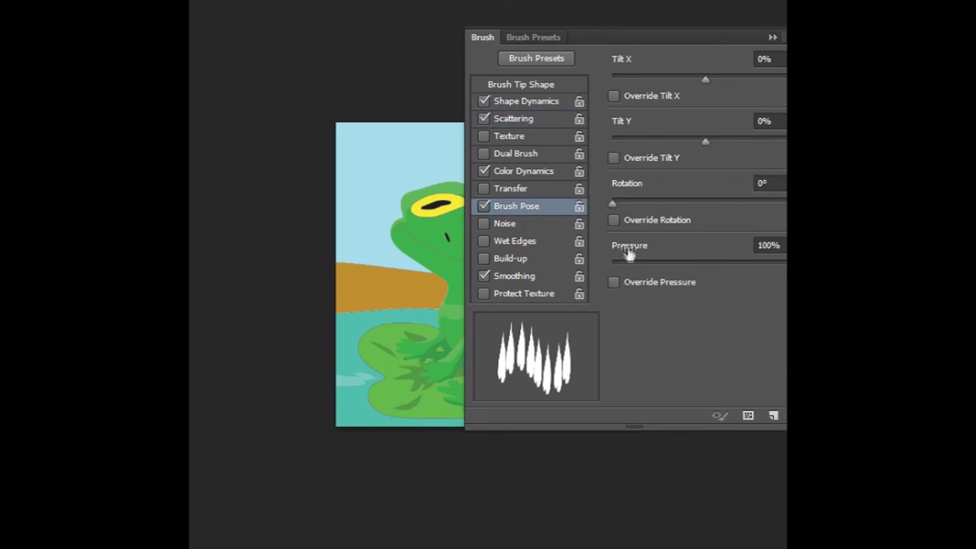
pyautogui.moveTo(691, 204); pyautogui.dragTo(602, 203)
pyautogui.moveTo(705, 79); pyautogui.dragTo(695, 80)
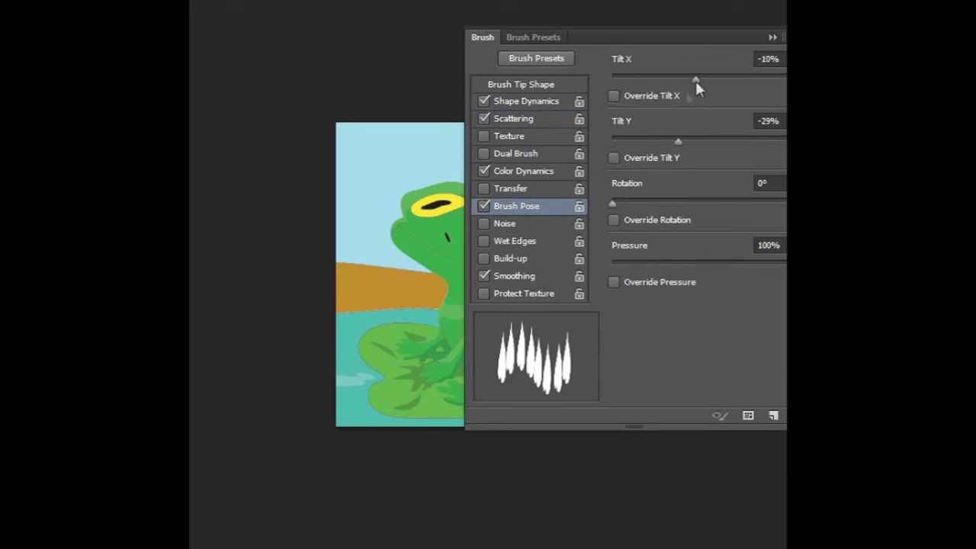
pyautogui.click(483, 206)
pyautogui.click(510, 188)
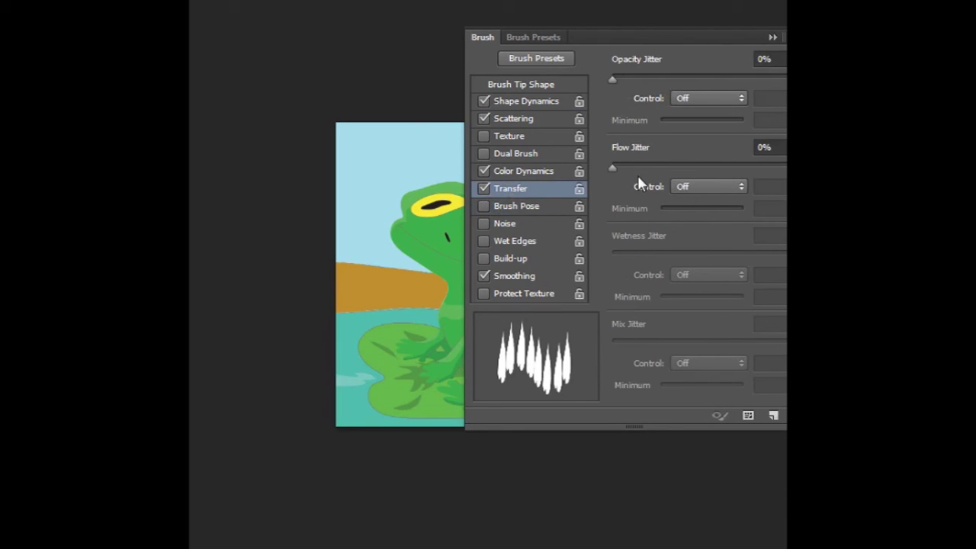
pyautogui.click(483, 188)
pyautogui.click(522, 170)
pyautogui.moveTo(699, 280); pyautogui.dragTo(693, 280)
# Set count jitter to 0%, turn Scattering off, and raise roundness jitter to 45%
pyautogui.click(537, 153)
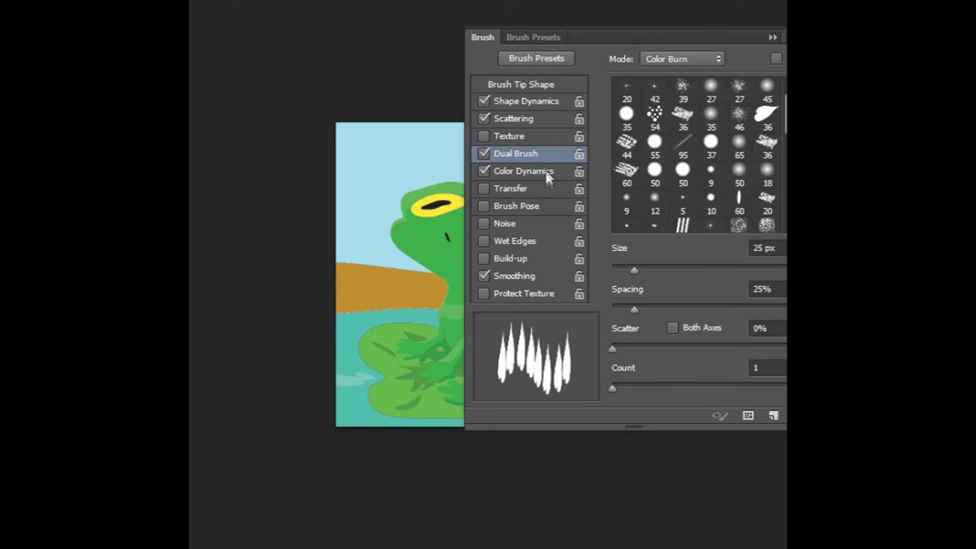
pyautogui.click(483, 153)
pyautogui.click(483, 153)
pyautogui.click(483, 153)
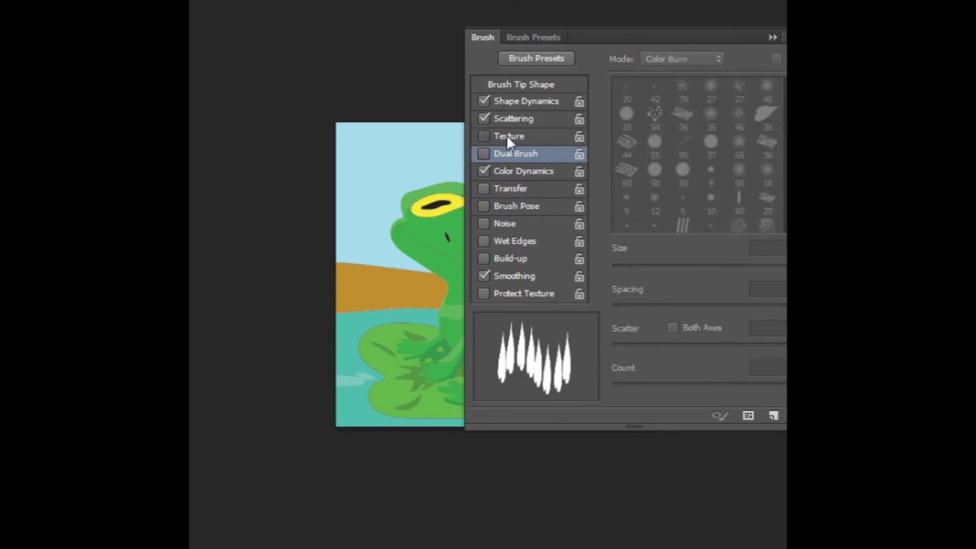
pyautogui.click(483, 136)
pyautogui.click(483, 135)
pyautogui.click(502, 124)
pyautogui.moveTo(635, 189); pyautogui.dragTo(616, 156)
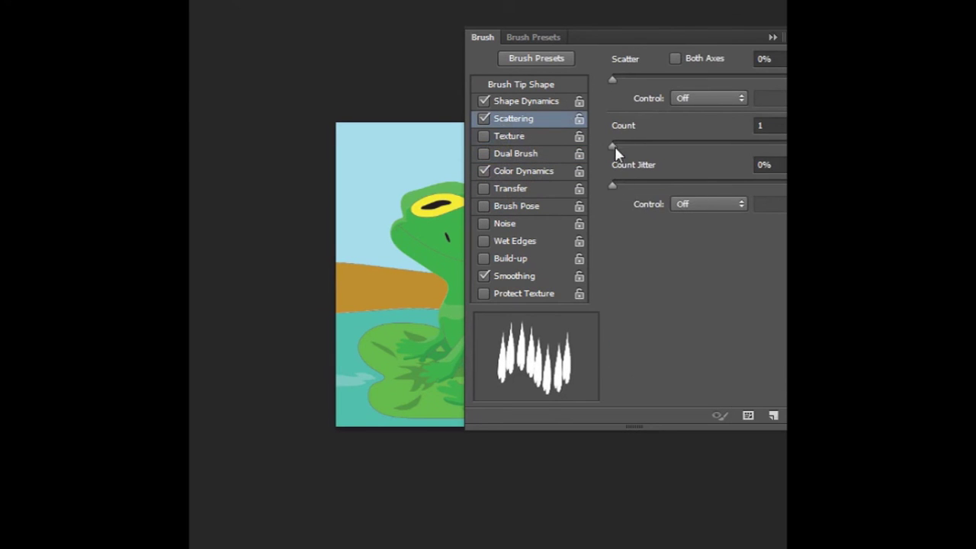
pyautogui.click(511, 120)
pyautogui.click(518, 100)
pyautogui.moveTo(614, 291); pyautogui.dragTo(696, 290)
# Set angle jitter to 10%, paint blades at the bank's right, and make the background yellow-green
pyautogui.moveTo(613, 224); pyautogui.dragTo(630, 224)
pyautogui.click(770, 41)
pyautogui.moveTo(634, 282)
pyautogui.mouseDown()
pyautogui.moveTo(637, 251)
pyautogui.moveTo(610, 255)
pyautogui.moveTo(621, 260)
pyautogui.moveTo(621, 250)
pyautogui.moveTo(609, 283)
pyautogui.mouseUp()
pyautogui.click(290, 469)
pyautogui.click(599, 207)
pyautogui.click(599, 76)
pyautogui.click(762, 65)
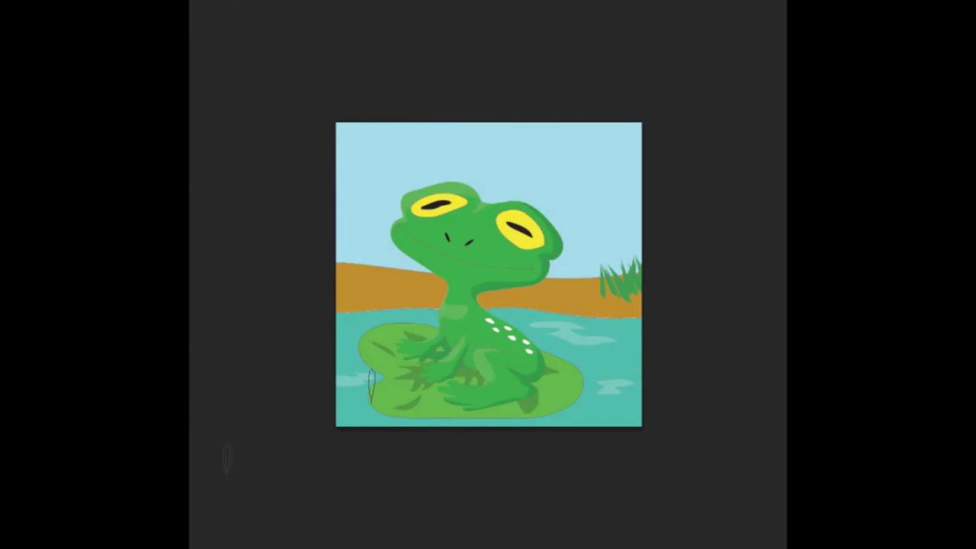
# Paint green grass from the right edge of the bank to behind the frog
pyautogui.click(282, 460)
pyautogui.moveTo(636, 202); pyautogui.dragTo(630, 259)
pyautogui.click(599, 185)
pyautogui.click(762, 66)
pyautogui.moveTo(647, 253)
pyautogui.mouseDown()
pyautogui.moveTo(610, 274)
pyautogui.moveTo(533, 279)
pyautogui.moveTo(339, 263)
pyautogui.mouseUp()
# Paint lighter green grass (hue 80, brightness 74%) from the left edge to the frog's neck, then pick a saturated green
pyautogui.click(192, 395)
pyautogui.click(618, 250)
pyautogui.click(600, 133)
pyautogui.click(763, 66)
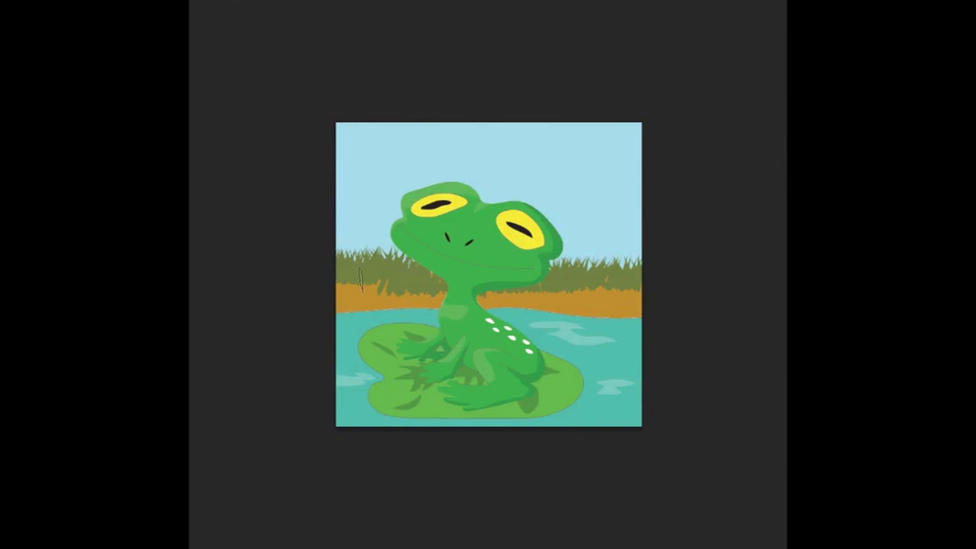
pyautogui.moveTo(360, 278)
pyautogui.mouseDown()
pyautogui.moveTo(631, 291)
pyautogui.moveTo(530, 288)
pyautogui.mouseUp()
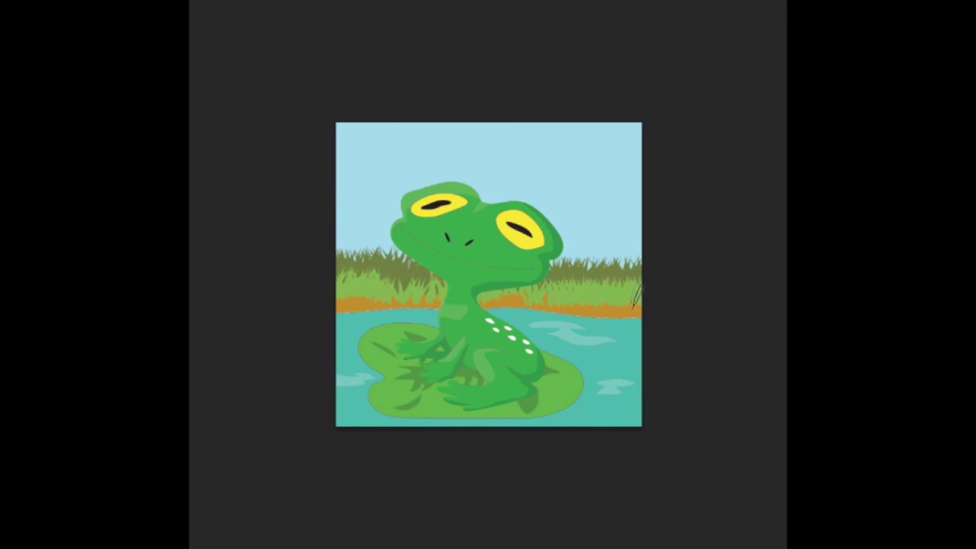
pyautogui.moveTo(533, 183); pyautogui.dragTo(526, 169)
pyautogui.moveTo(621, 182); pyautogui.dragTo(621, 221)
pyautogui.moveTo(571, 69)
pyautogui.mouseDown()
pyautogui.moveTo(565, 154)
pyautogui.moveTo(575, 137)
pyautogui.mouseUp()
pyautogui.press('Return')
# Paint dark green blades along the base of the reeds across the whole bank
pyautogui.scroll(3, 393, 305)
pyautogui.moveTo(366, 327); pyautogui.dragTo(424, 320)
pyautogui.hscroll(-3, 425, 320)
pyautogui.moveTo(481, 331); pyautogui.dragTo(254, 312)
pyautogui.hscroll(6, 525, 526)
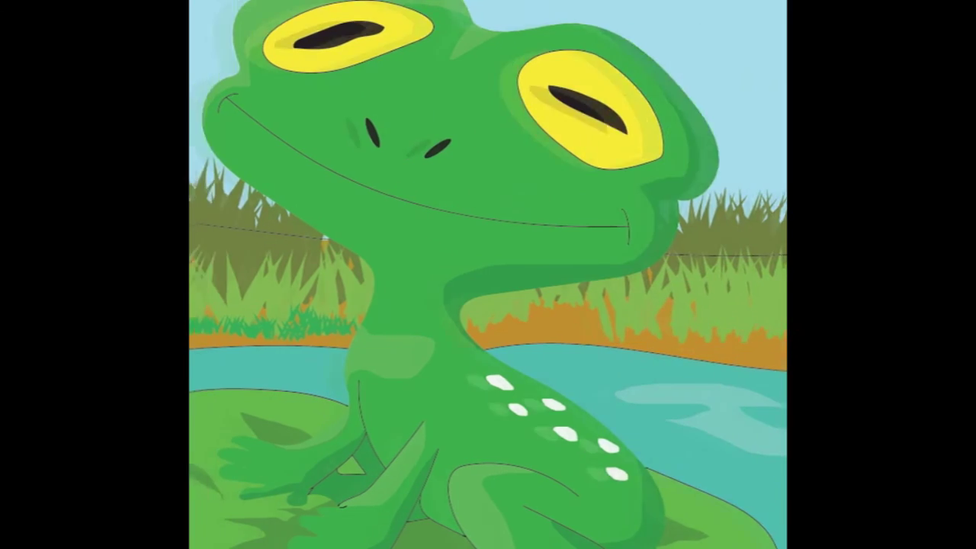
pyautogui.moveTo(445, 326)
pyautogui.mouseDown()
pyautogui.moveTo(564, 303)
pyautogui.moveTo(577, 330)
pyautogui.moveTo(785, 333)
pyautogui.moveTo(759, 330)
pyautogui.mouseUp()
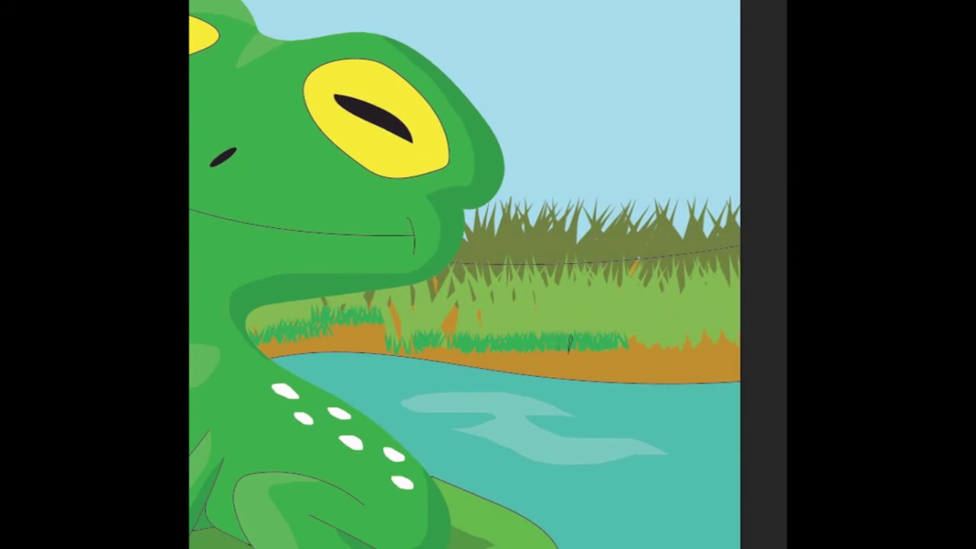
pyautogui.moveTo(617, 337); pyautogui.dragTo(739, 336)
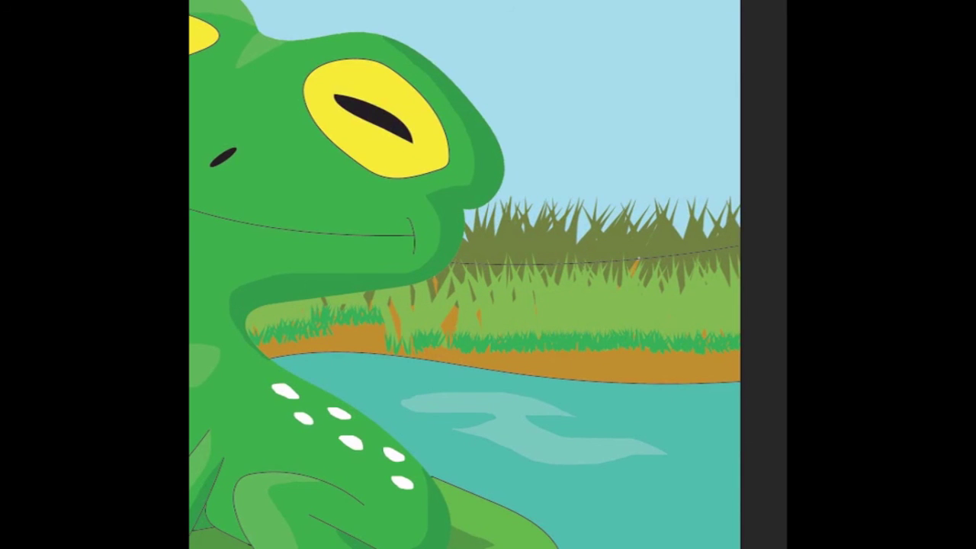
pyautogui.click(545, 267)
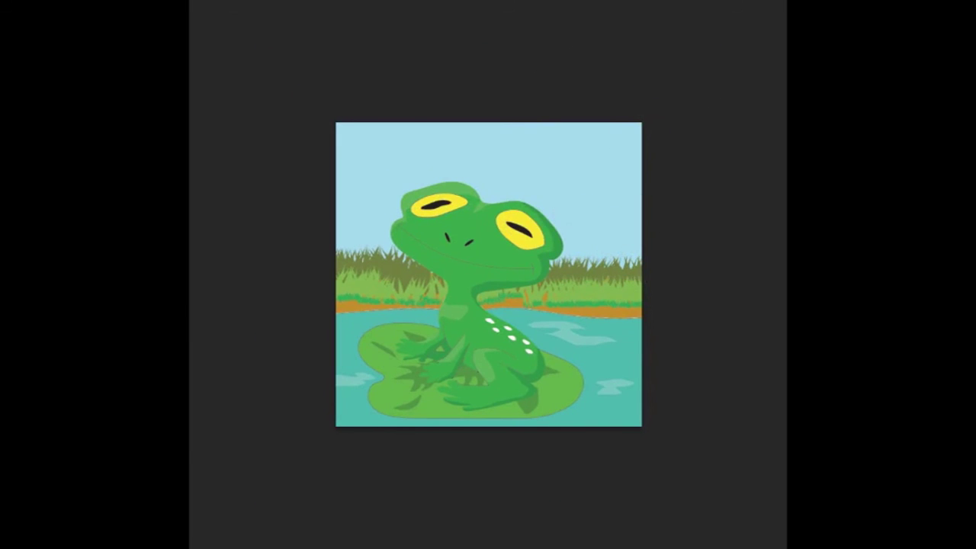
pyautogui.click(425, 92)
# Choose a soft brush with a pale blue-white (#d0f0f8) foreground colour
pyautogui.moveTo(425, 92); pyautogui.dragTo(411, 82)
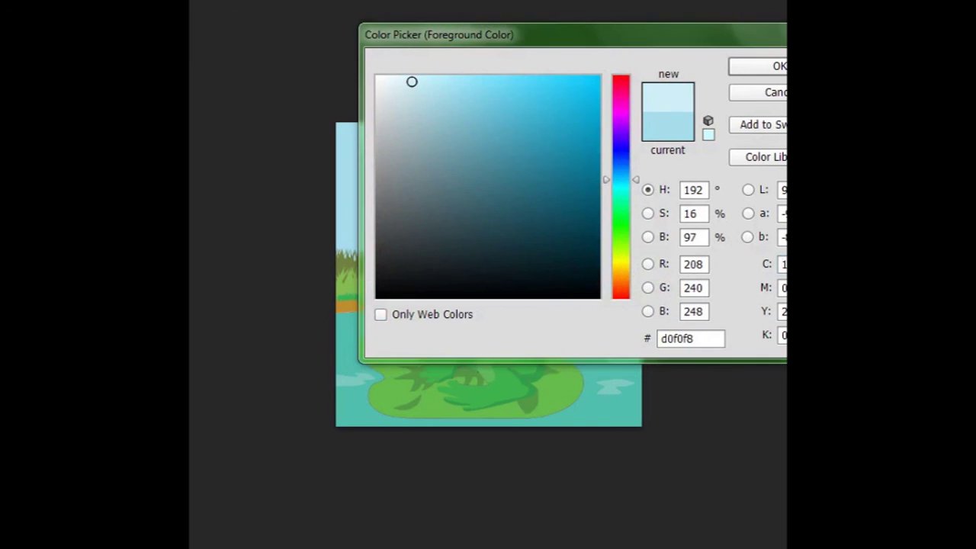
pyautogui.press('Return')
pyautogui.rightClick(320, 115)
pyautogui.doubleClick(326, 217)
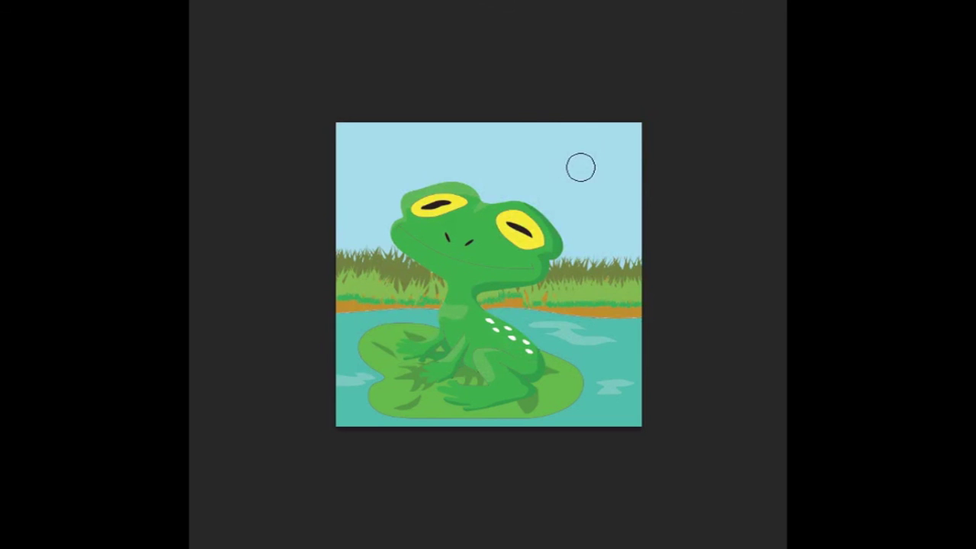
pyautogui.click(201, 453)
pyautogui.click(394, 79)
pyautogui.click(757, 65)
# Brush a large cloud in the upper right sky and a small one at the left
pyautogui.moveTo(590, 162)
pyautogui.mouseDown()
pyautogui.moveTo(616, 131)
pyautogui.moveTo(582, 142)
pyautogui.moveTo(576, 154)
pyautogui.mouseUp()
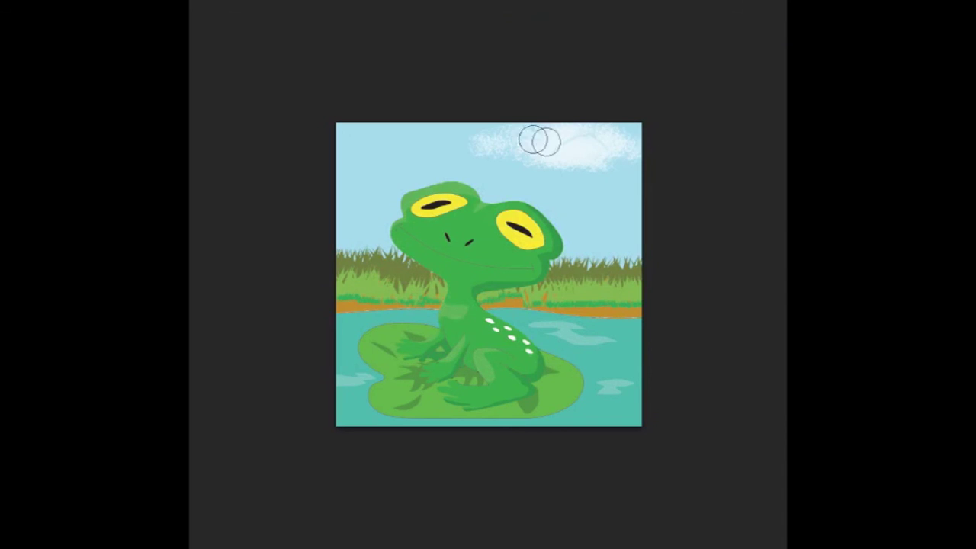
pyautogui.hotkey('ctrl', 'z')
pyautogui.moveTo(579, 146)
pyautogui.mouseDown()
pyautogui.moveTo(625, 146)
pyautogui.moveTo(505, 155)
pyautogui.moveTo(605, 135)
pyautogui.moveTo(625, 159)
pyautogui.moveTo(643, 135)
pyautogui.mouseUp()
pyautogui.moveTo(358, 163)
pyautogui.mouseDown()
pyautogui.moveTo(342, 165)
pyautogui.moveTo(345, 175)
pyautogui.mouseUp()
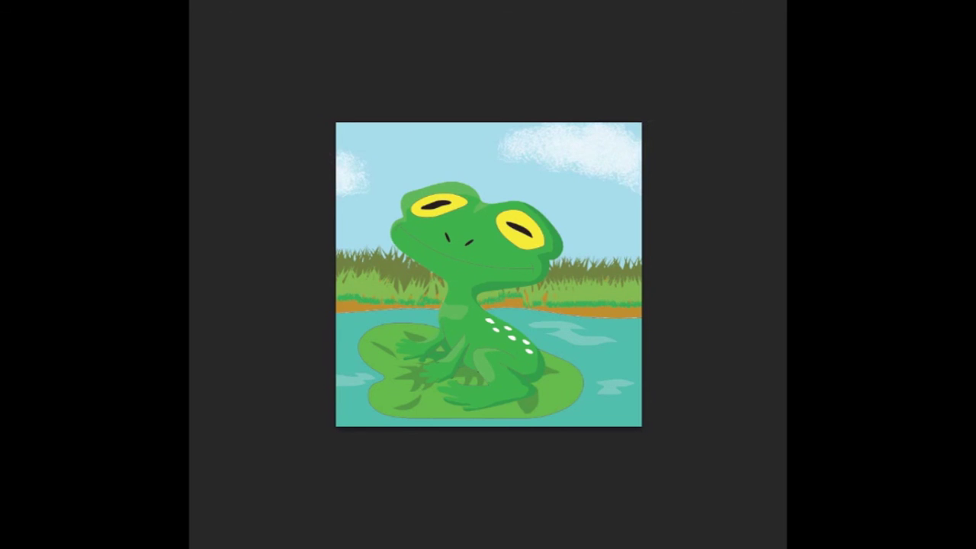